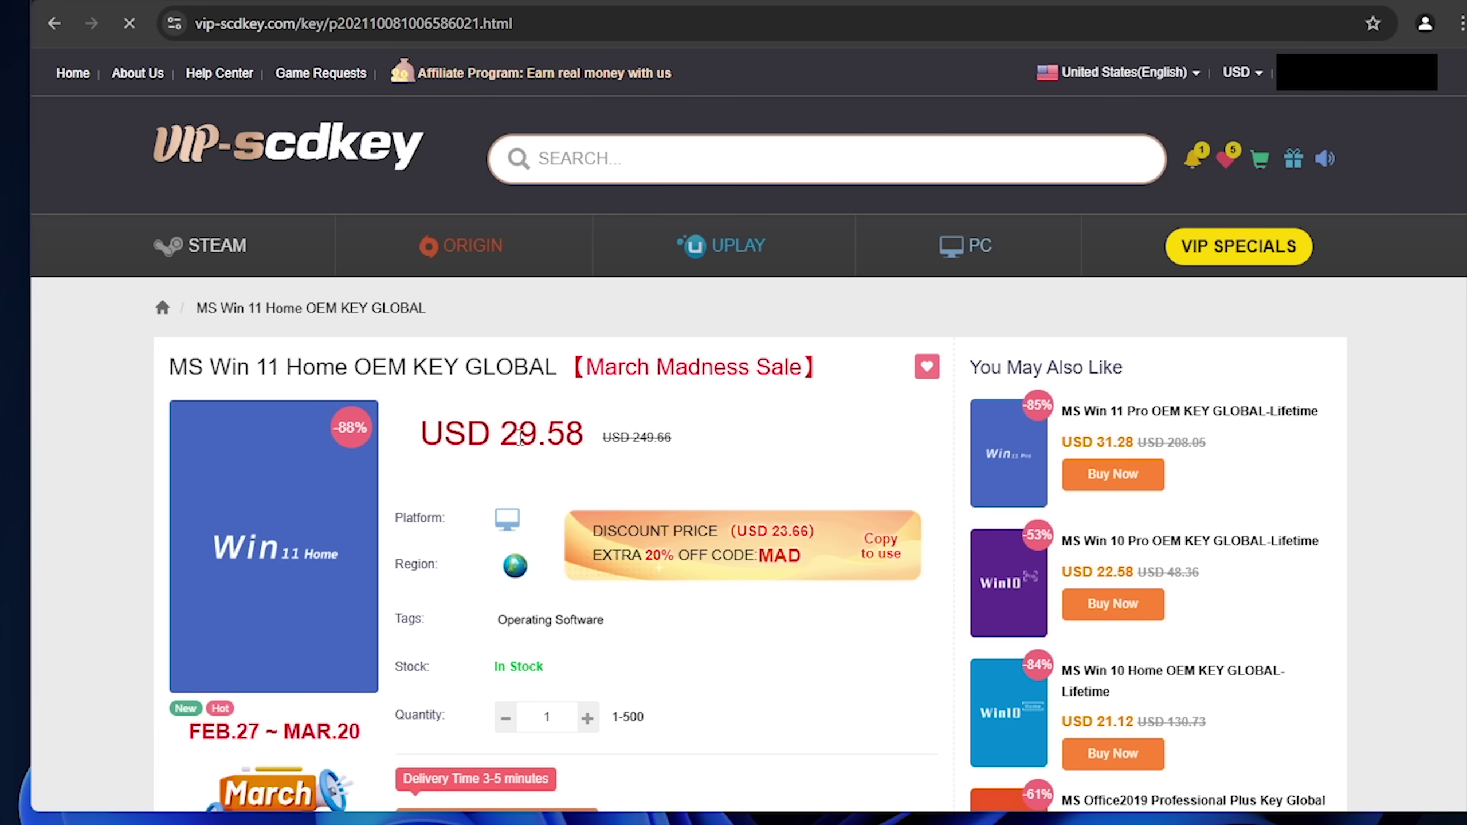
Set a newly browsed picture as the desktop background.
{"action": "scroll", "coordinate": [520, 437], "scroll_direction": "down", "scroll_amount": 3}
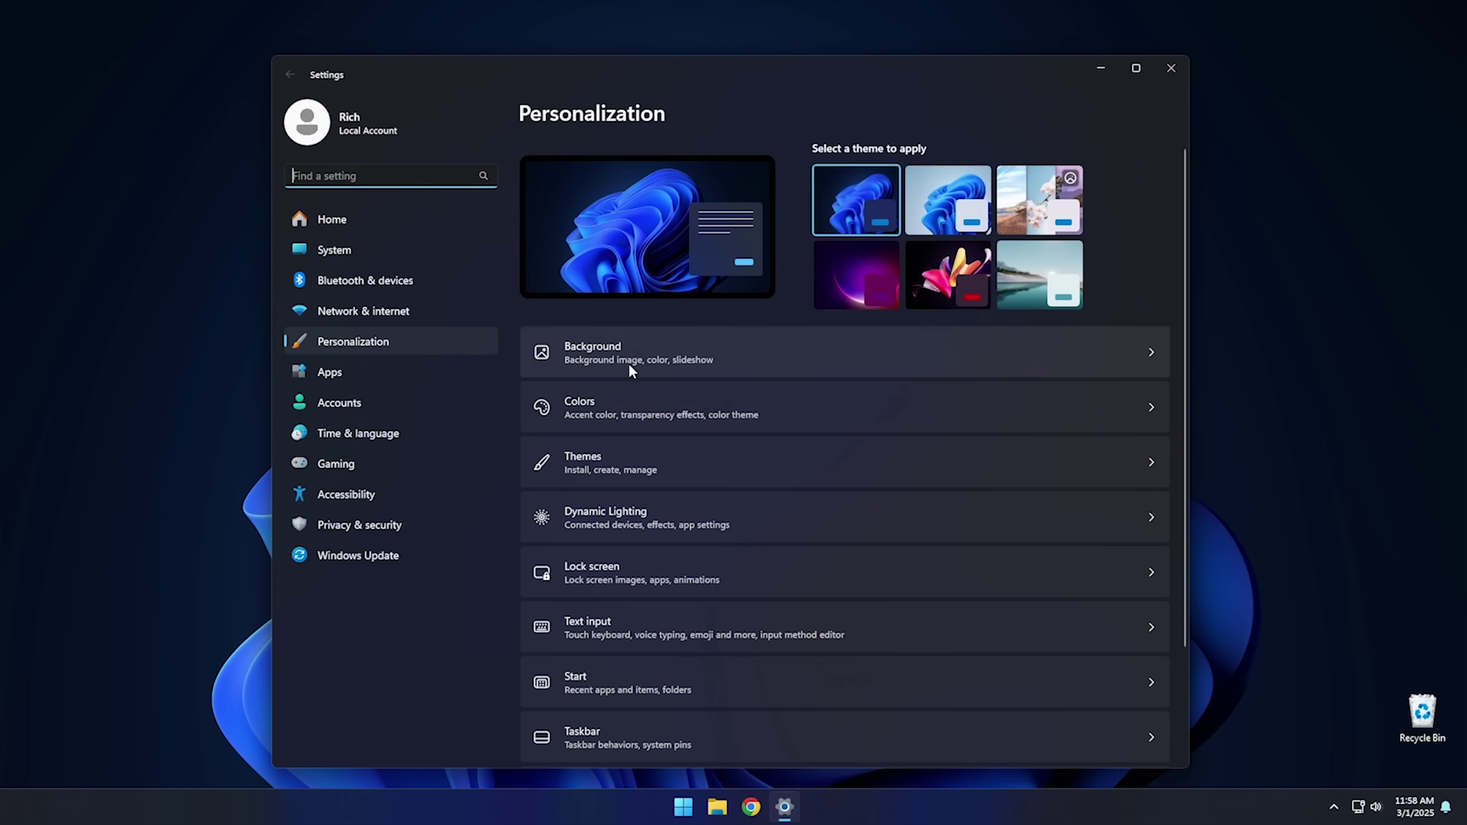
{"action": "left_click", "coordinate": [629, 365]}
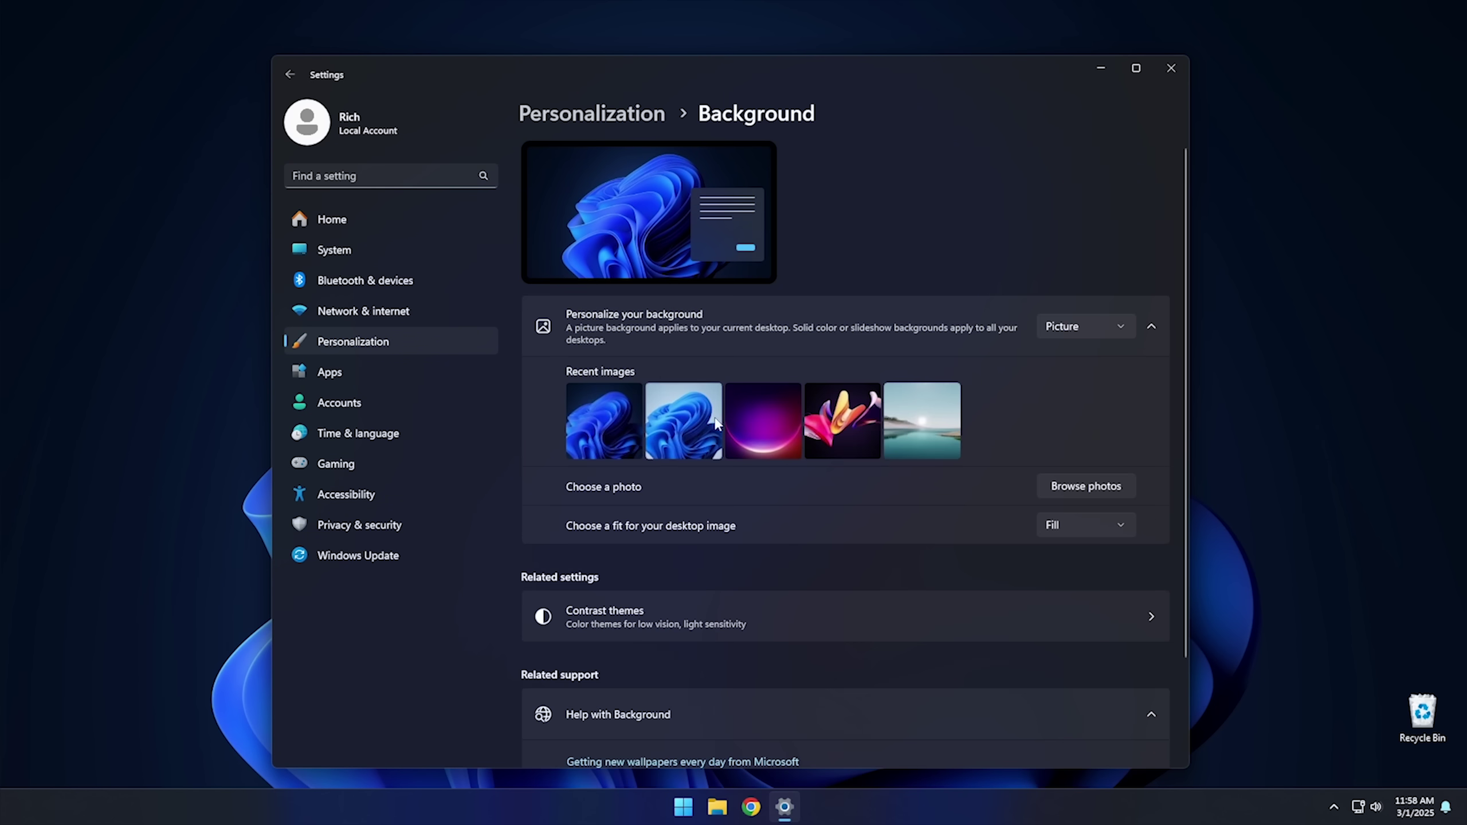
{"action": "left_click", "coordinate": [1083, 487]}
{"action": "left_click", "coordinate": [609, 316]}
{"action": "left_click", "coordinate": [858, 437]}
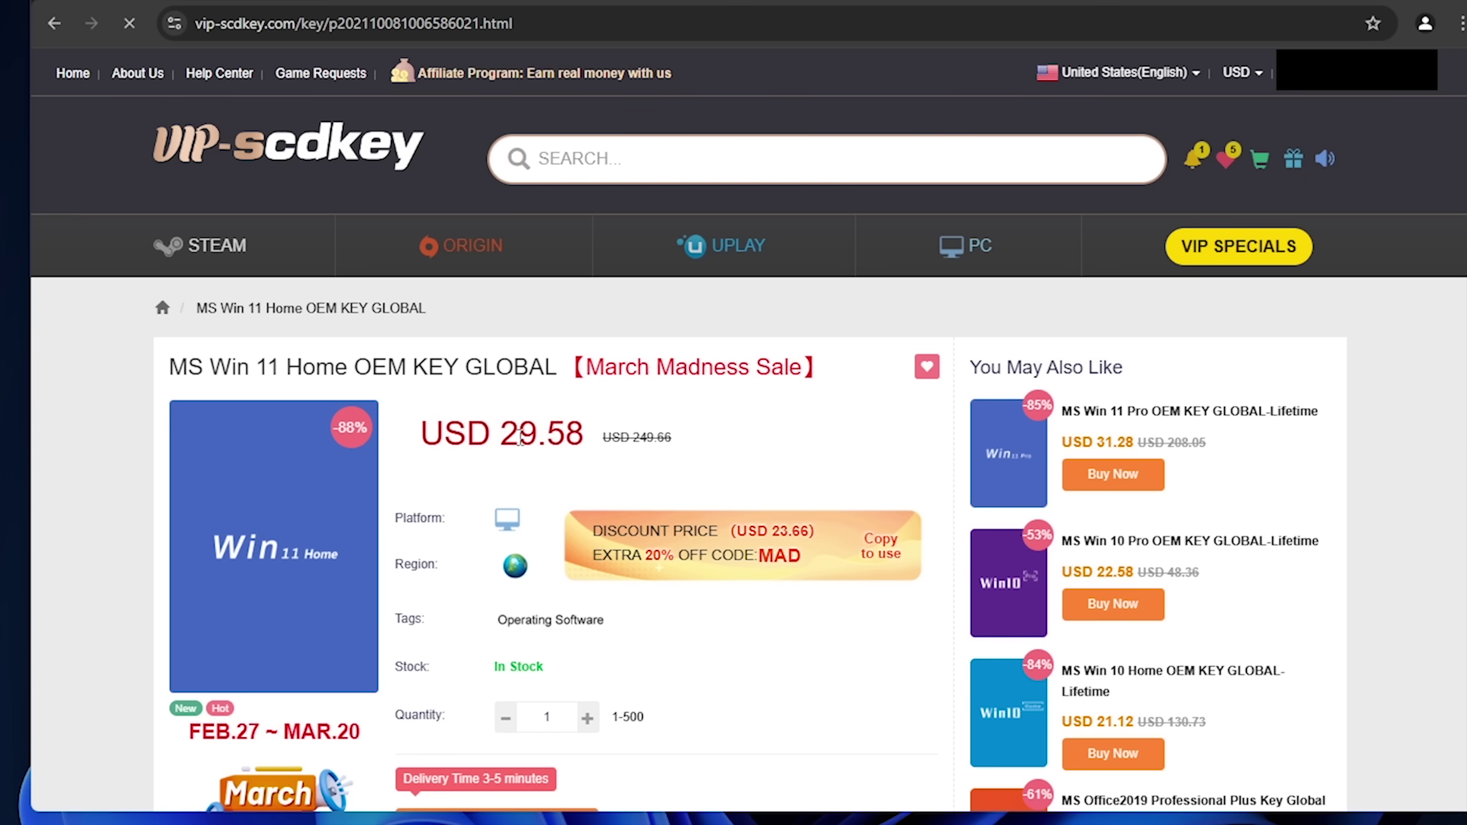
Buy the Windows 11 Home key and apply the promo code, bringing the total to USD 22.18.
{"action": "scroll", "coordinate": [578, 463], "scroll_direction": "down", "scroll_amount": 3}
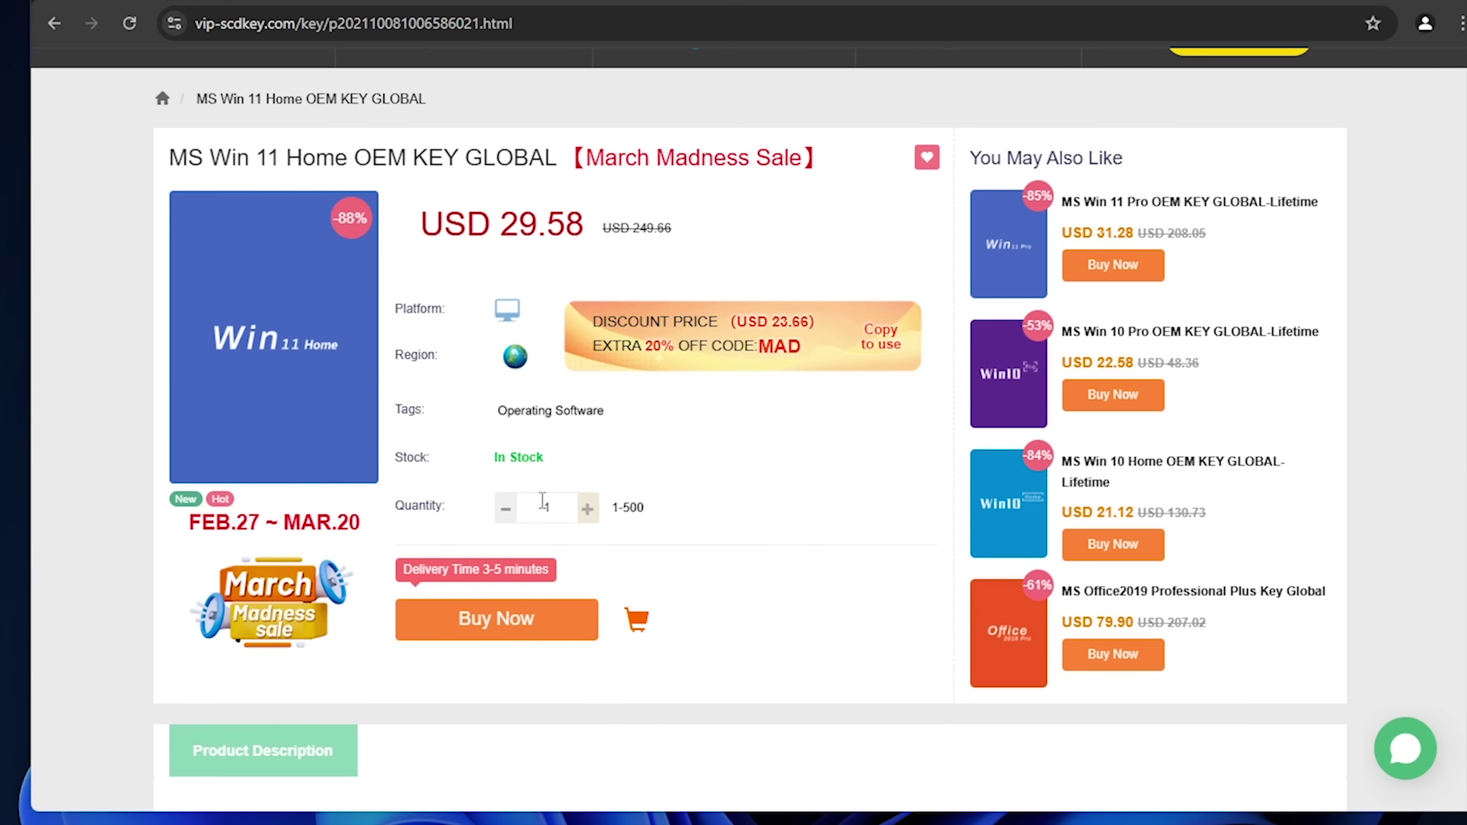
{"action": "left_click", "coordinate": [507, 621]}
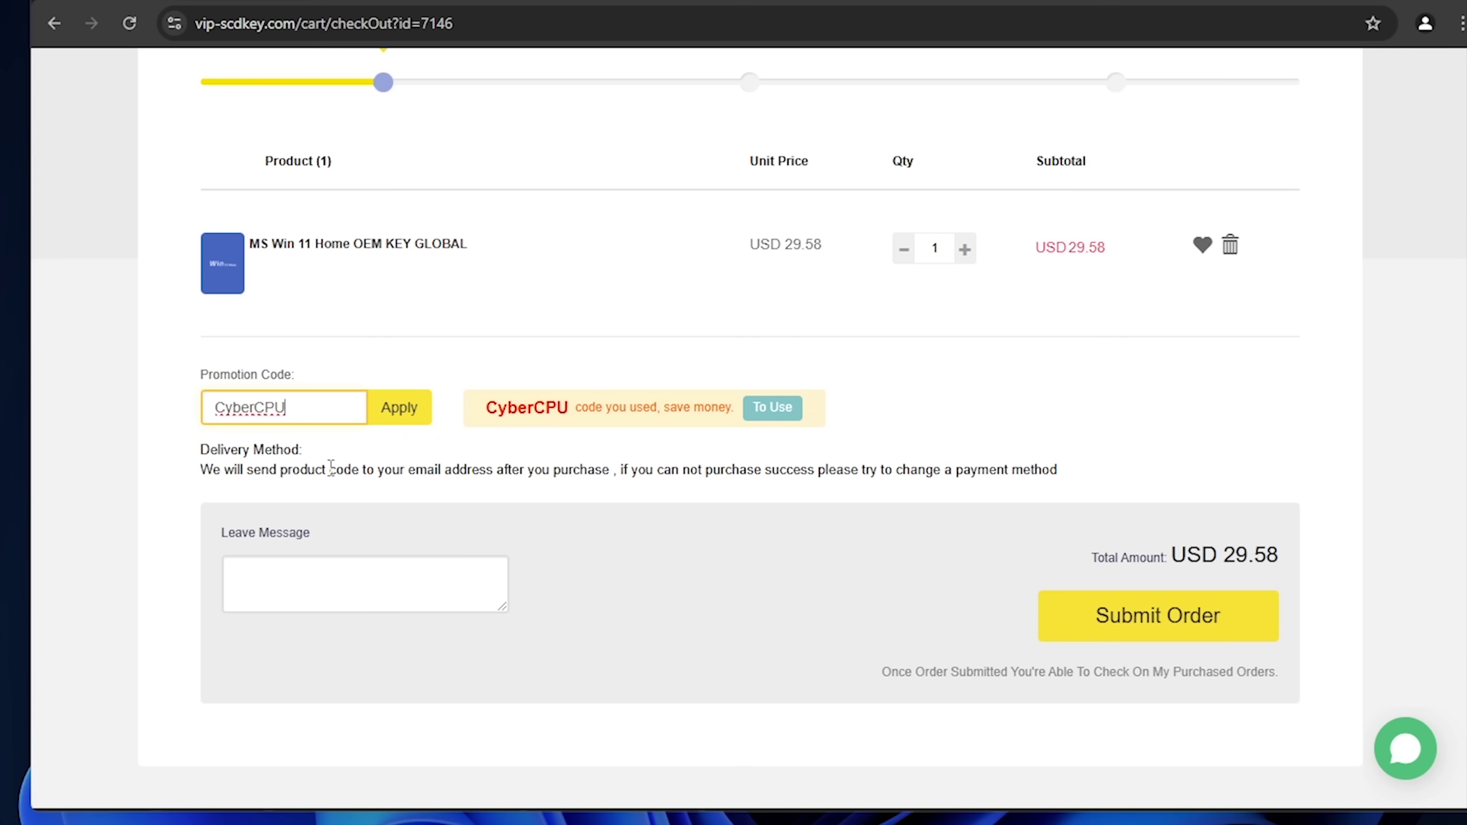
{"action": "left_click", "coordinate": [399, 408]}
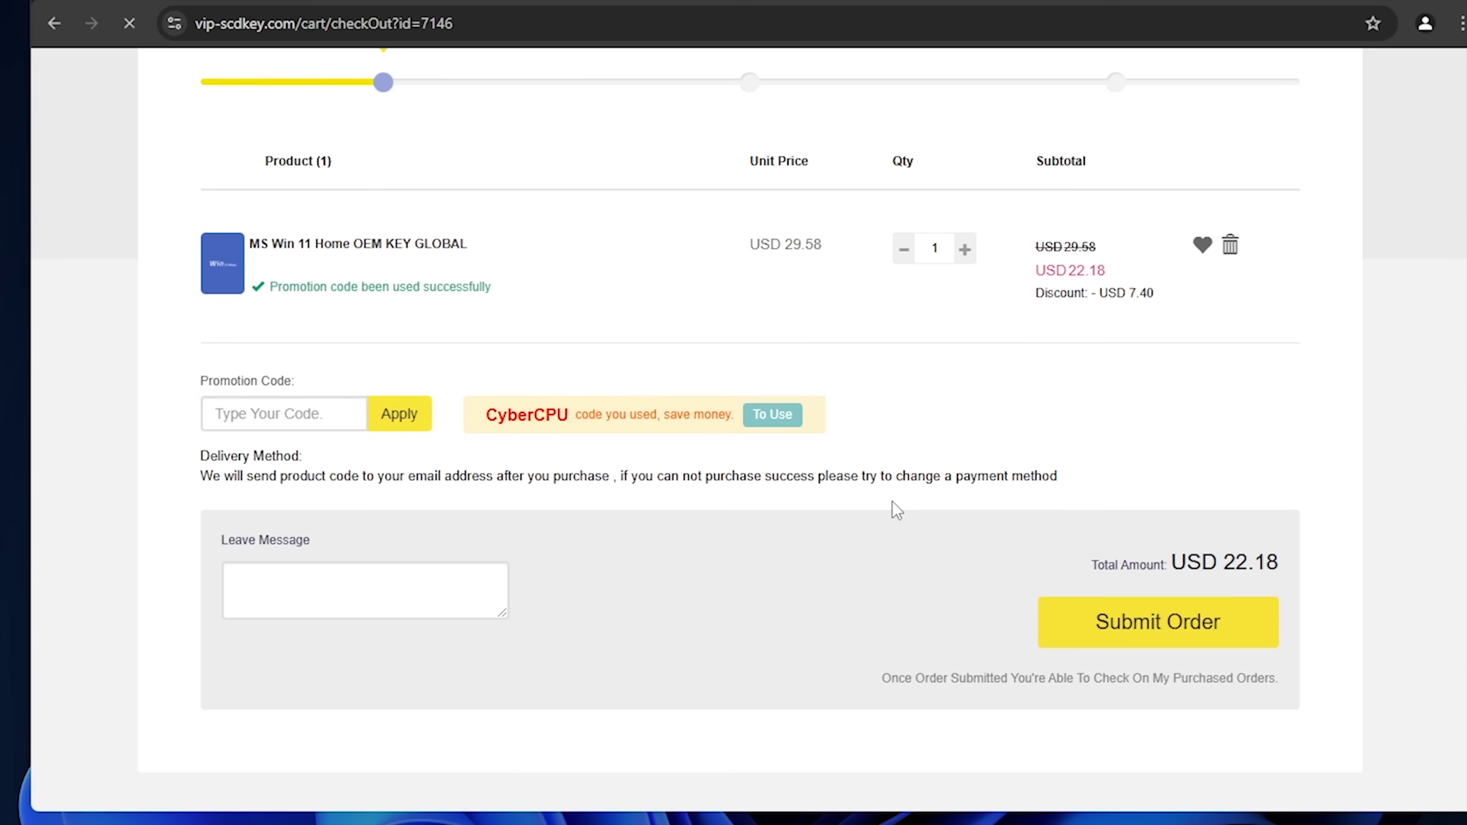
{"action": "scroll", "coordinate": [901, 497], "scroll_direction": "up", "scroll_amount": 3}
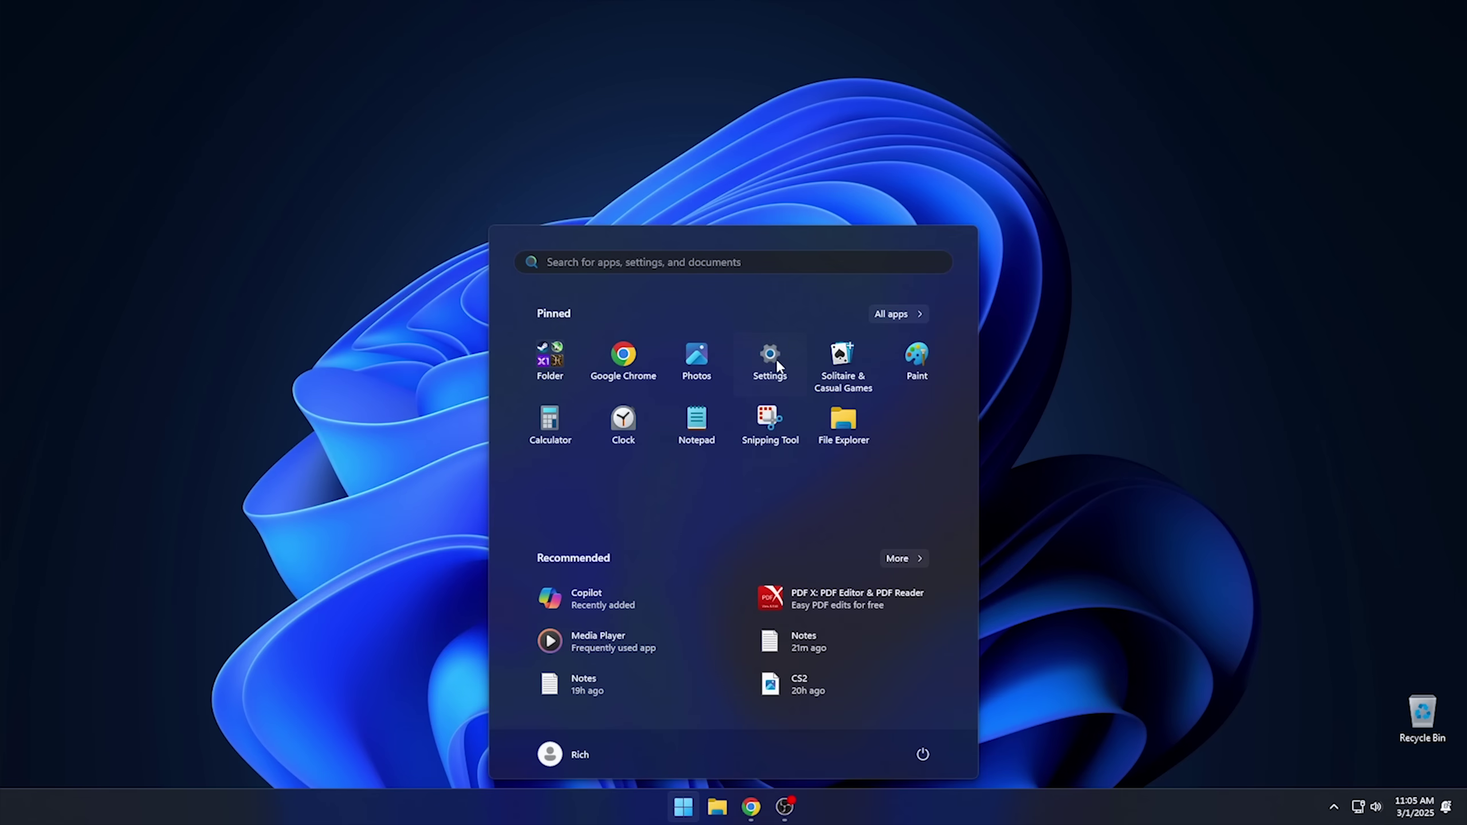
In Settings > System > Activation, paste the purchased product key and activate Windows 11 Home.
{"action": "left_click", "coordinate": [771, 360]}
{"action": "left_click", "coordinate": [334, 250]}
{"action": "scroll", "coordinate": [671, 554], "scroll_direction": "down", "scroll_amount": 8}
{"action": "left_click", "coordinate": [670, 289]}
{"action": "left_click", "coordinate": [1086, 363]}
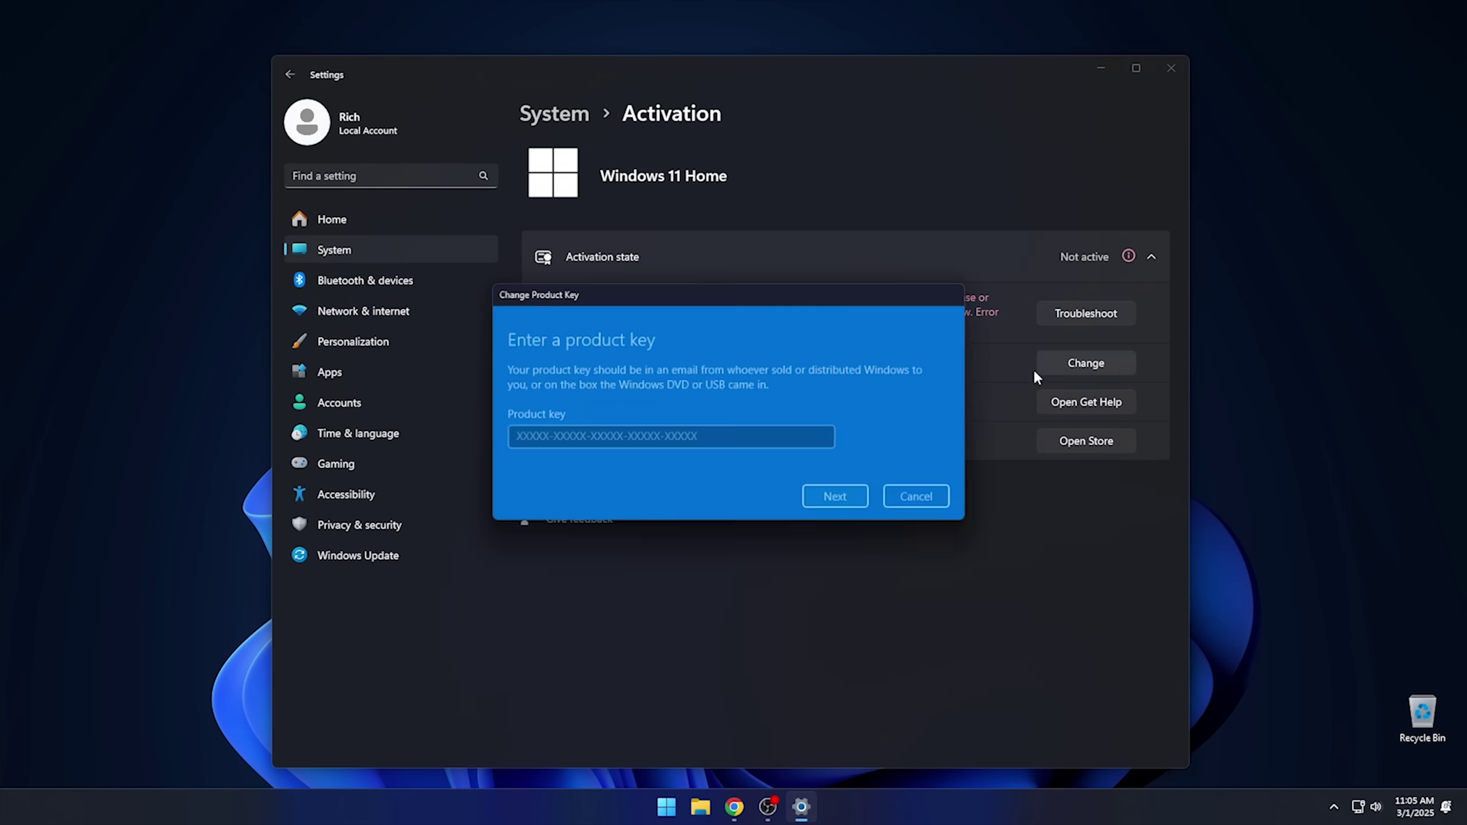
{"action": "right_click", "coordinate": [585, 432]}
{"action": "left_click", "coordinate": [594, 452]}
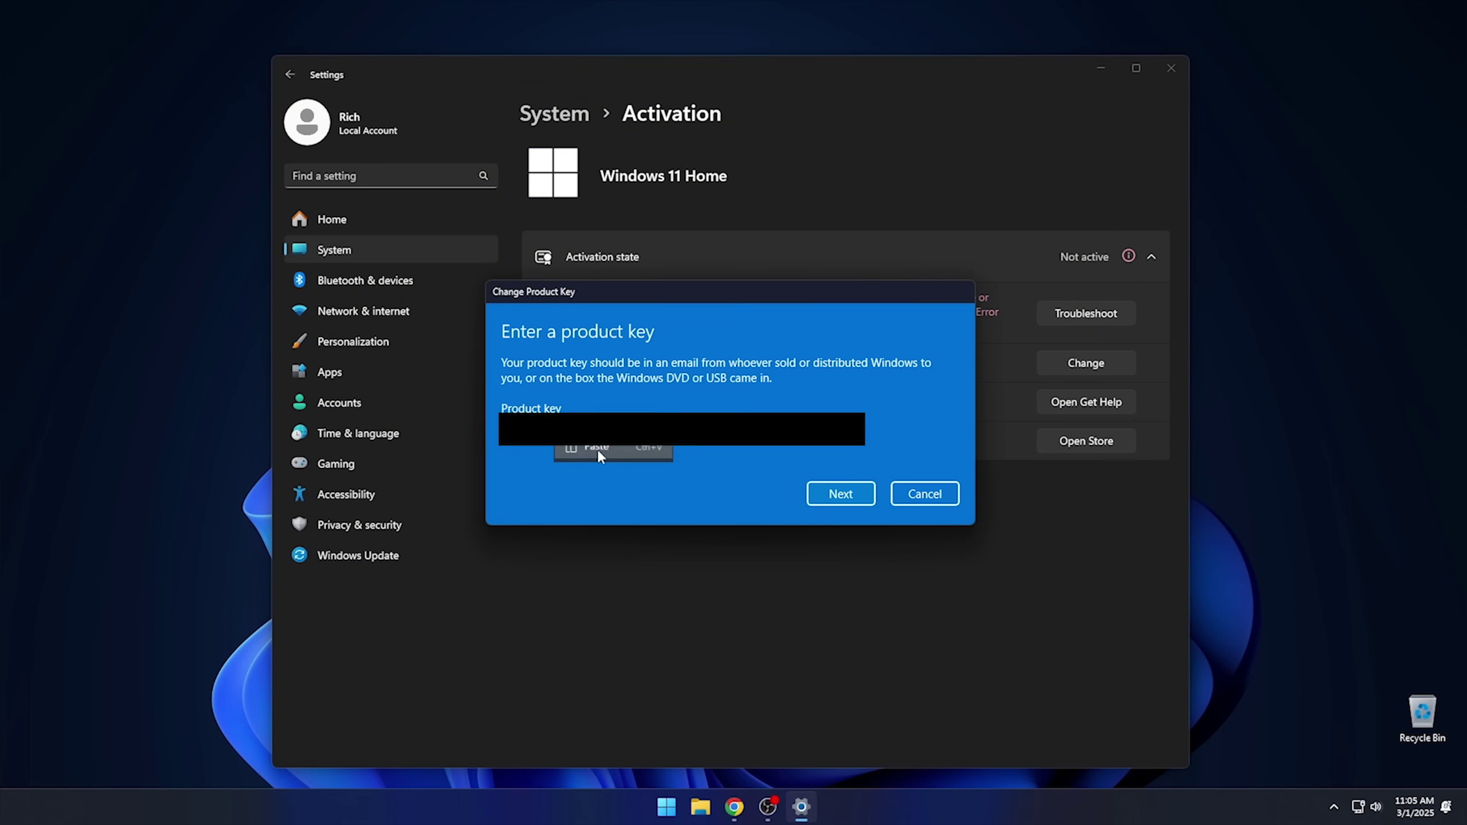
{"action": "left_click", "coordinate": [848, 498]}
{"action": "left_click", "coordinate": [819, 470]}
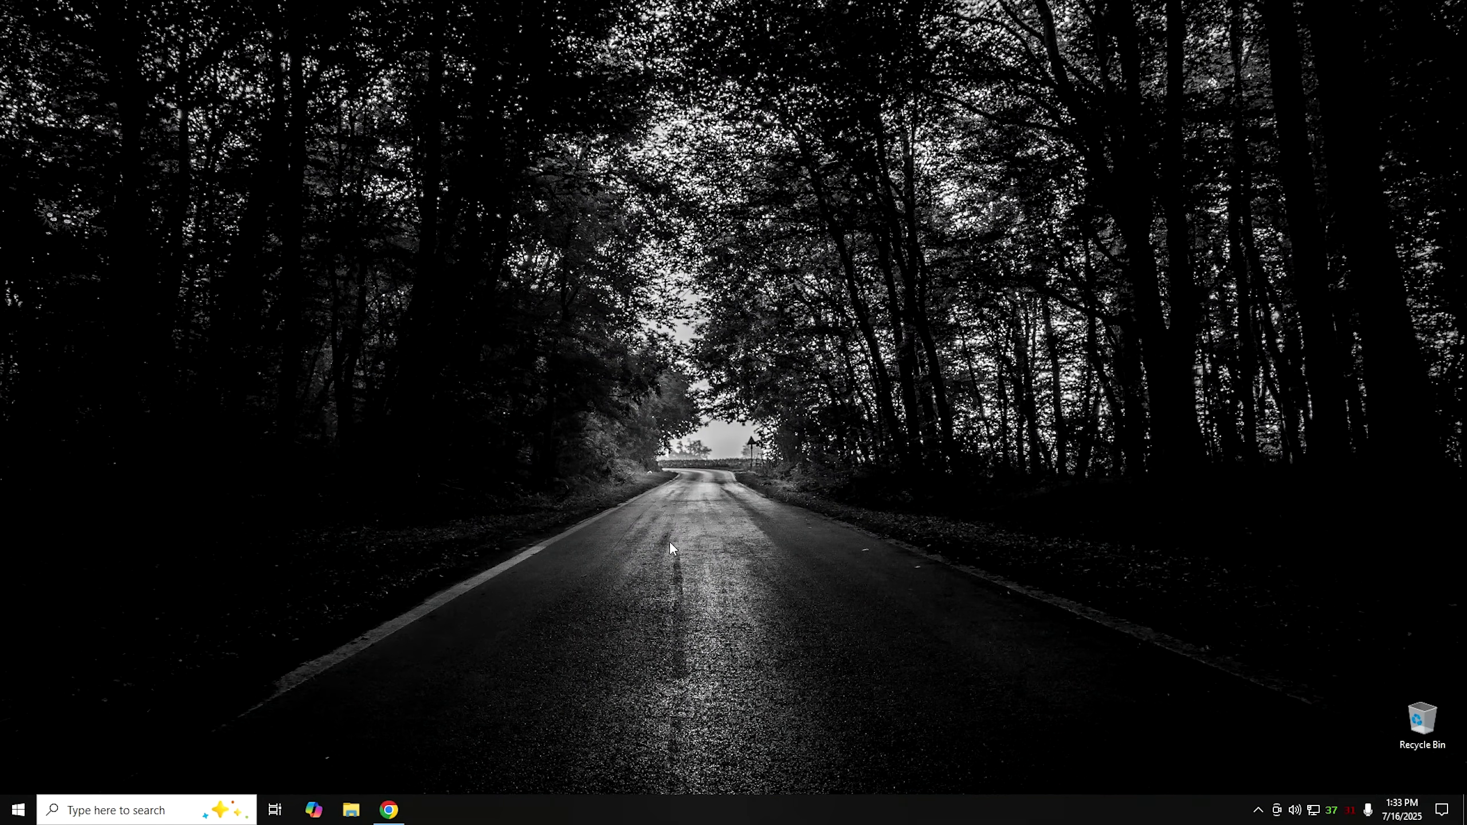
{"action": "left_click", "coordinate": [17, 808]}
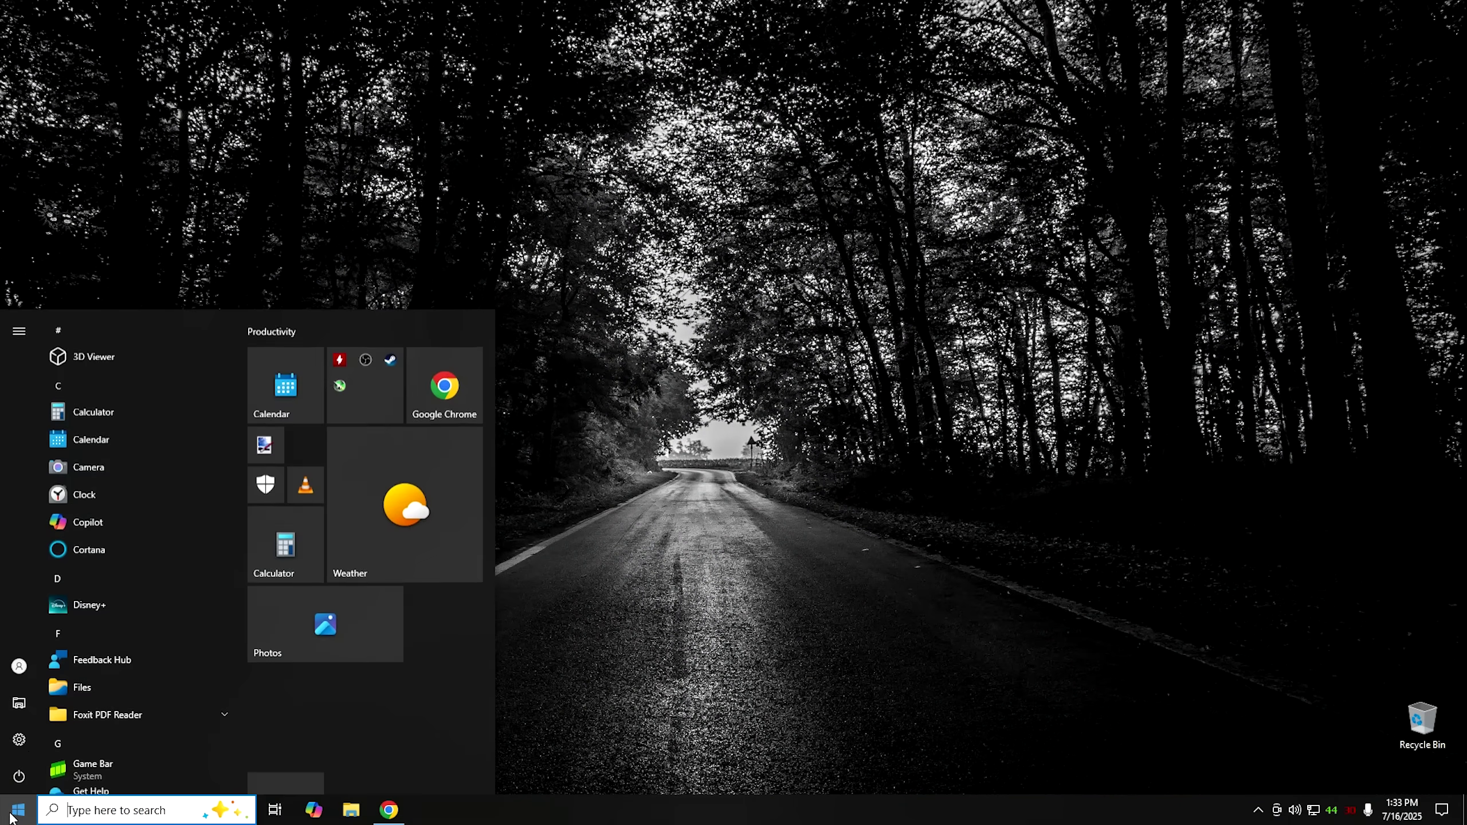
{"action": "left_click", "coordinate": [19, 740]}
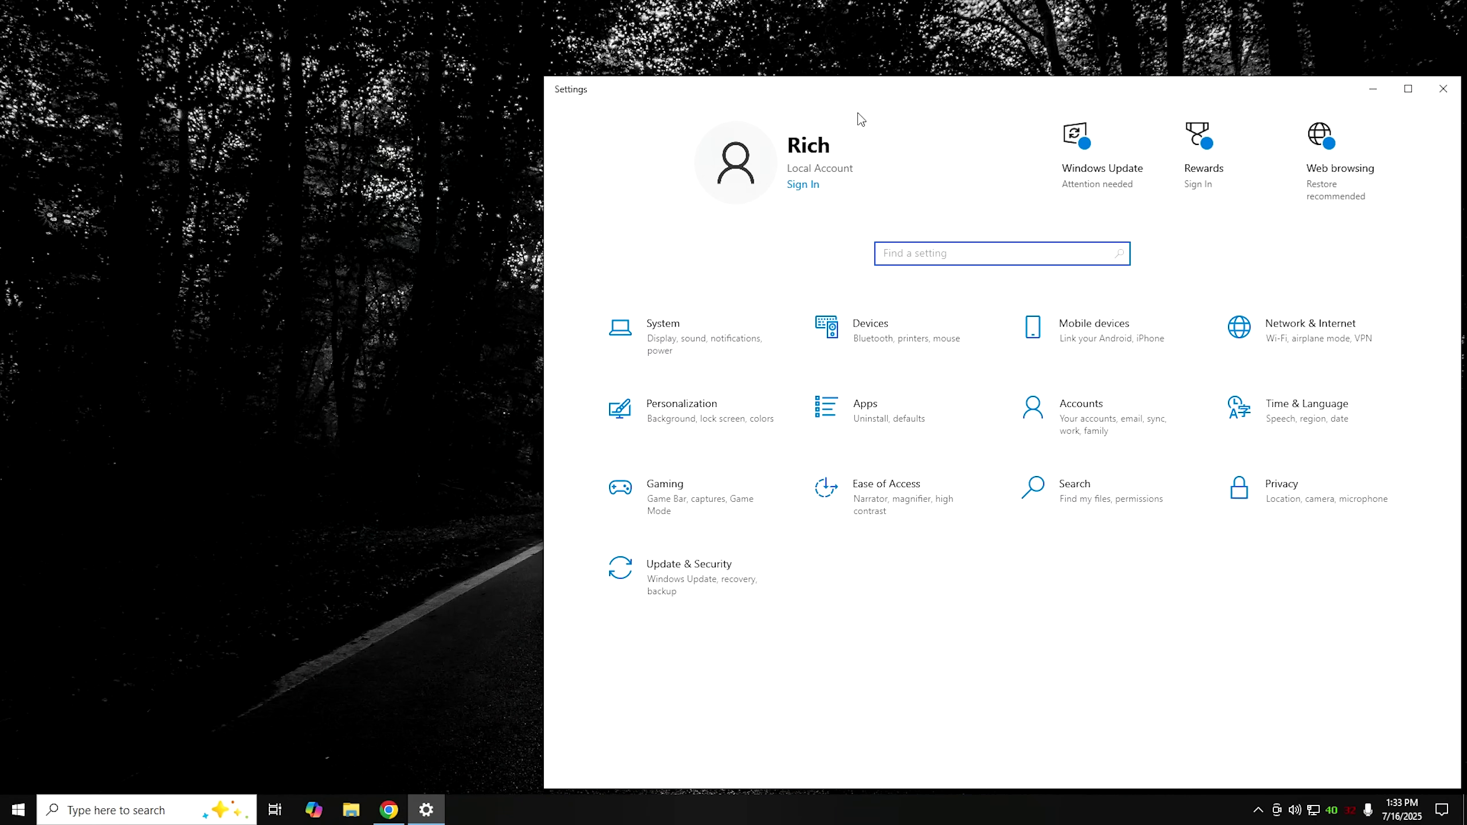
{"action": "left_click_drag", "start_coordinate": [871, 92], "coordinate": [594, 40]}
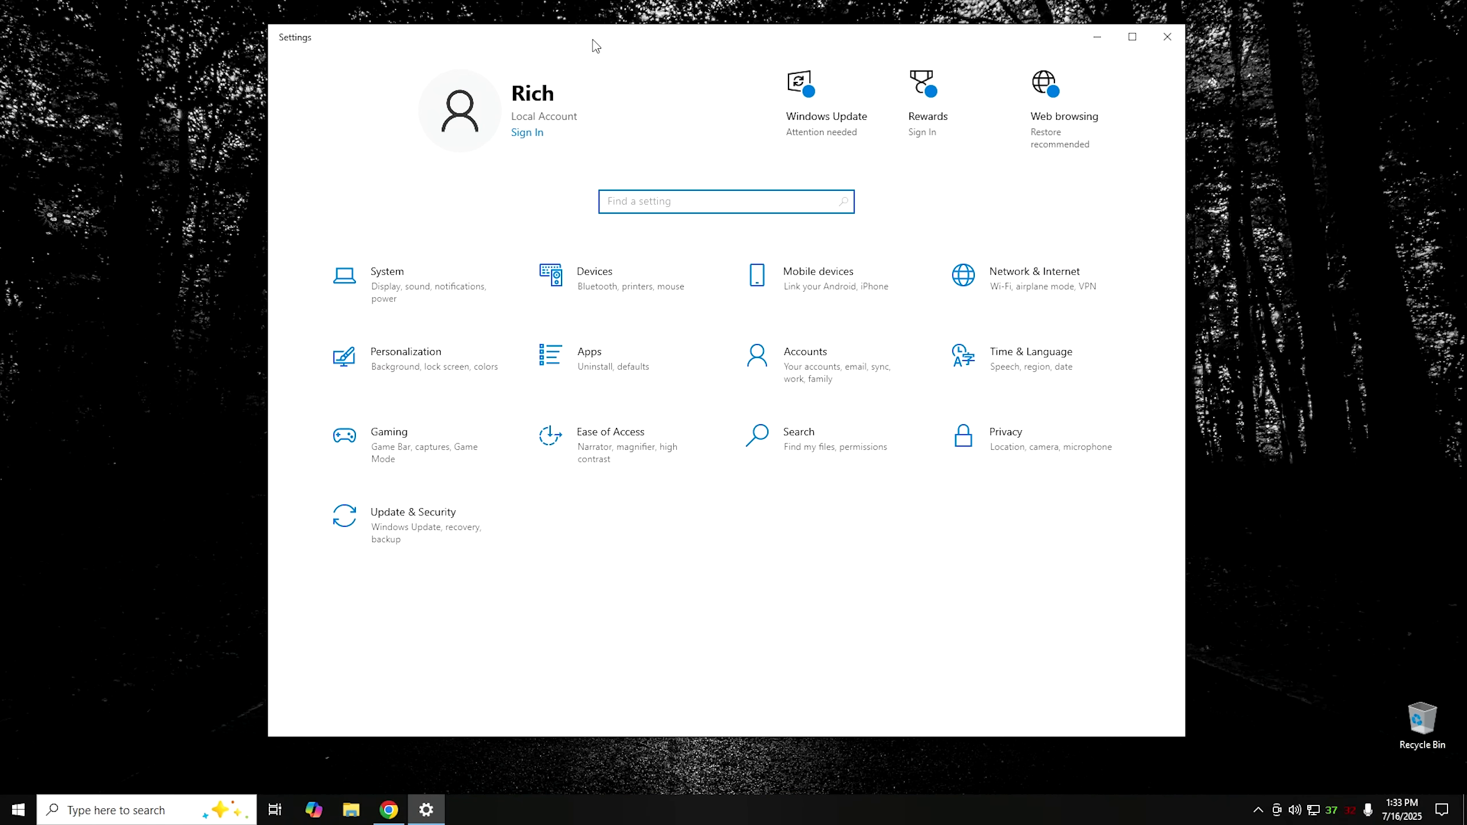
{"action": "left_click", "coordinate": [364, 291]}
{"action": "scroll", "coordinate": [427, 439], "scroll_direction": "down", "scroll_amount": 1}
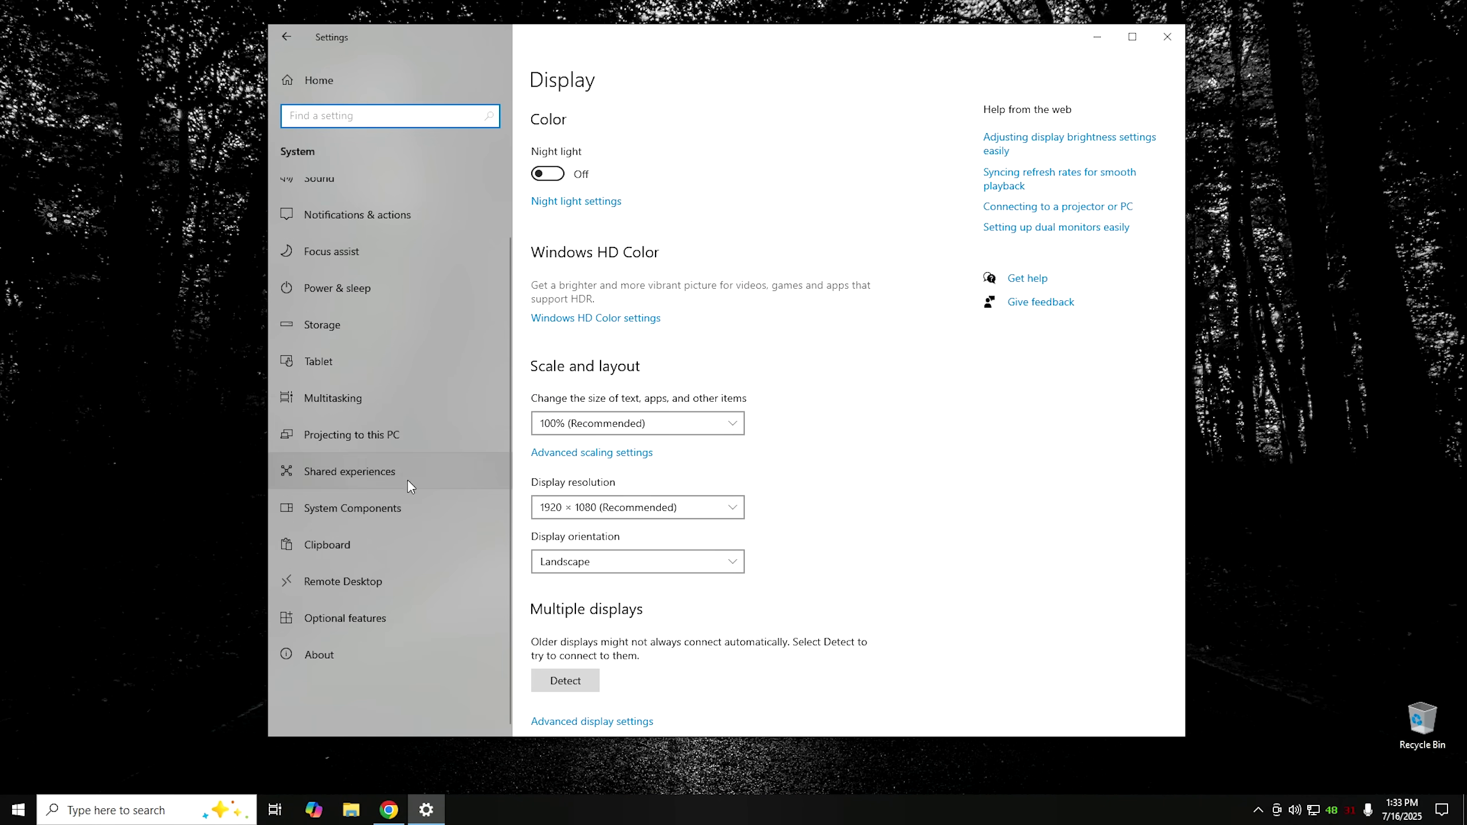
{"action": "left_click", "coordinate": [326, 654]}
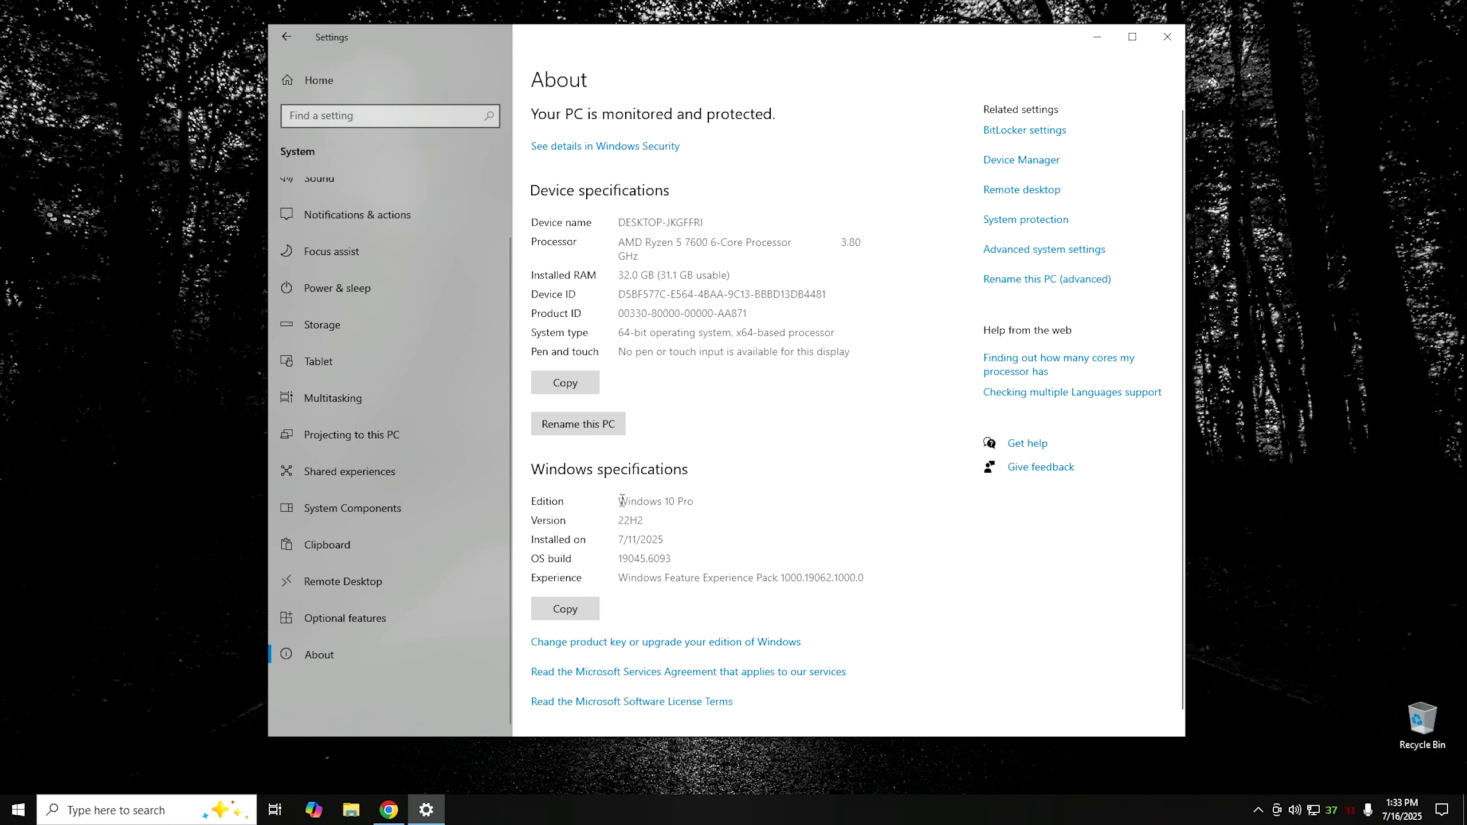
{"action": "left_click_drag", "start_coordinate": [621, 501], "coordinate": [709, 500]}
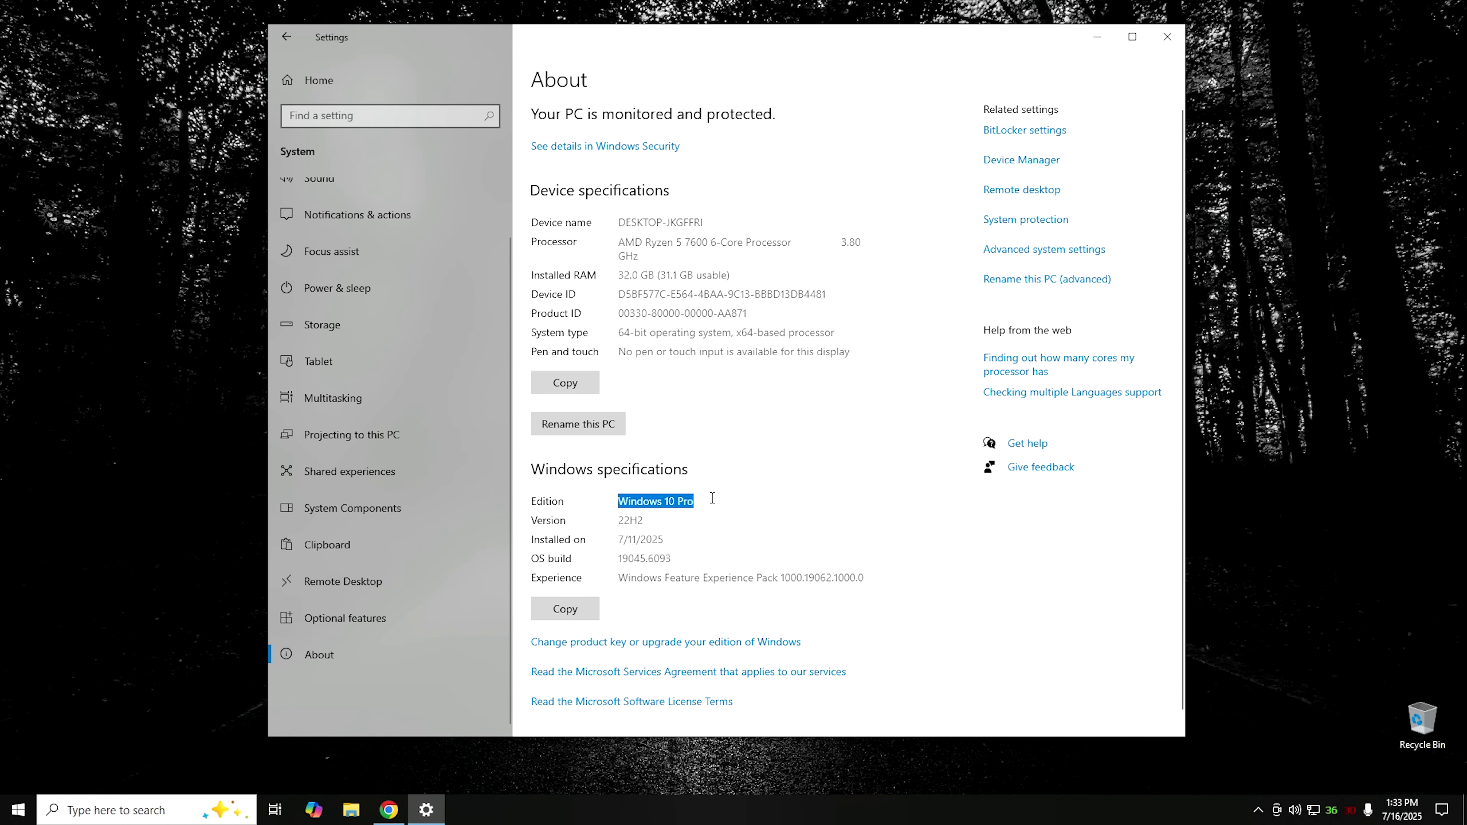
{"action": "double_click", "coordinate": [632, 521]}
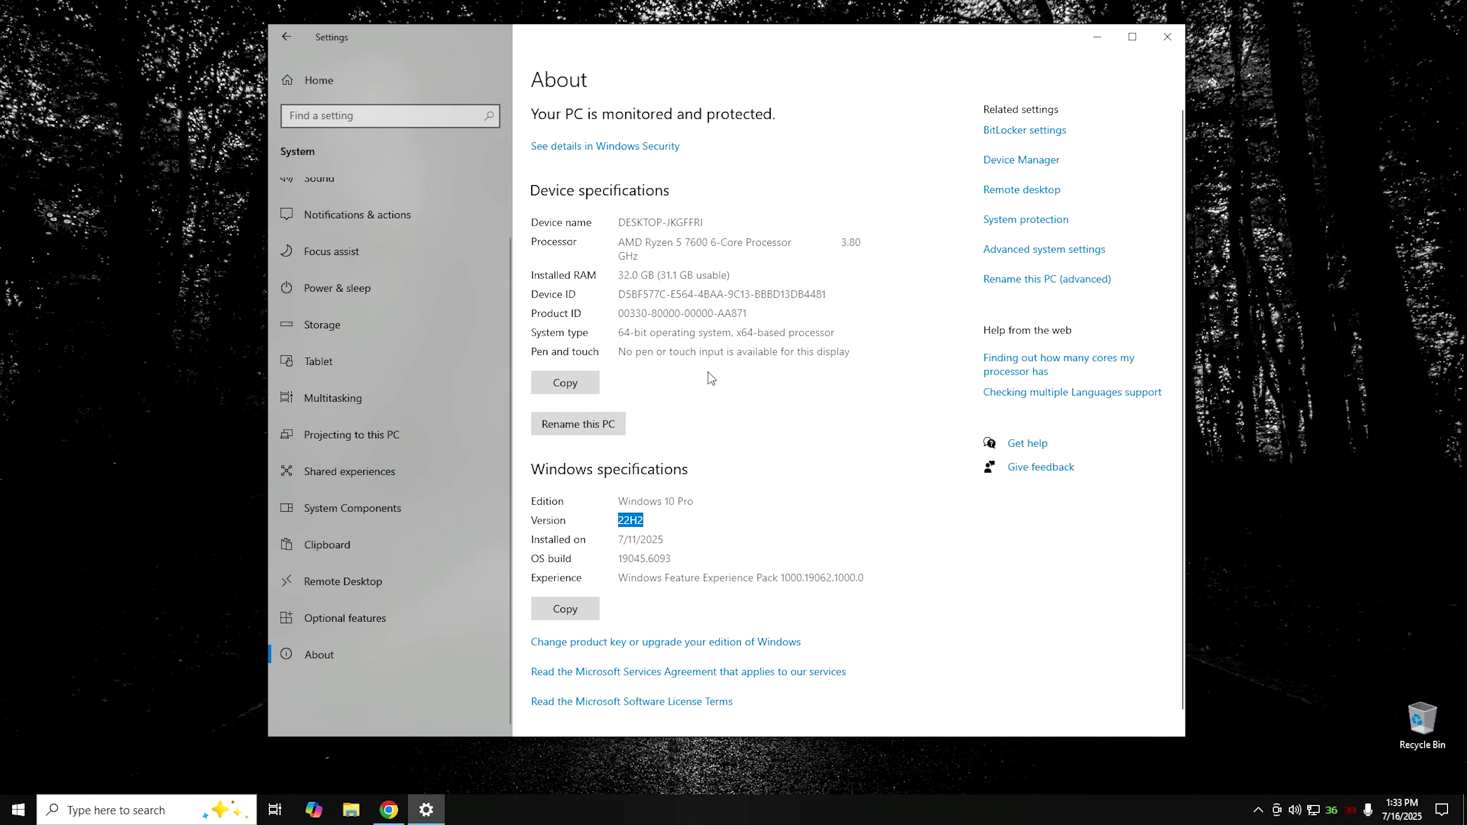
{"action": "left_click", "coordinate": [653, 503]}
Close Settings and launch Command Prompt as administrator from search.
{"action": "left_click", "coordinate": [1167, 37]}
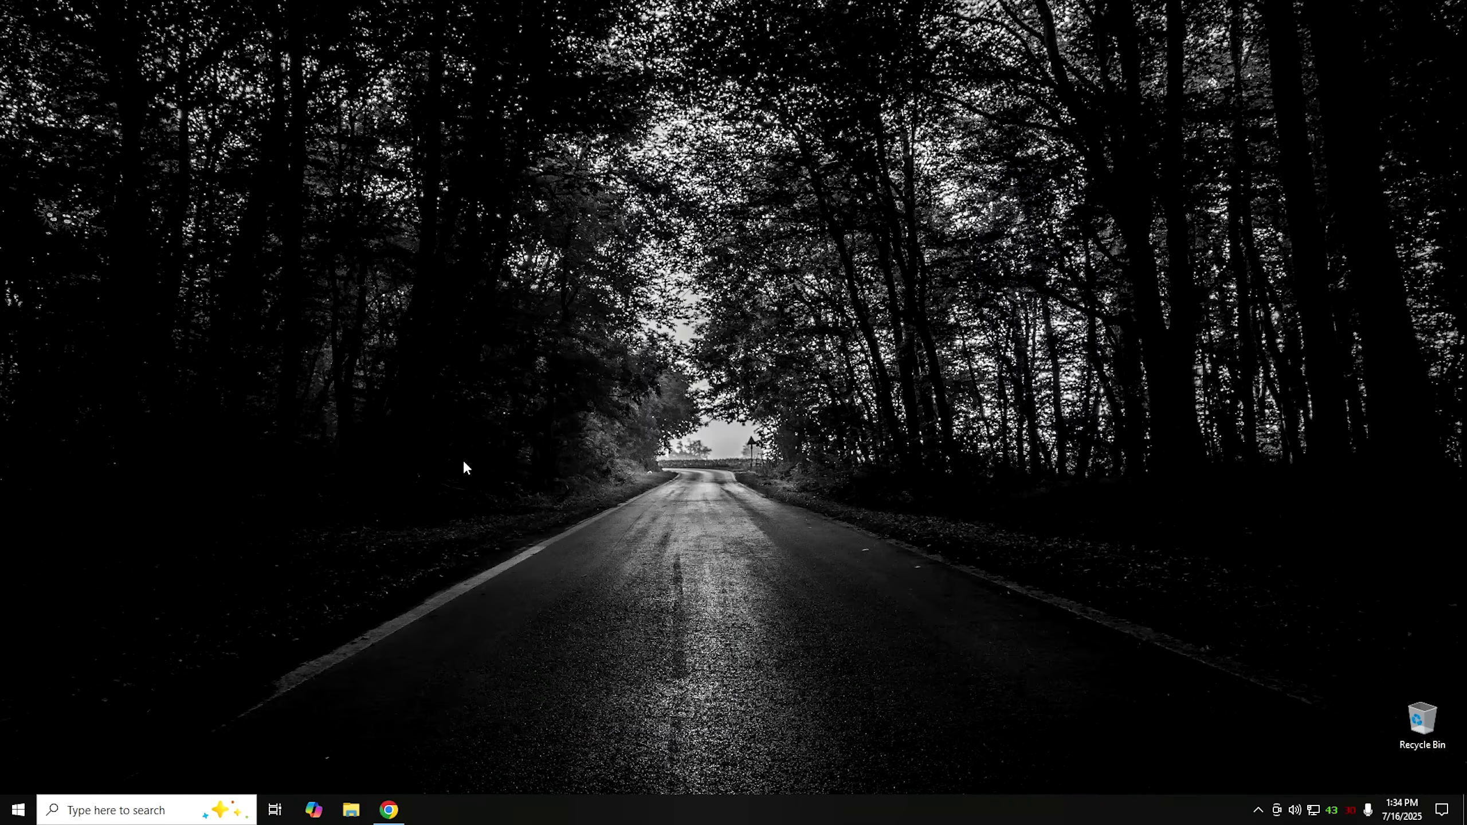
{"action": "left_click", "coordinate": [12, 811]}
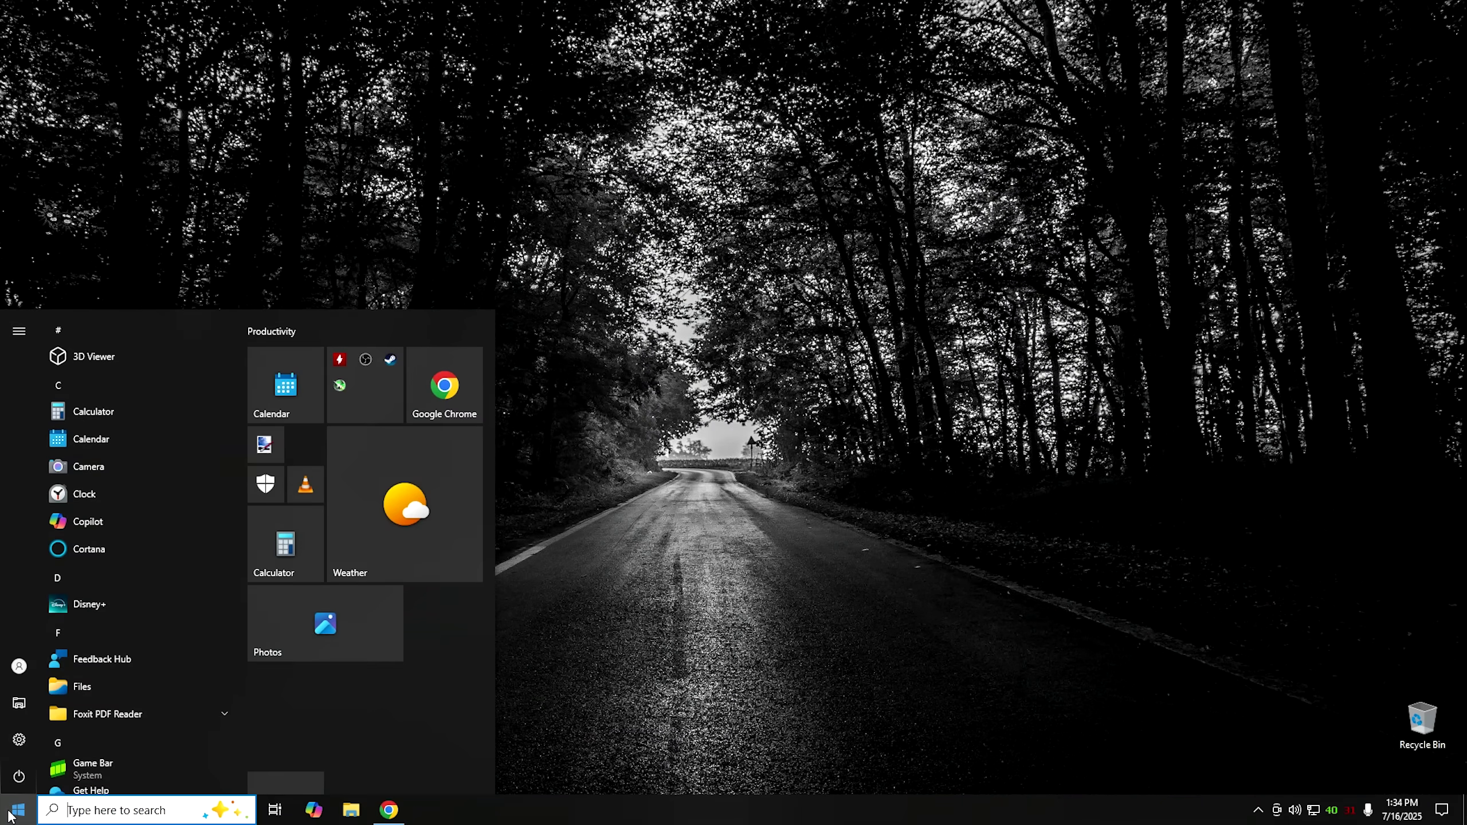
{"action": "type", "text": "cmd"}
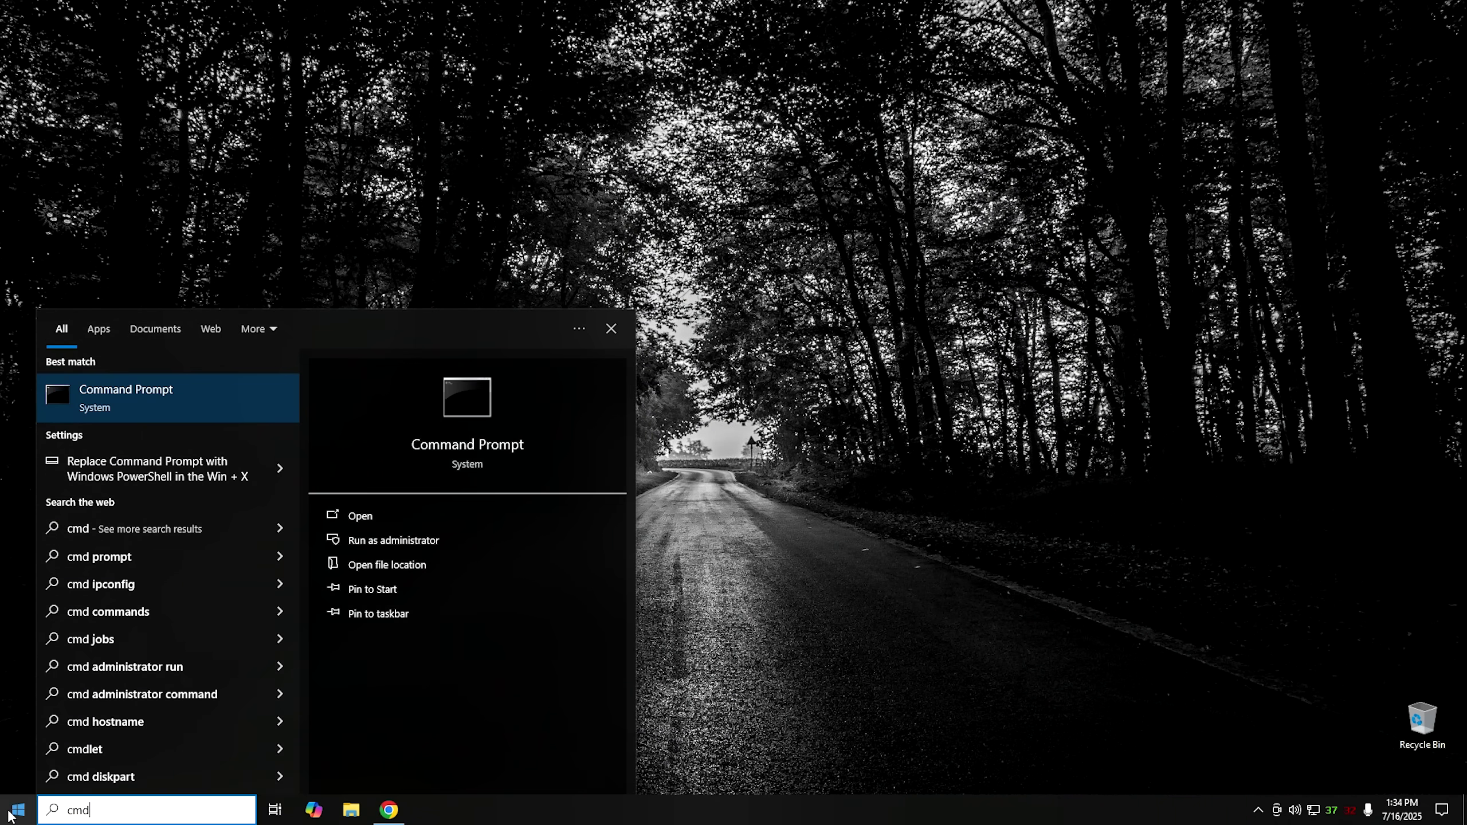
{"action": "left_click", "coordinate": [390, 539]}
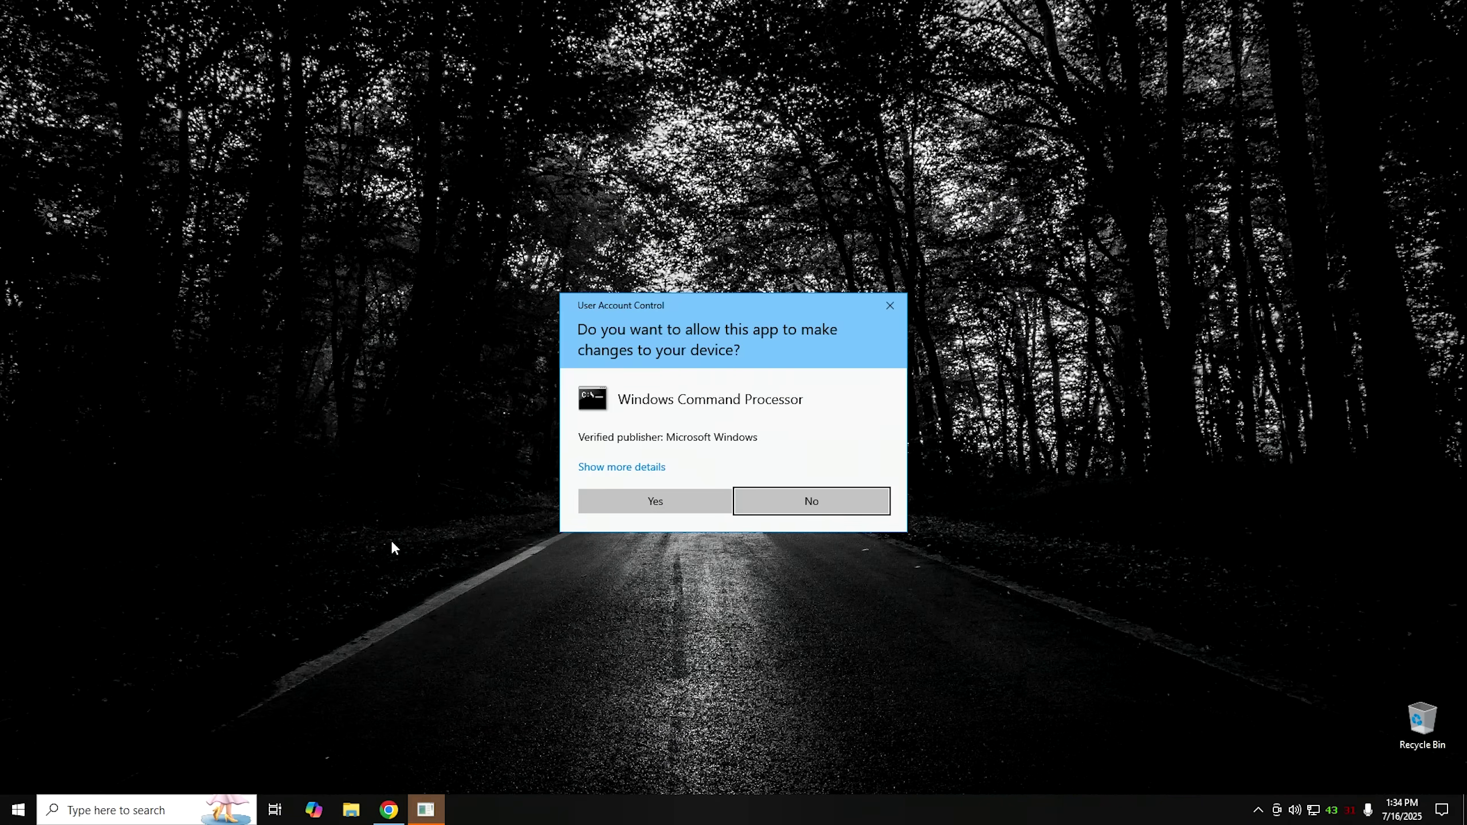
{"action": "left_click", "coordinate": [685, 503]}
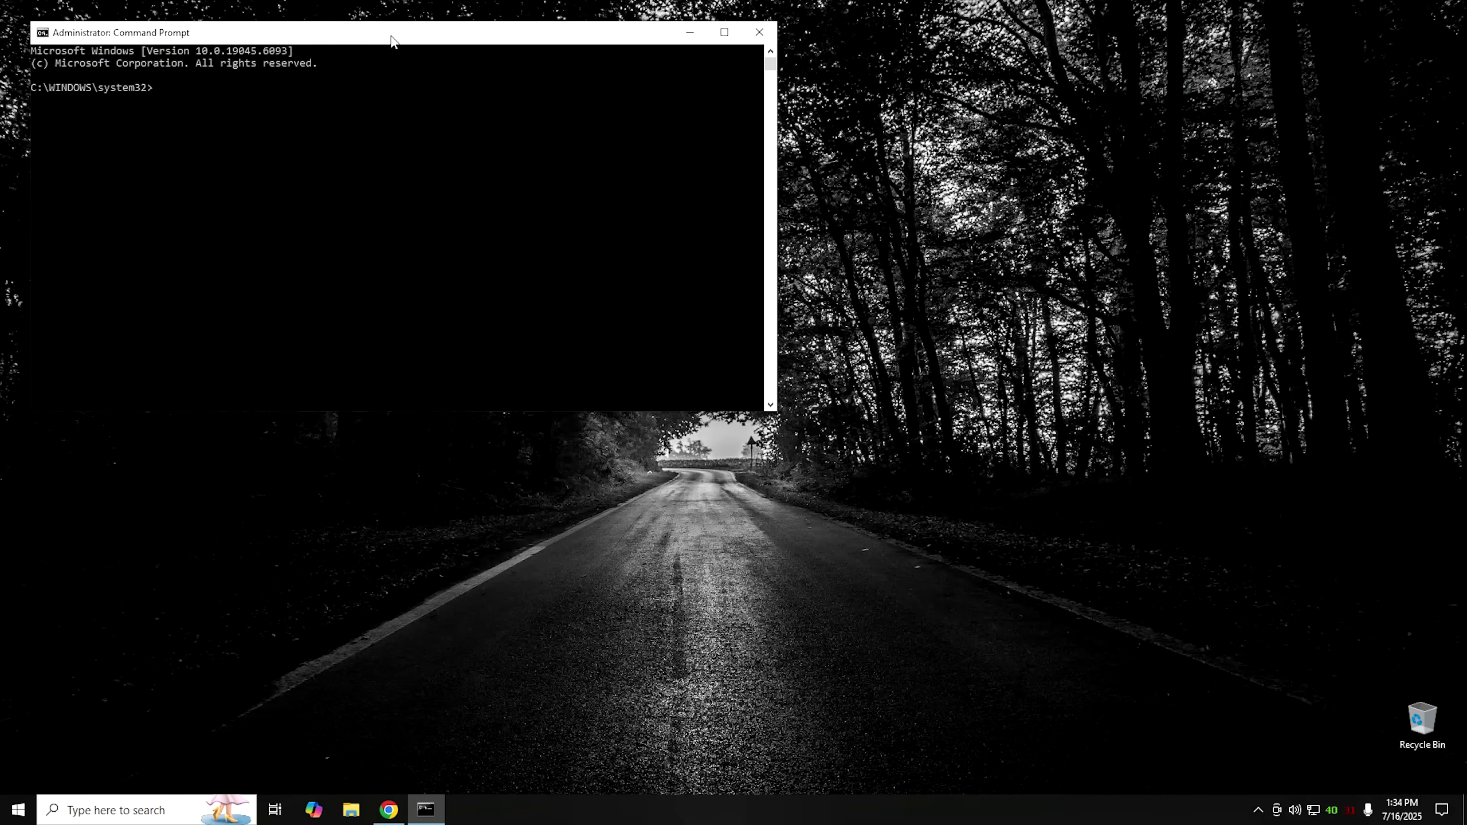
{"action": "left_click_drag", "start_coordinate": [422, 55], "coordinate": [744, 257]}
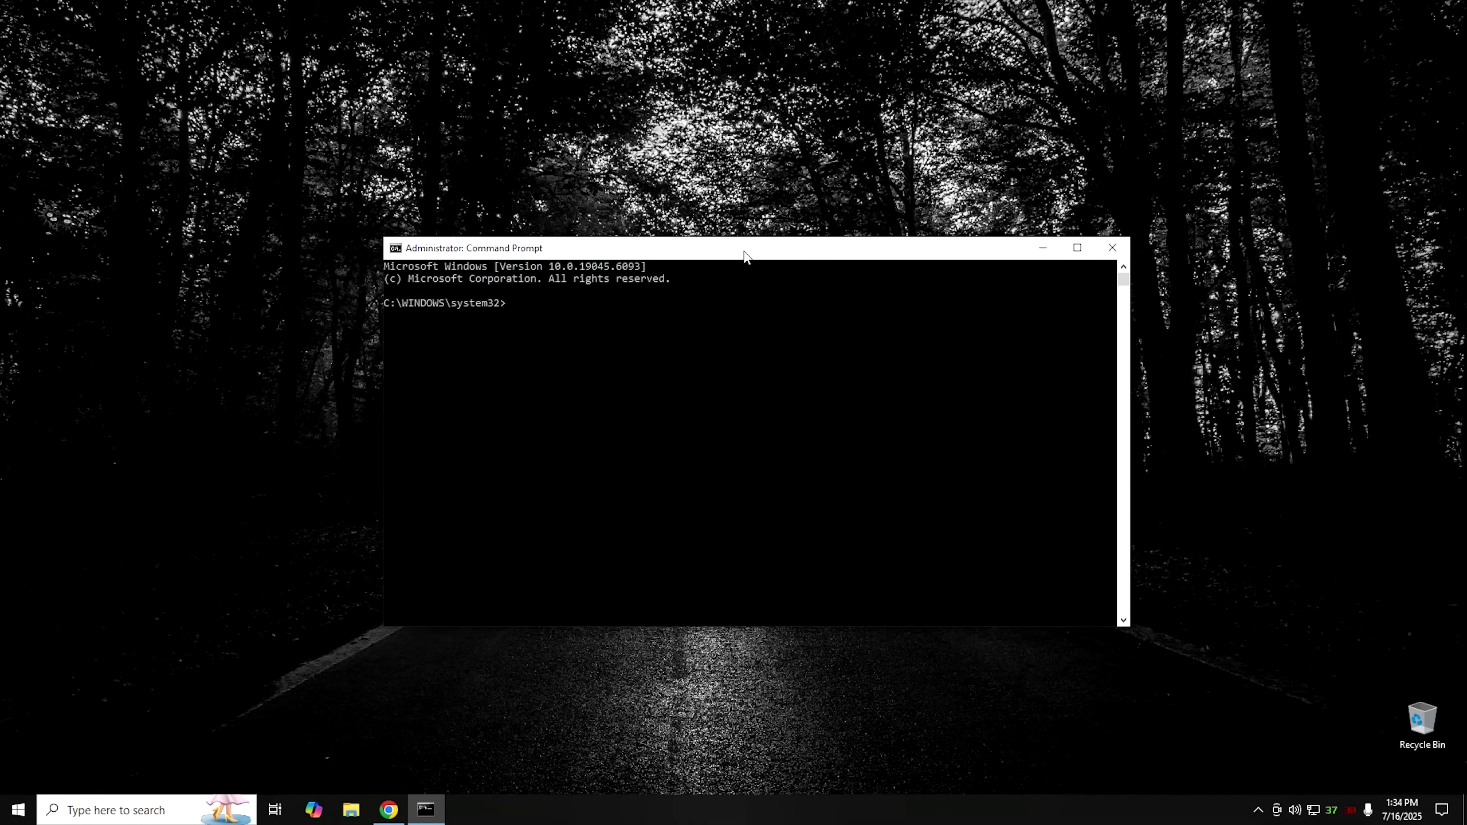
Run dism /online /get-intl.
{"action": "type", "text": "dism"}
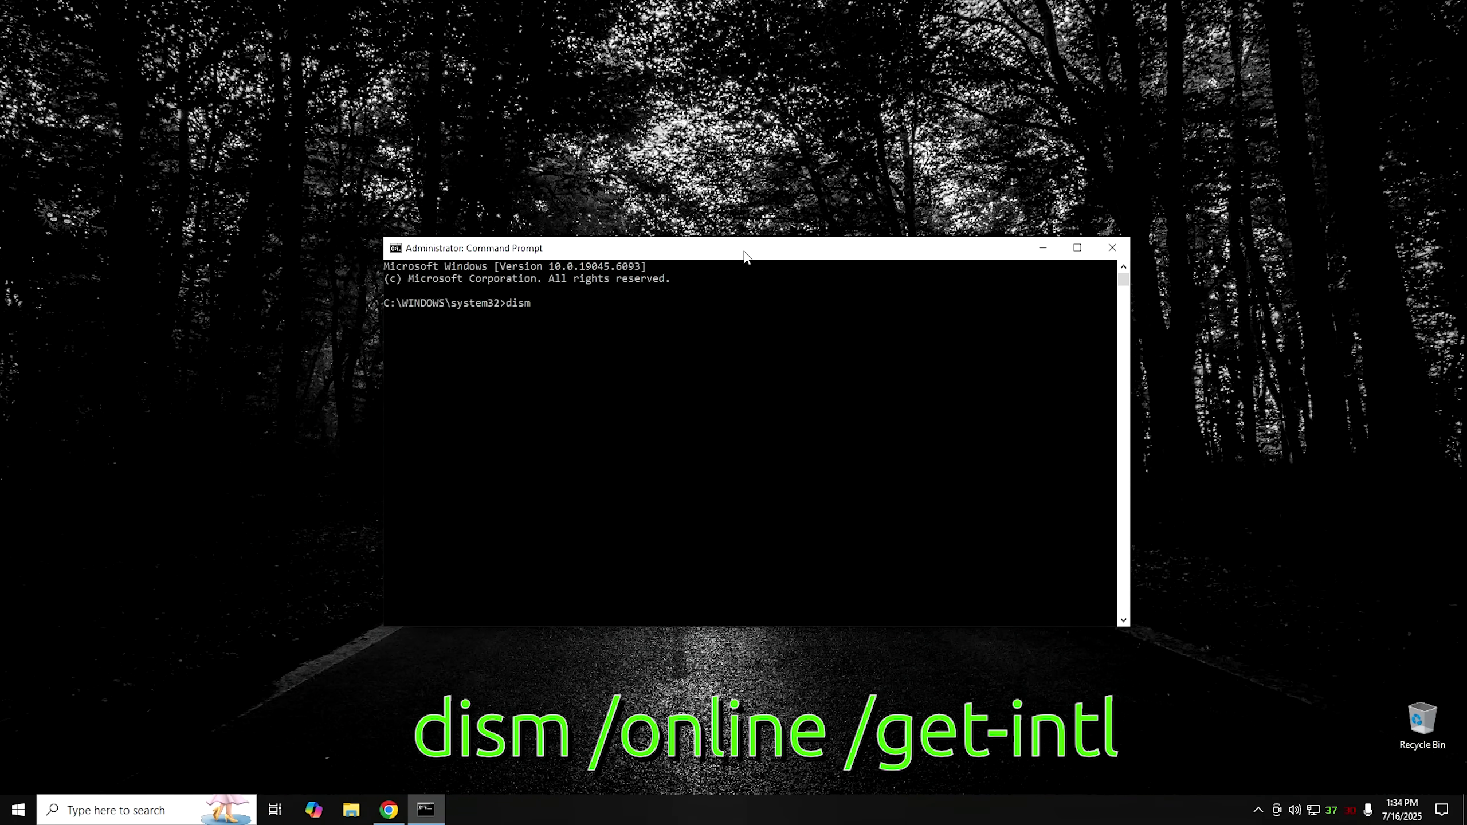
{"action": "type", "text": " /online /get-intl"}
{"action": "key", "text": "Return"}
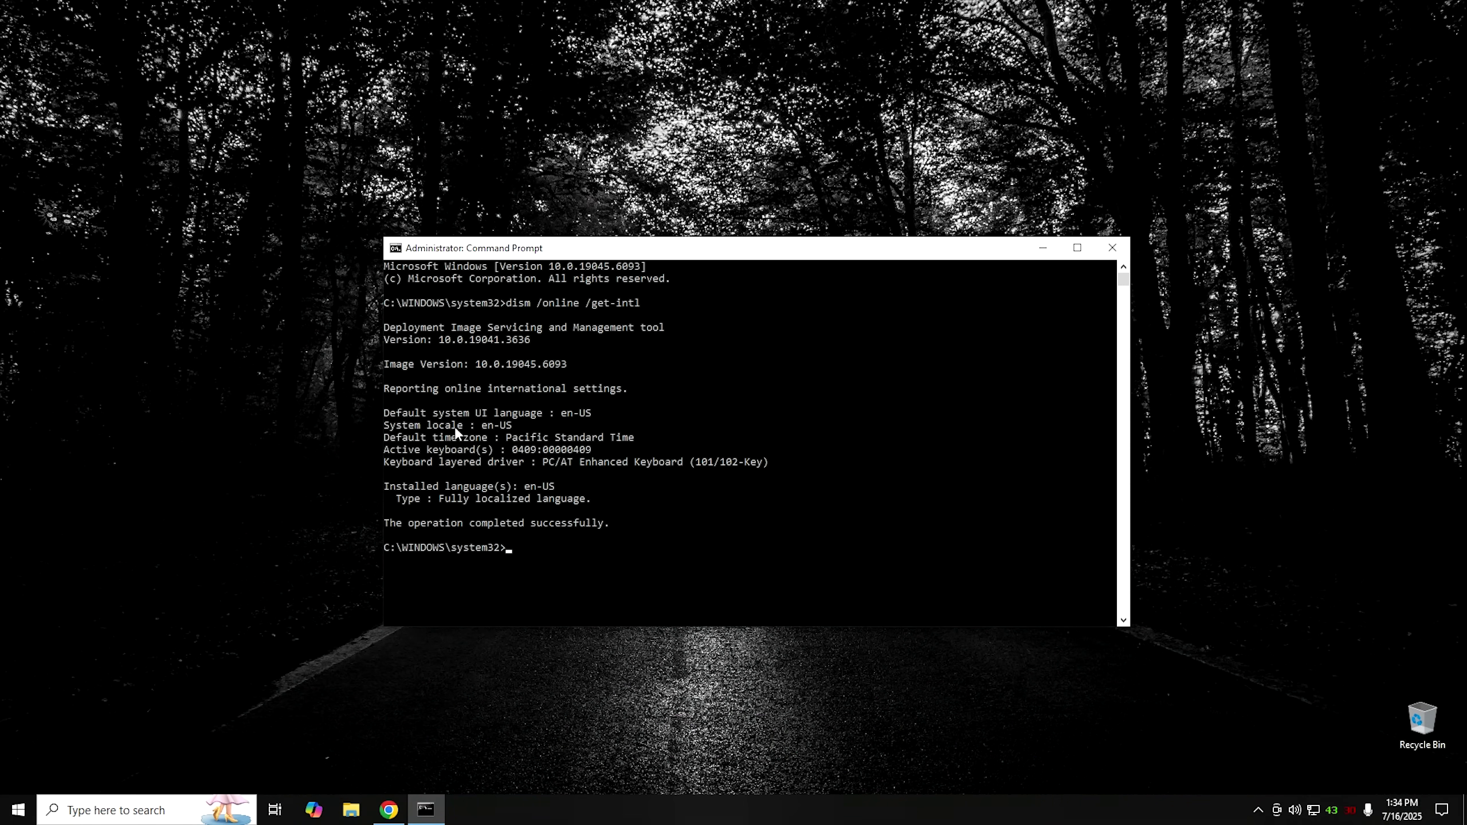
Highlight the System locale, default UI language and installed language values (en-US), then close the console.
{"action": "mouse_move", "coordinate": [383, 426]}
{"action": "left_mouse_down"}
{"action": "mouse_move", "coordinate": [414, 425]}
{"action": "mouse_move", "coordinate": [355, 426]}
{"action": "left_mouse_up"}
{"action": "left_click_drag", "start_coordinate": [448, 425], "coordinate": [504, 427]}
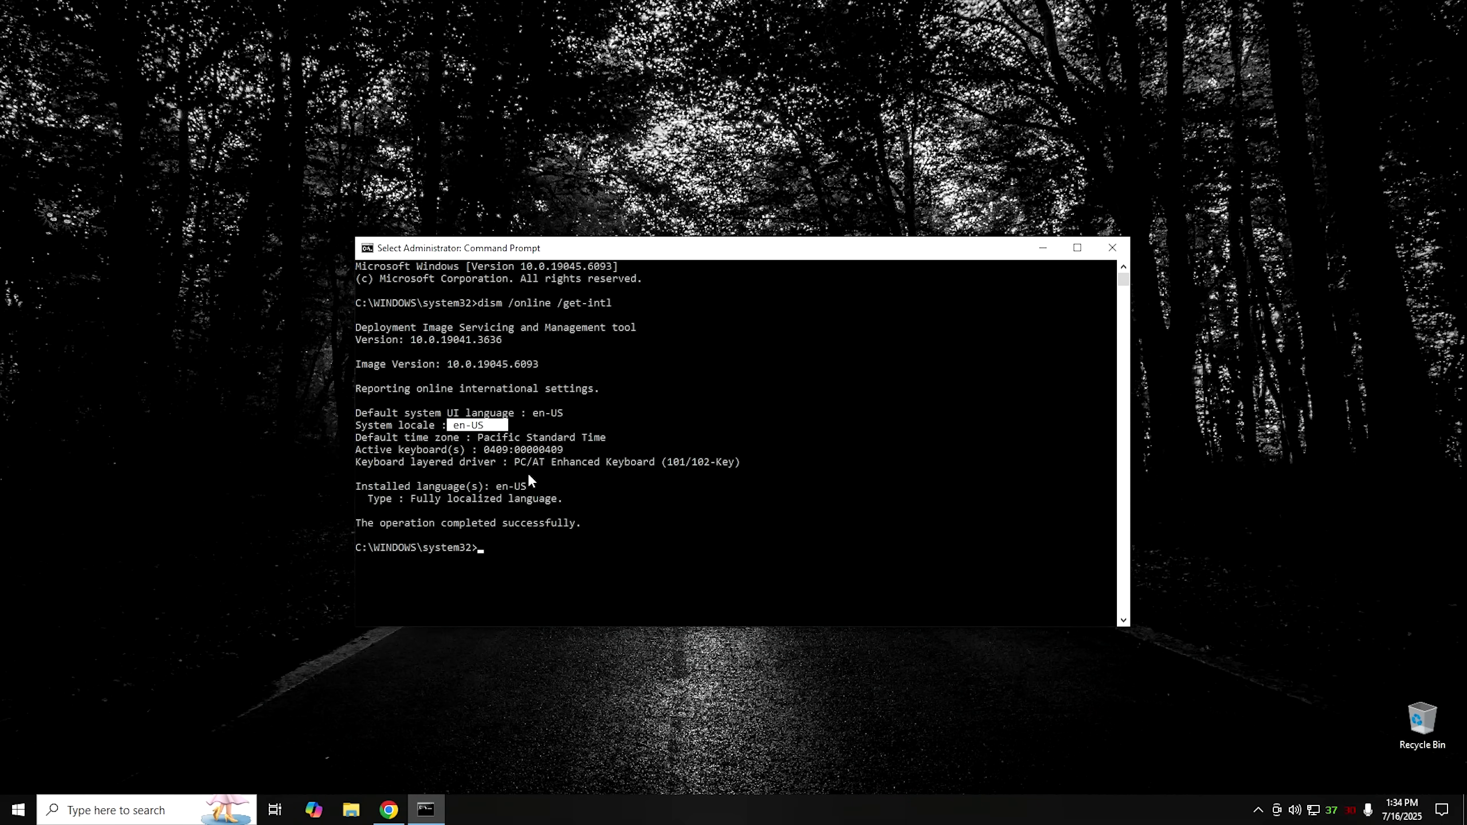
{"action": "left_click_drag", "start_coordinate": [455, 426], "coordinate": [488, 428]}
{"action": "left_click_drag", "start_coordinate": [529, 412], "coordinate": [572, 414]}
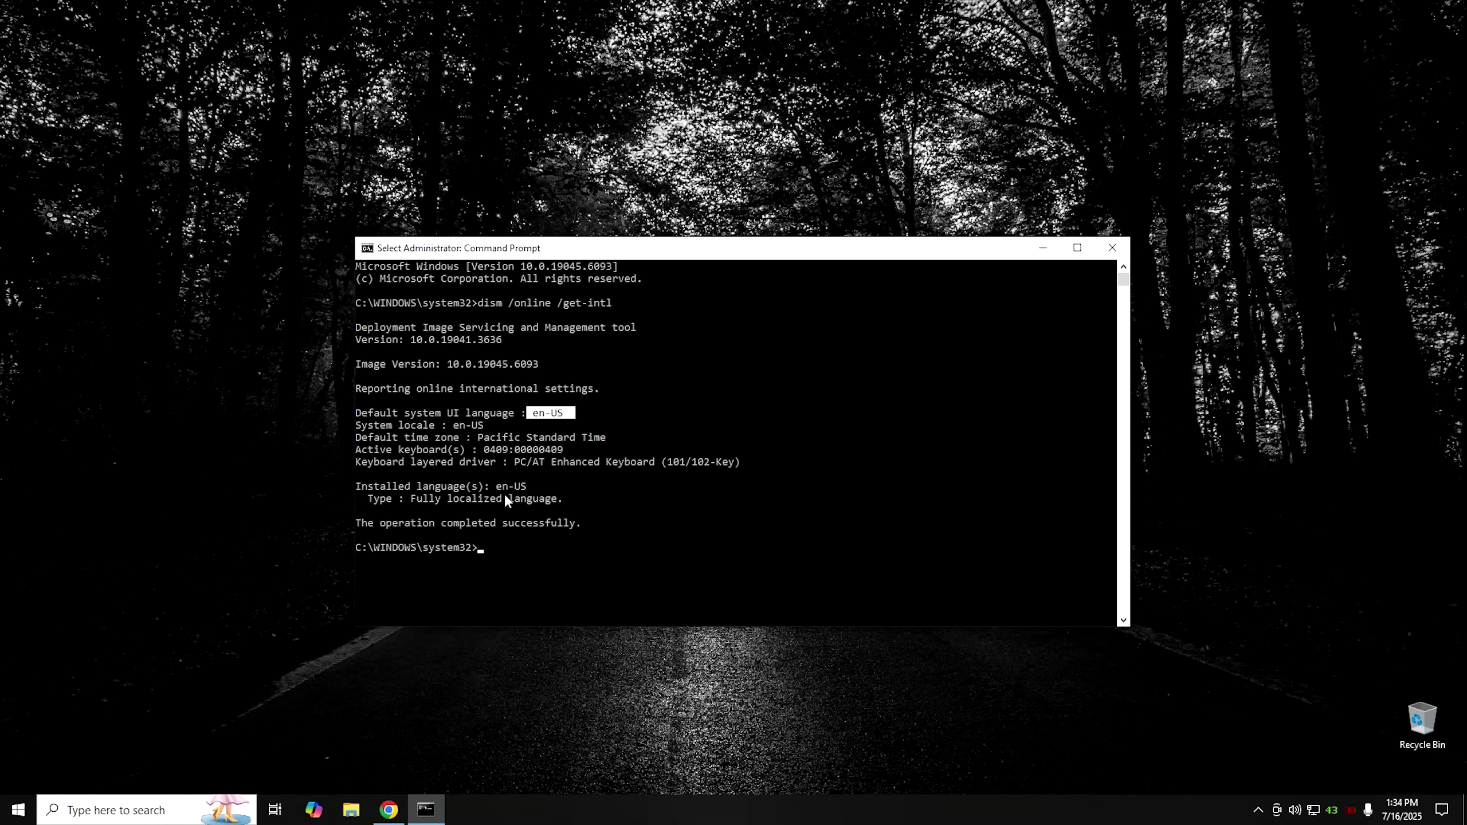
{"action": "left_click_drag", "start_coordinate": [490, 486], "coordinate": [541, 484]}
{"action": "left_click", "coordinate": [1116, 249]}
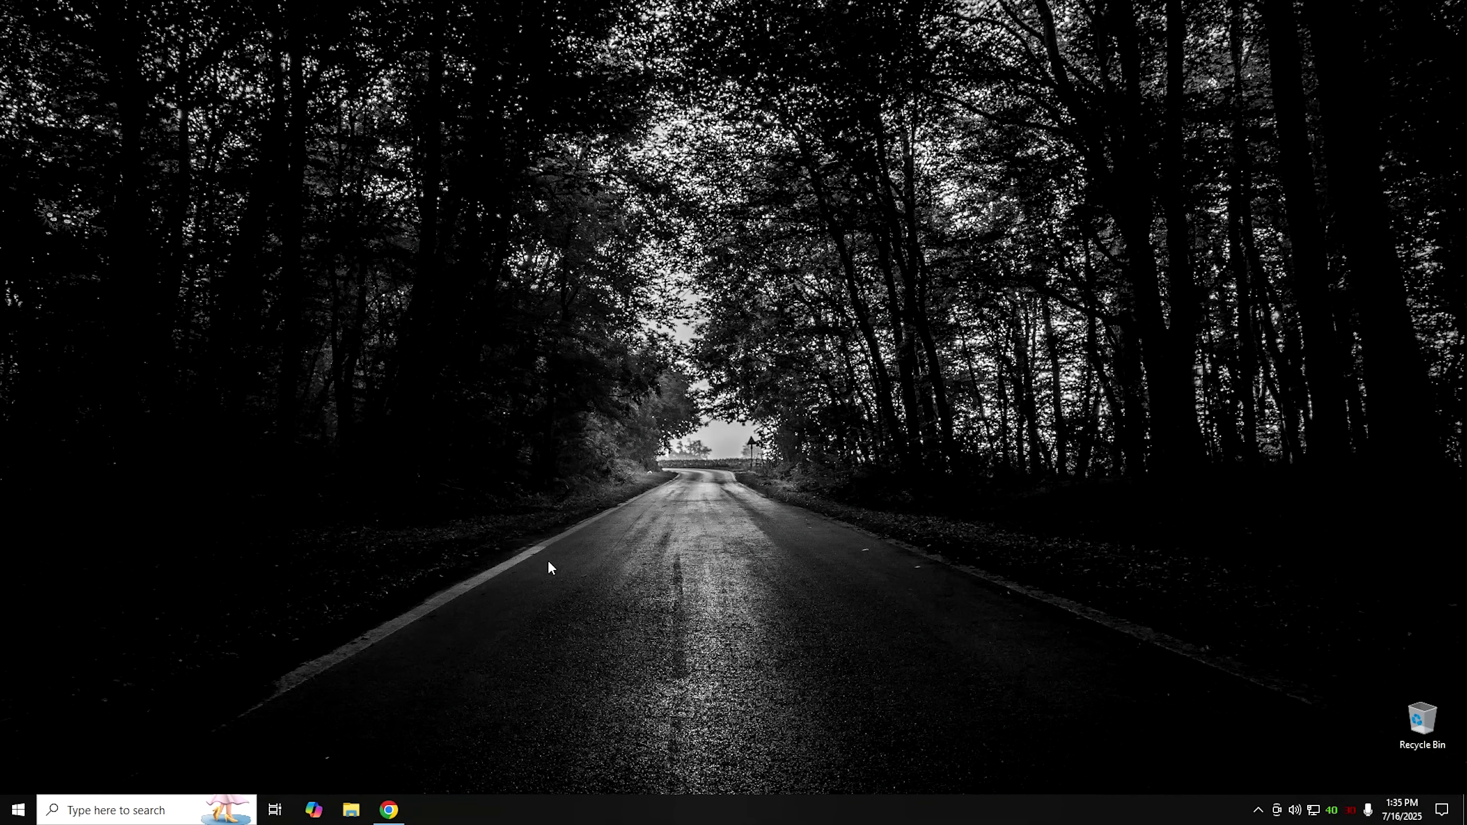
{"action": "left_click", "coordinate": [388, 810]}
{"action": "scroll", "coordinate": [401, 532], "scroll_direction": "down", "scroll_amount": 2}
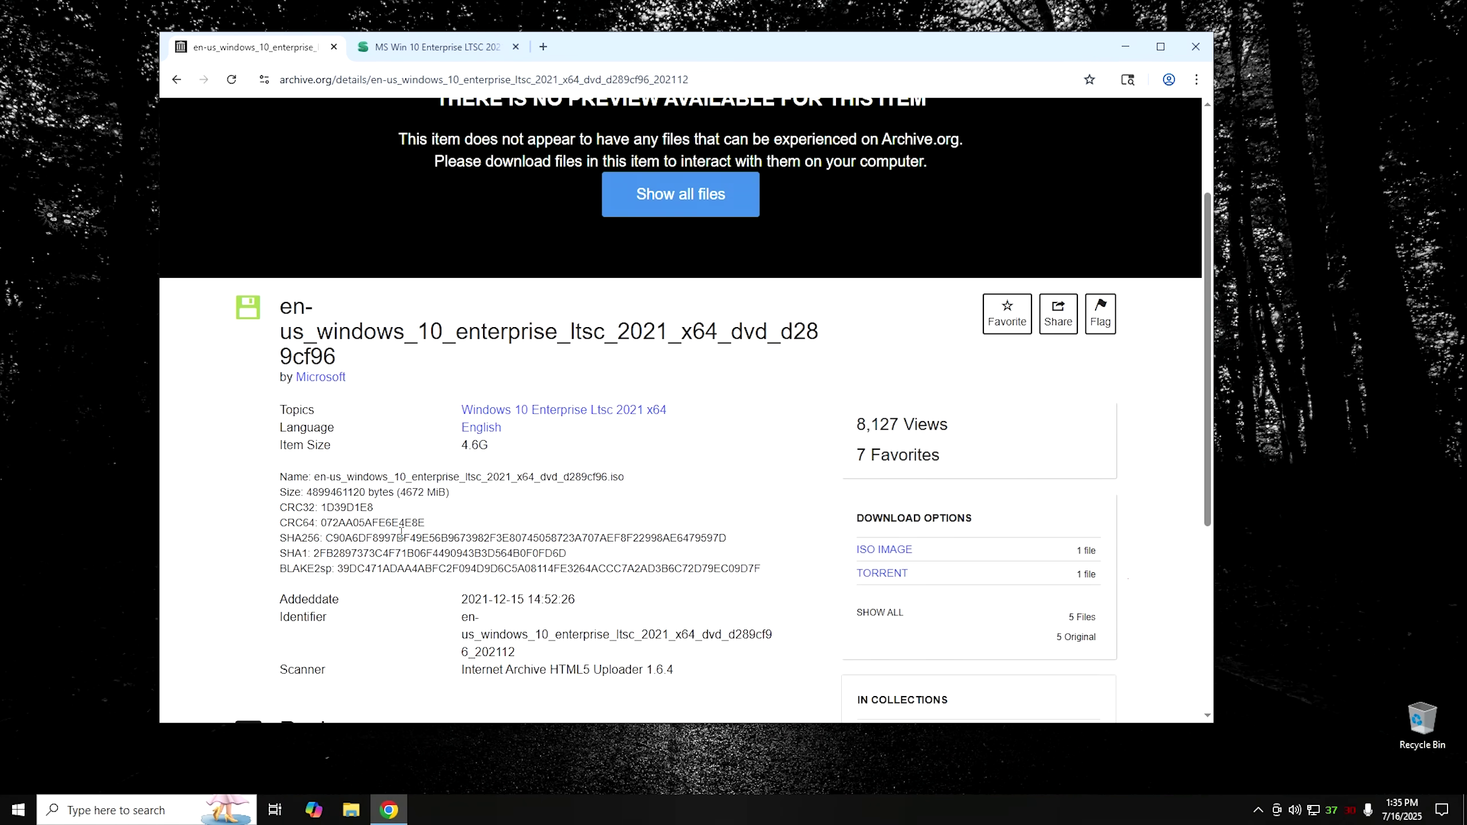
{"action": "scroll", "coordinate": [402, 533], "scroll_direction": "up", "scroll_amount": 2}
{"action": "scroll", "coordinate": [401, 532], "scroll_direction": "up", "scroll_amount": 1}
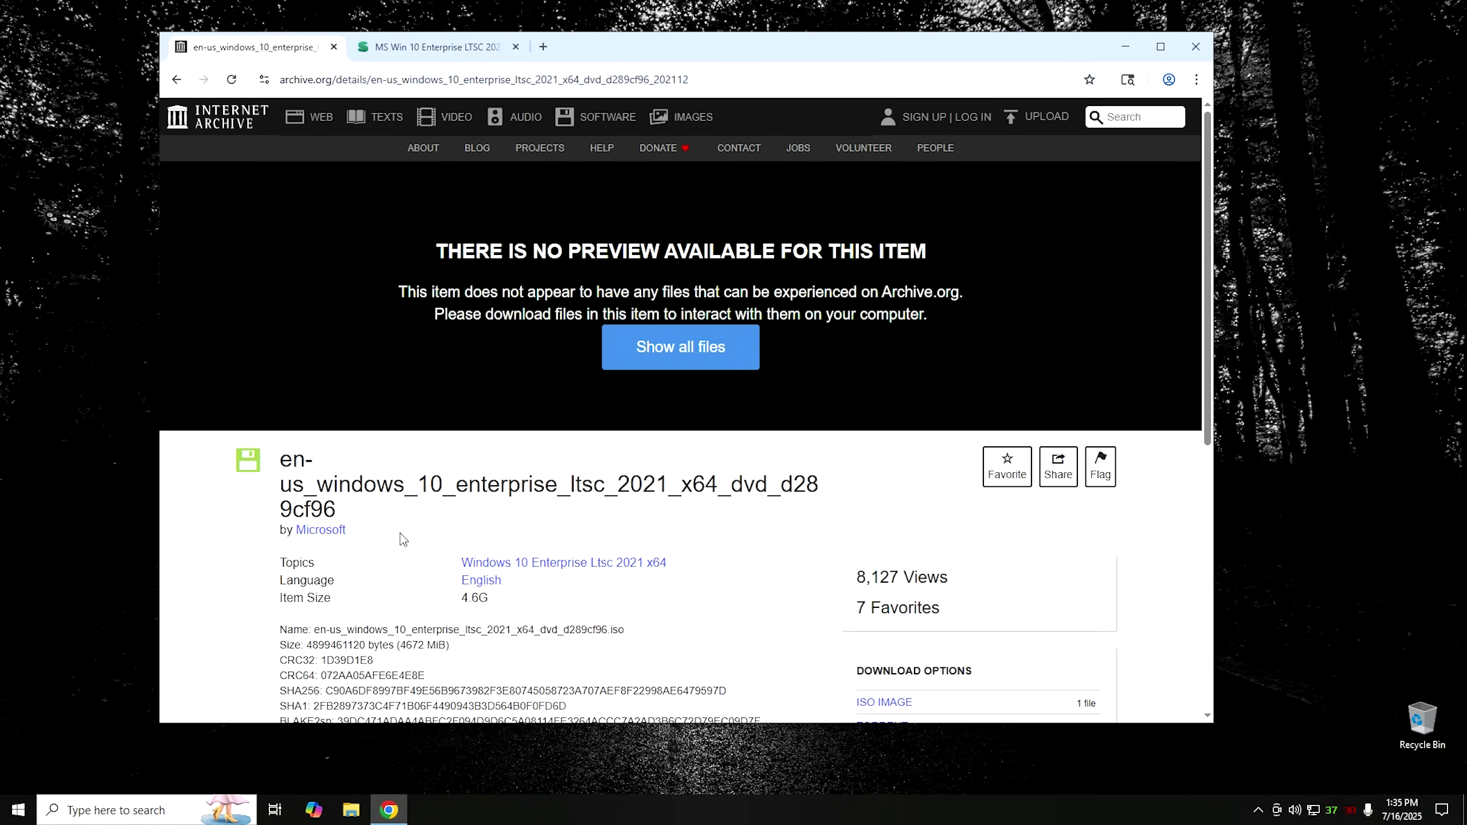
{"action": "scroll", "coordinate": [401, 536], "scroll_direction": "down", "scroll_amount": 5}
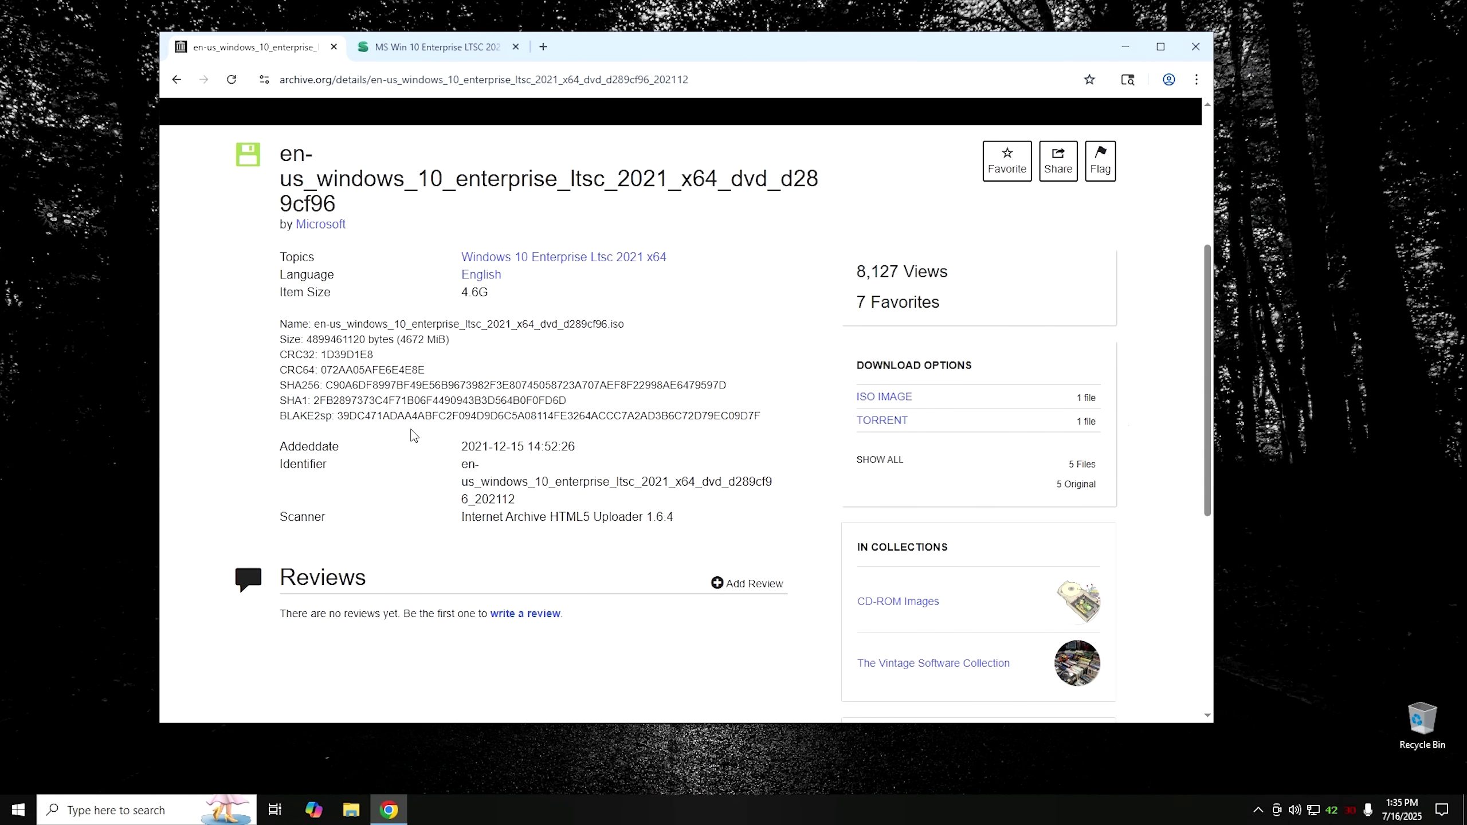
{"action": "left_click_drag", "start_coordinate": [281, 153], "coordinate": [316, 180]}
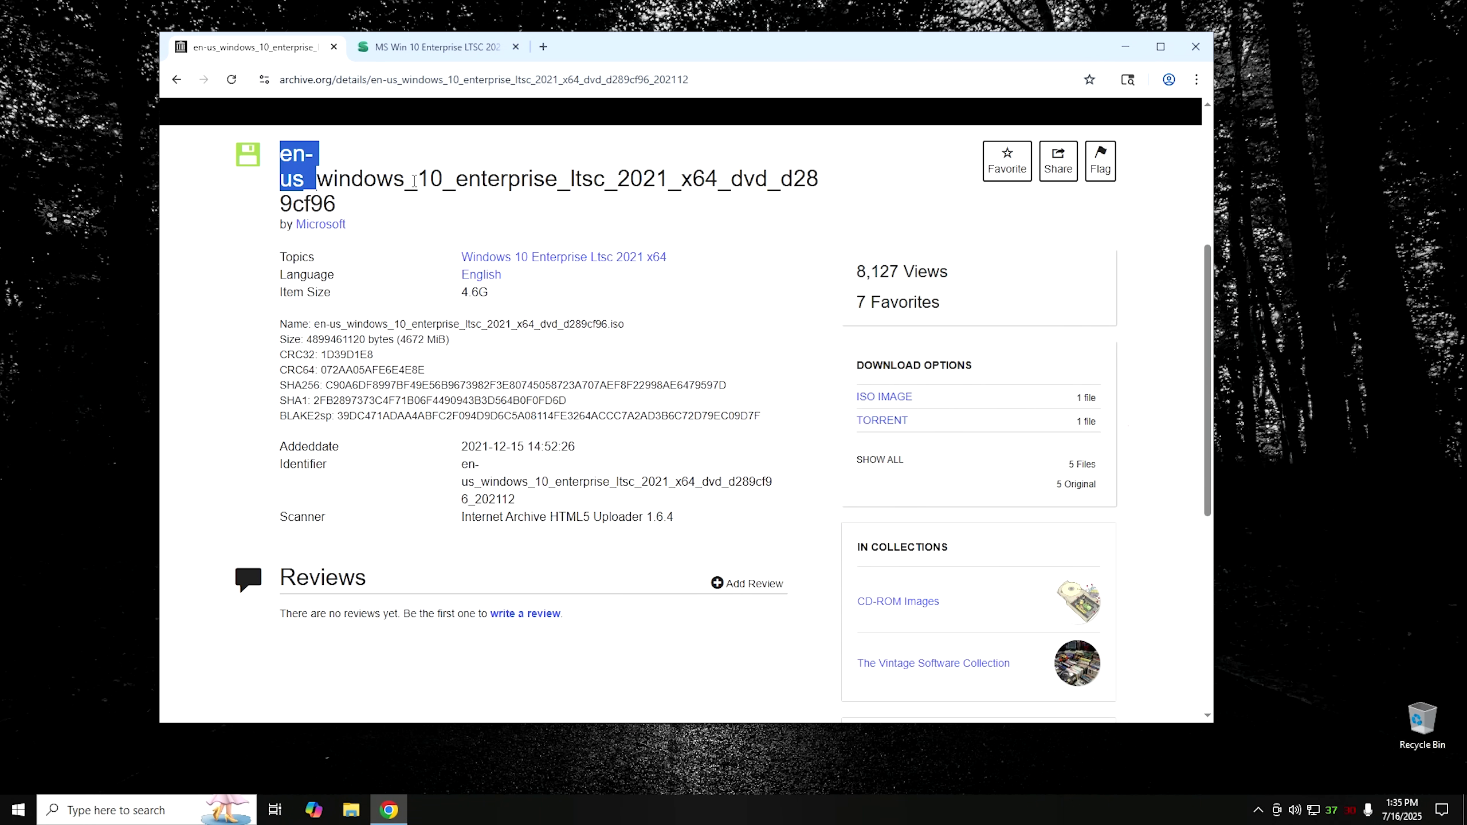
{"action": "left_click_drag", "start_coordinate": [413, 180], "coordinate": [692, 180]}
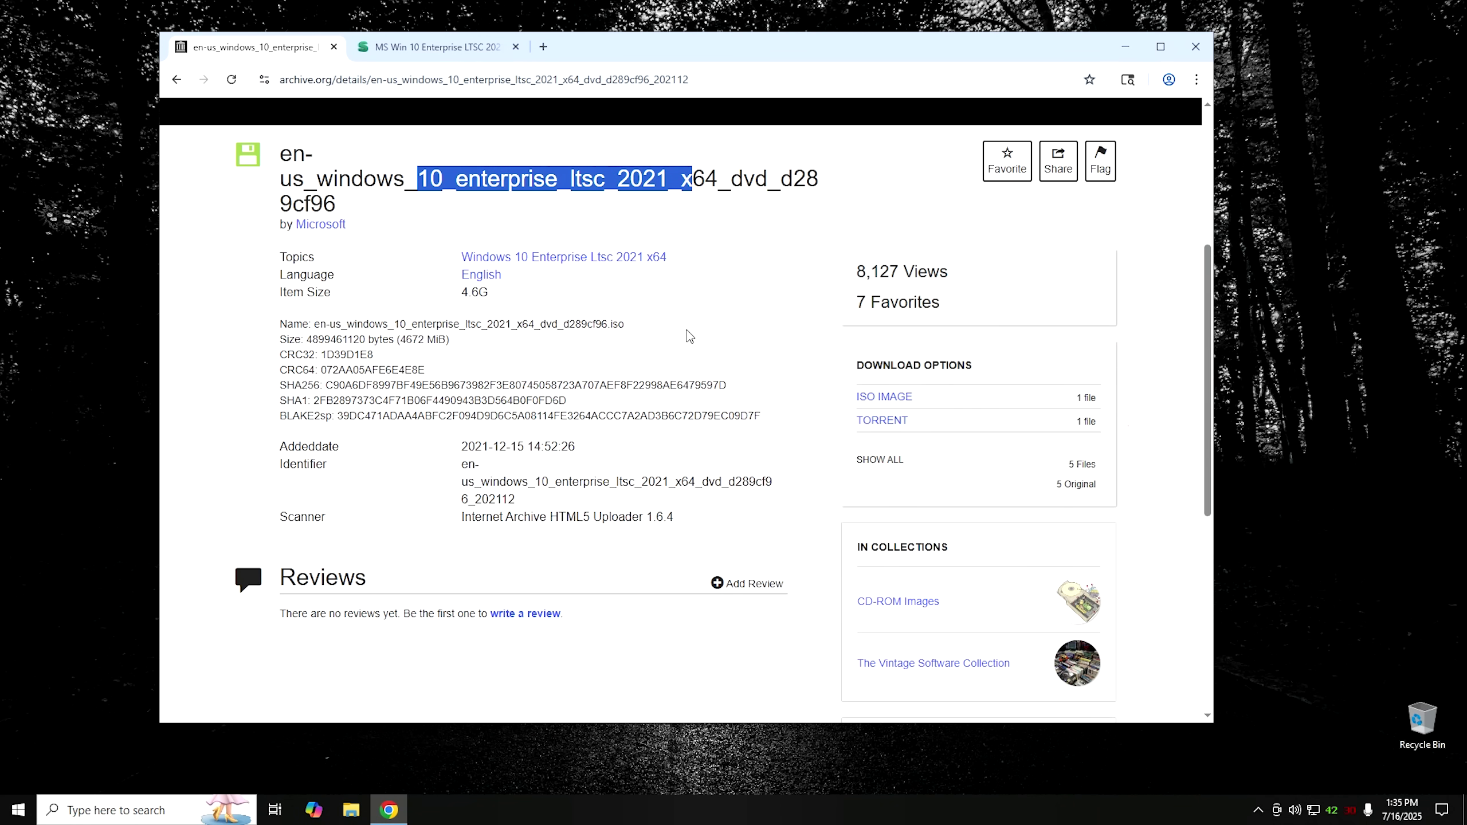
{"action": "scroll", "coordinate": [687, 330], "scroll_direction": "up", "scroll_amount": 5}
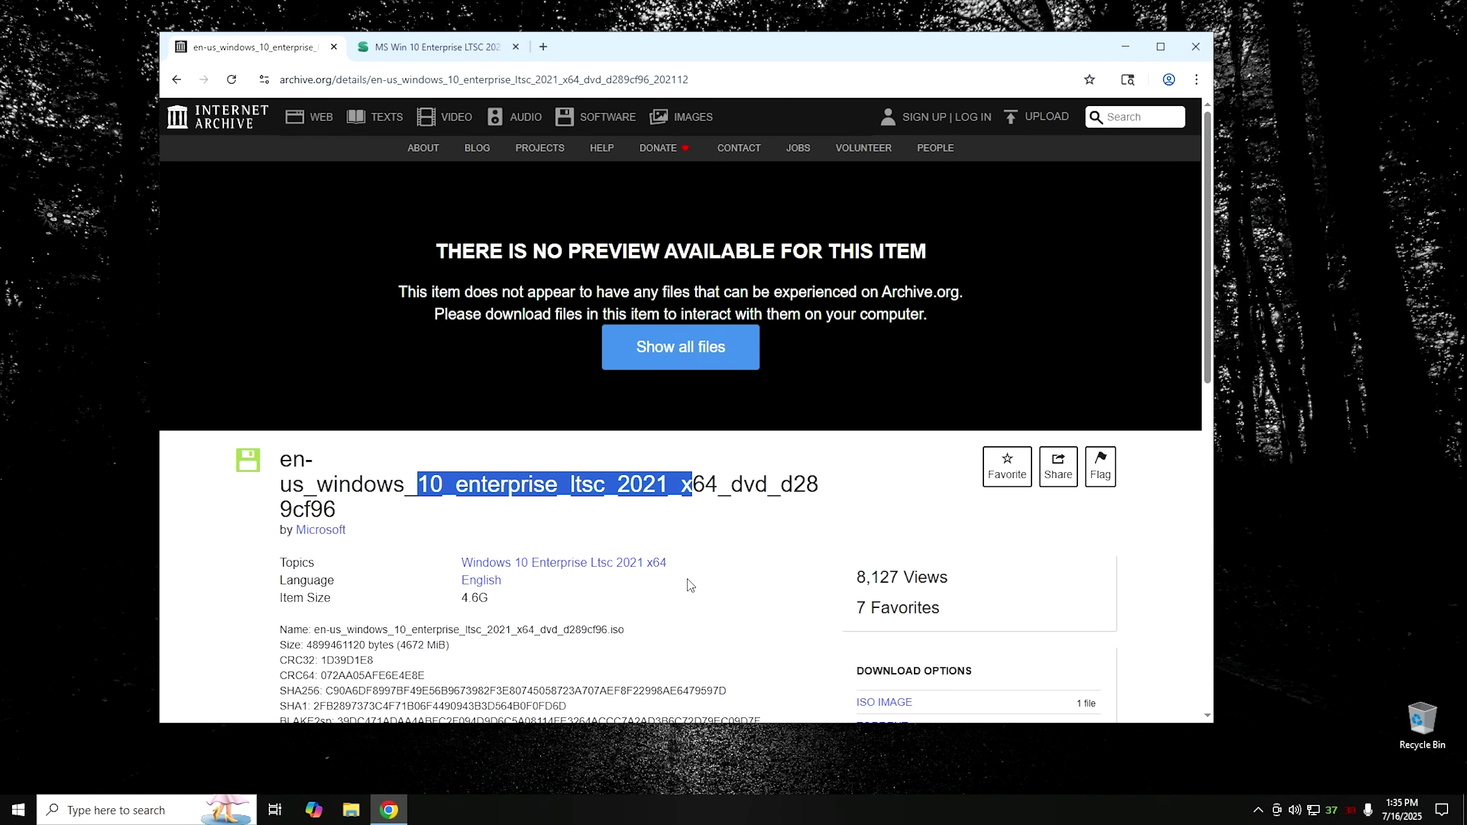
{"action": "scroll", "coordinate": [687, 585], "scroll_direction": "down", "scroll_amount": 5}
{"action": "scroll", "coordinate": [688, 570], "scroll_direction": "up", "scroll_amount": 3}
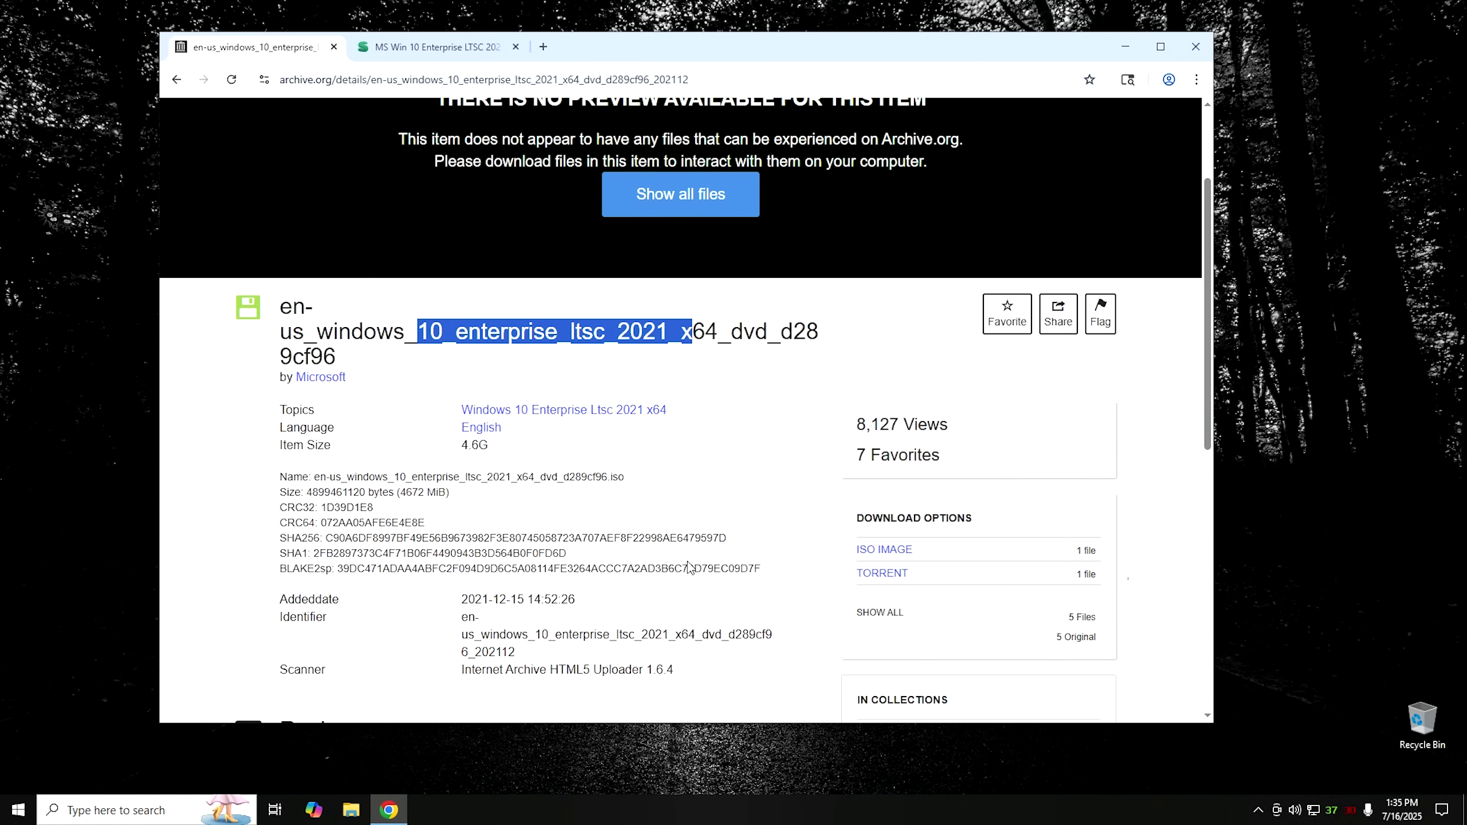
{"action": "left_click_drag", "start_coordinate": [310, 476], "coordinate": [369, 481]}
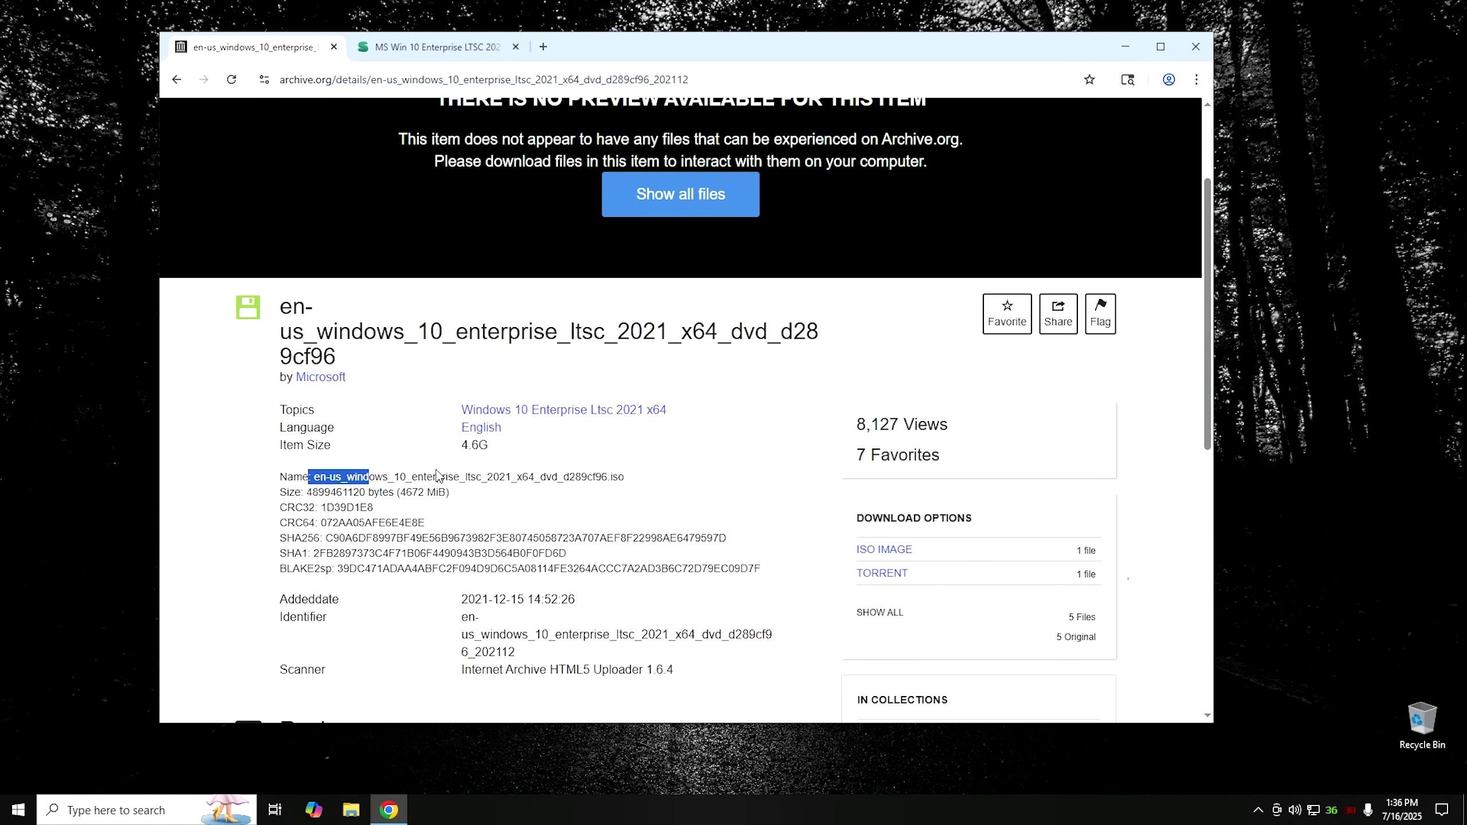
Highlight the edition name on the key shop page, then close both the key shop and Internet Archive tabs.
{"action": "left_click", "coordinate": [456, 47]}
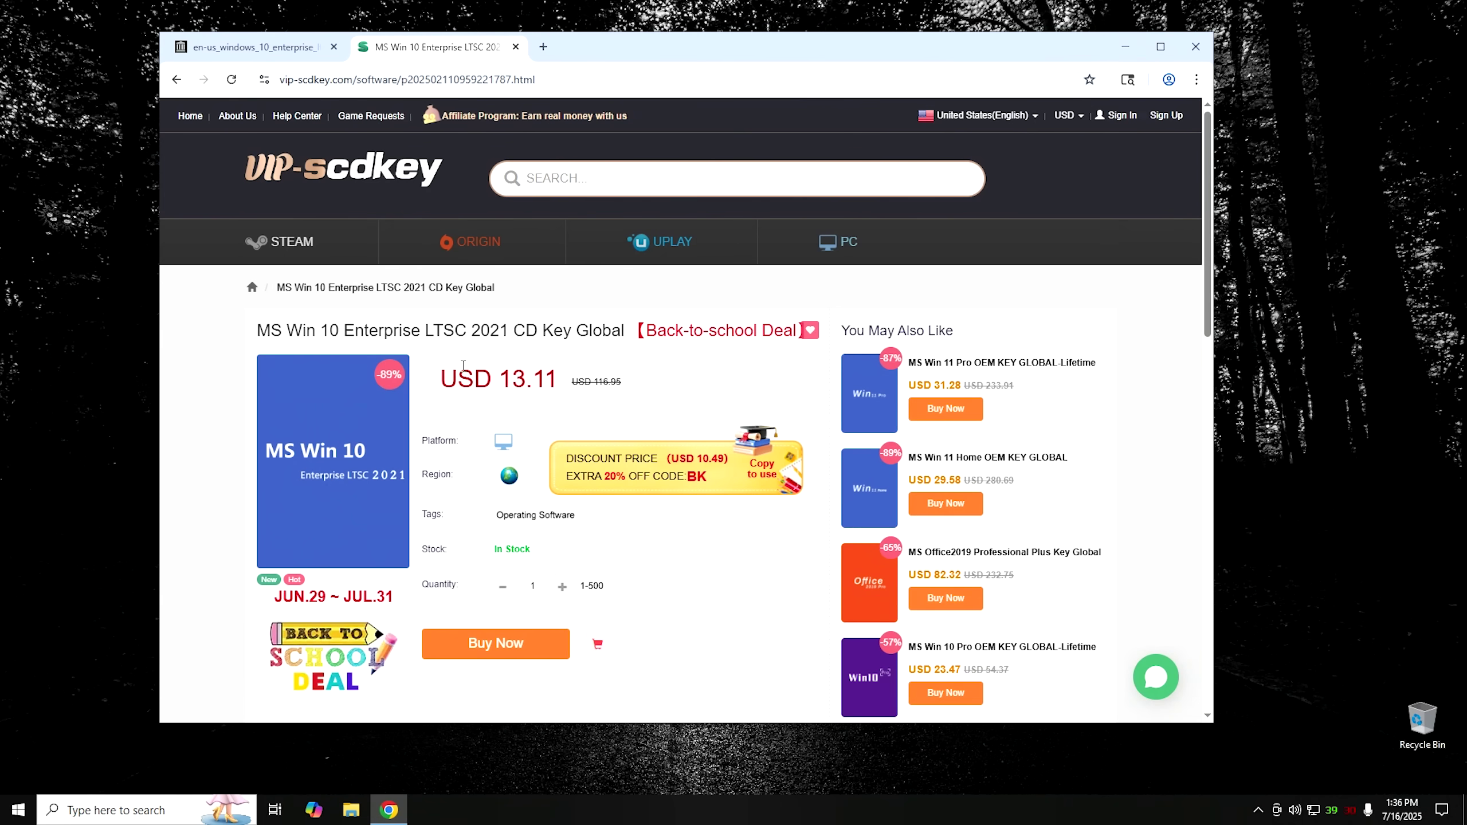
{"action": "left_click_drag", "start_coordinate": [321, 330], "coordinate": [530, 330]}
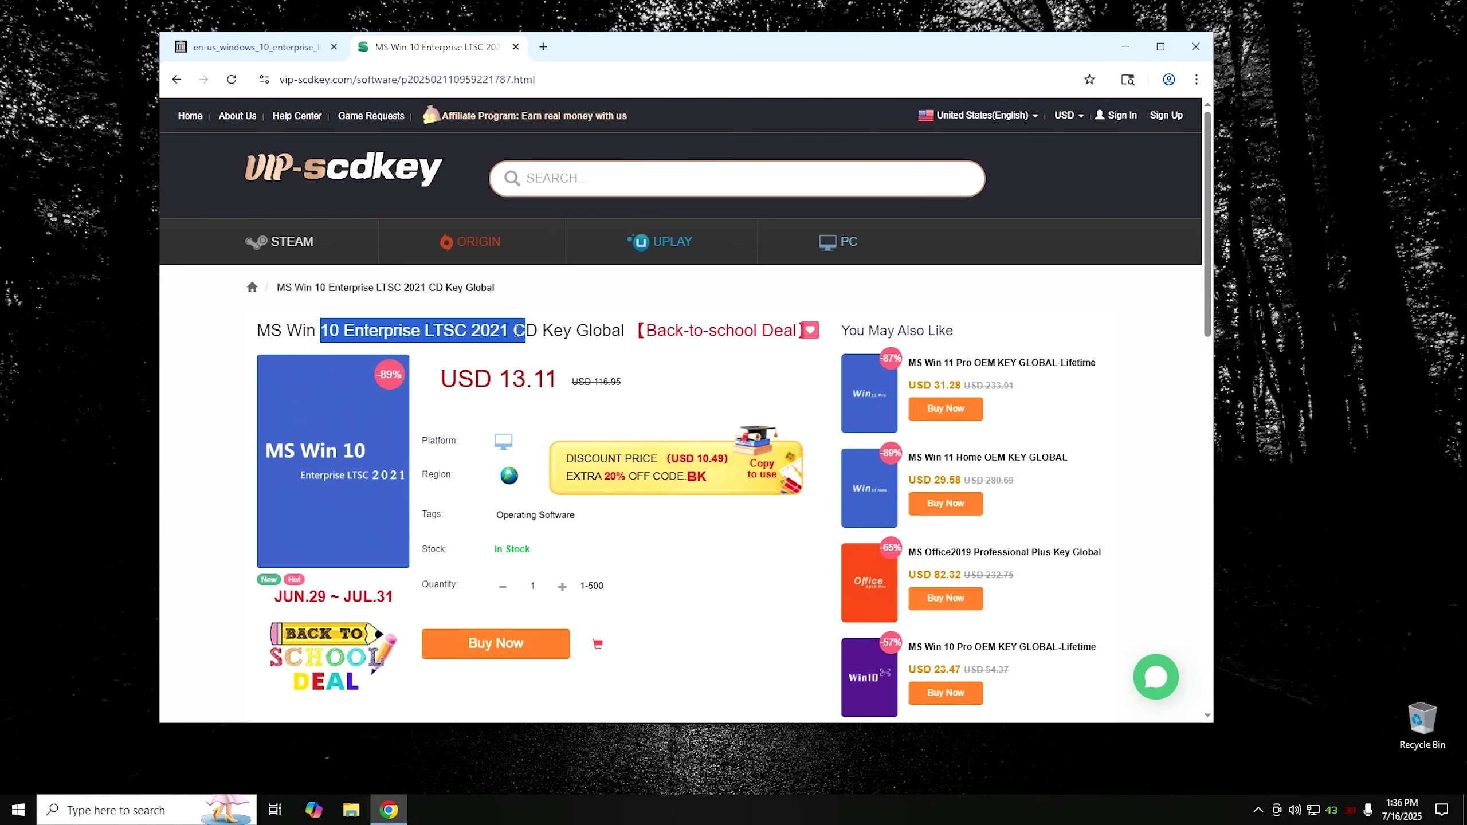
{"action": "left_click", "coordinate": [516, 47]}
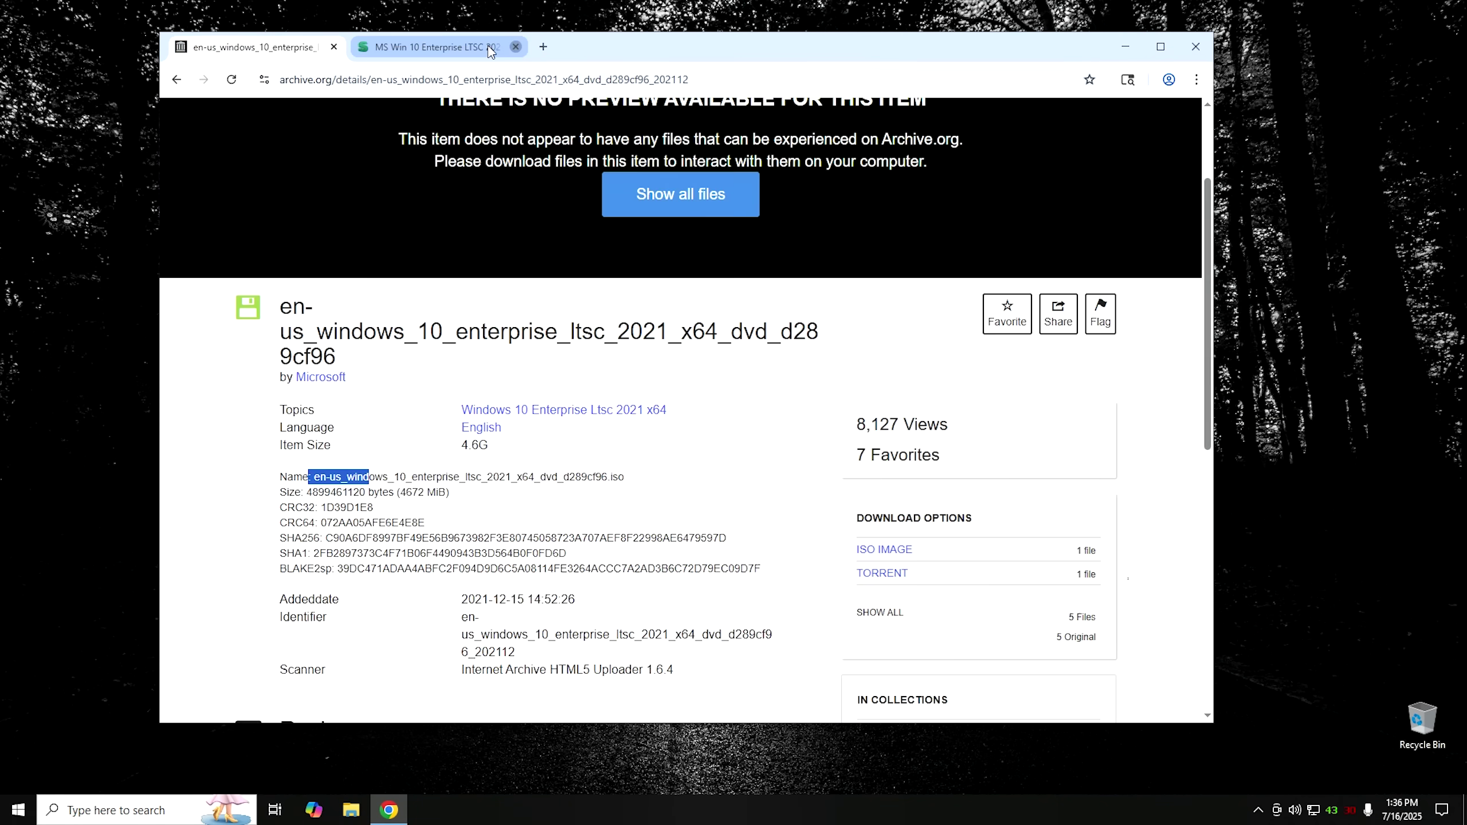
{"action": "left_click", "coordinate": [335, 47]}
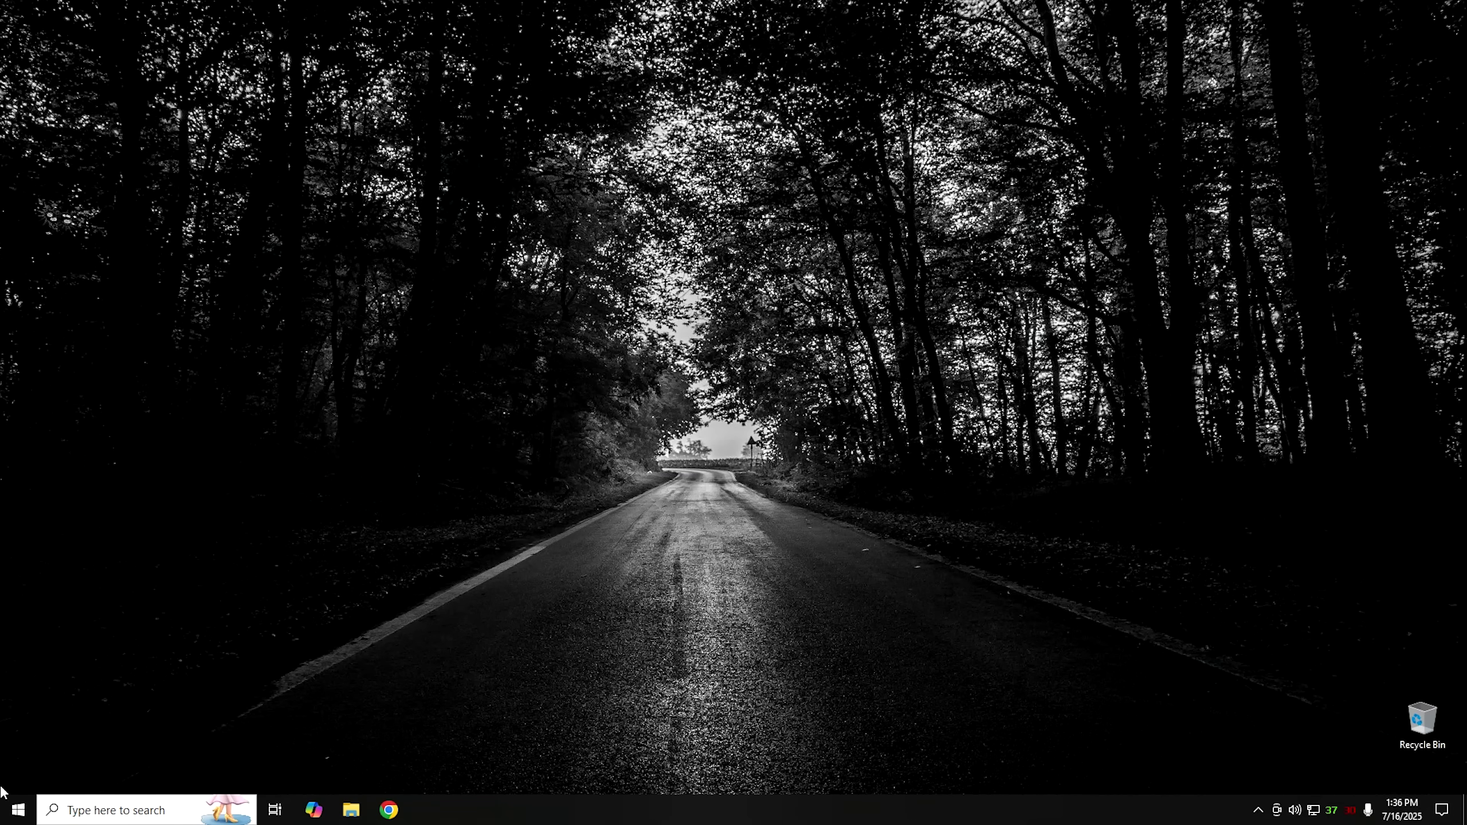
Run regedit from the Start search and approve the User Account Control prompt.
{"action": "left_click", "coordinate": [12, 812]}
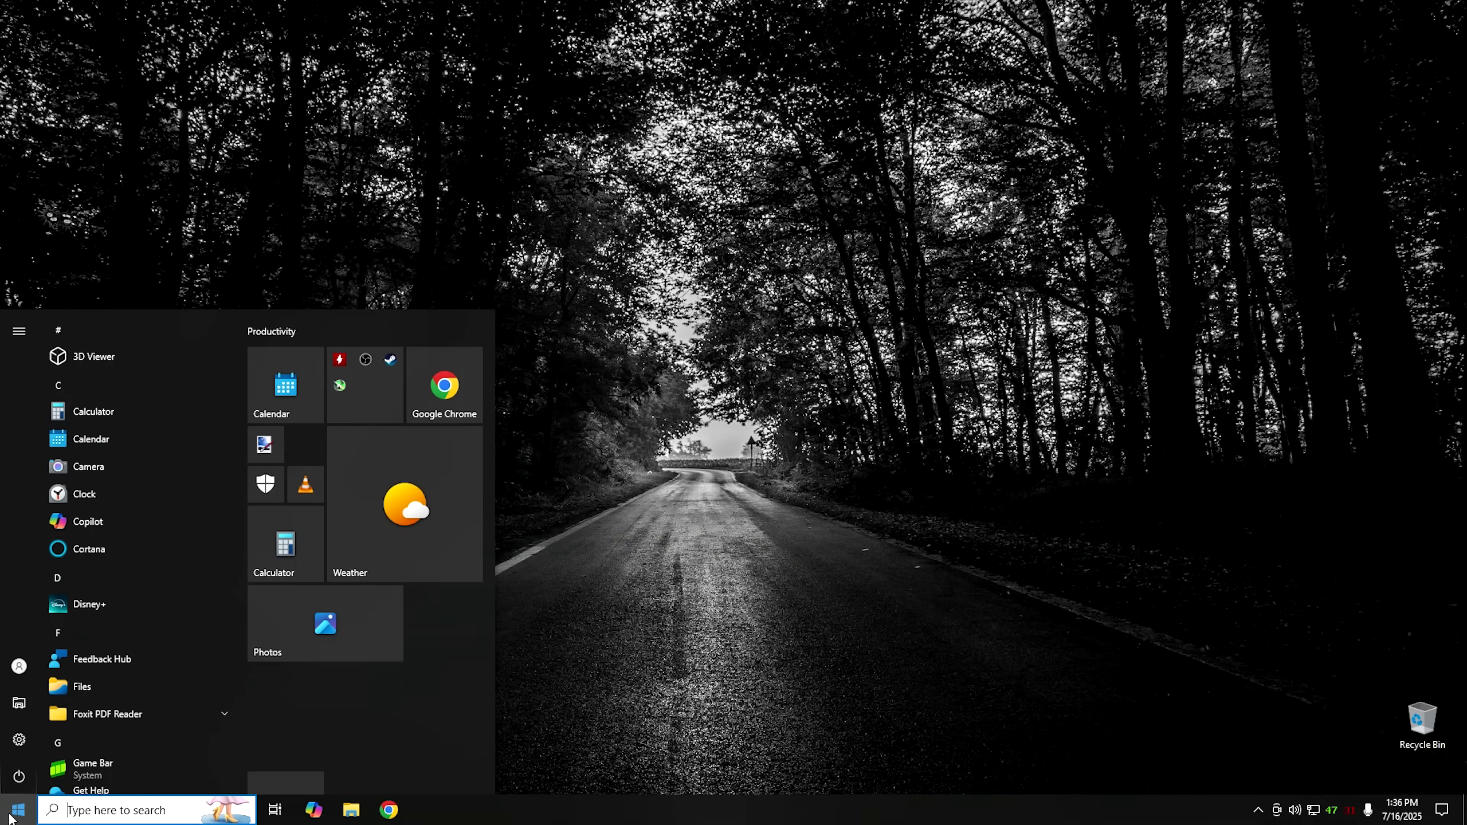
{"action": "type", "text": "regedit"}
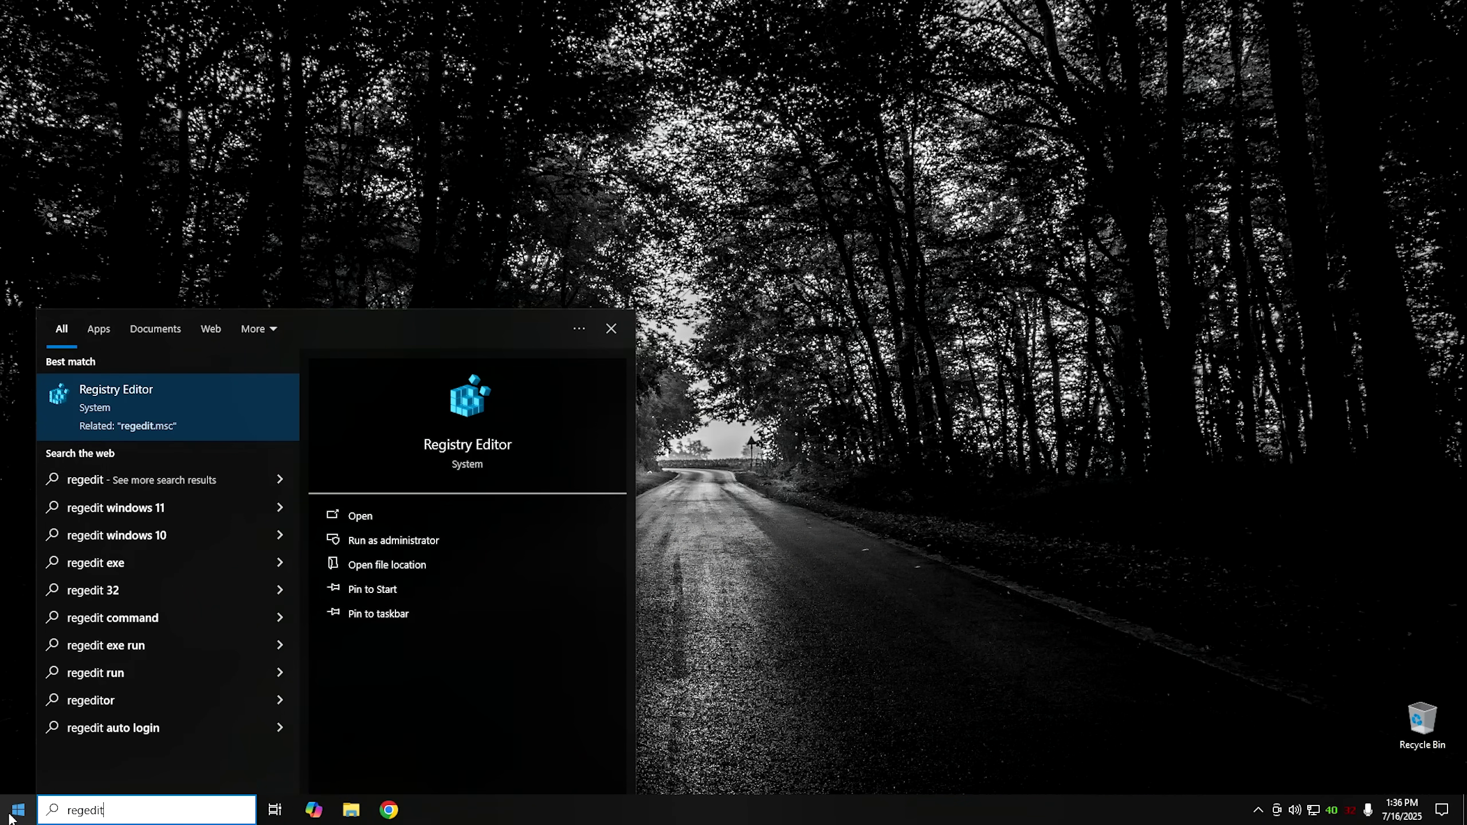
{"action": "key", "text": "Return"}
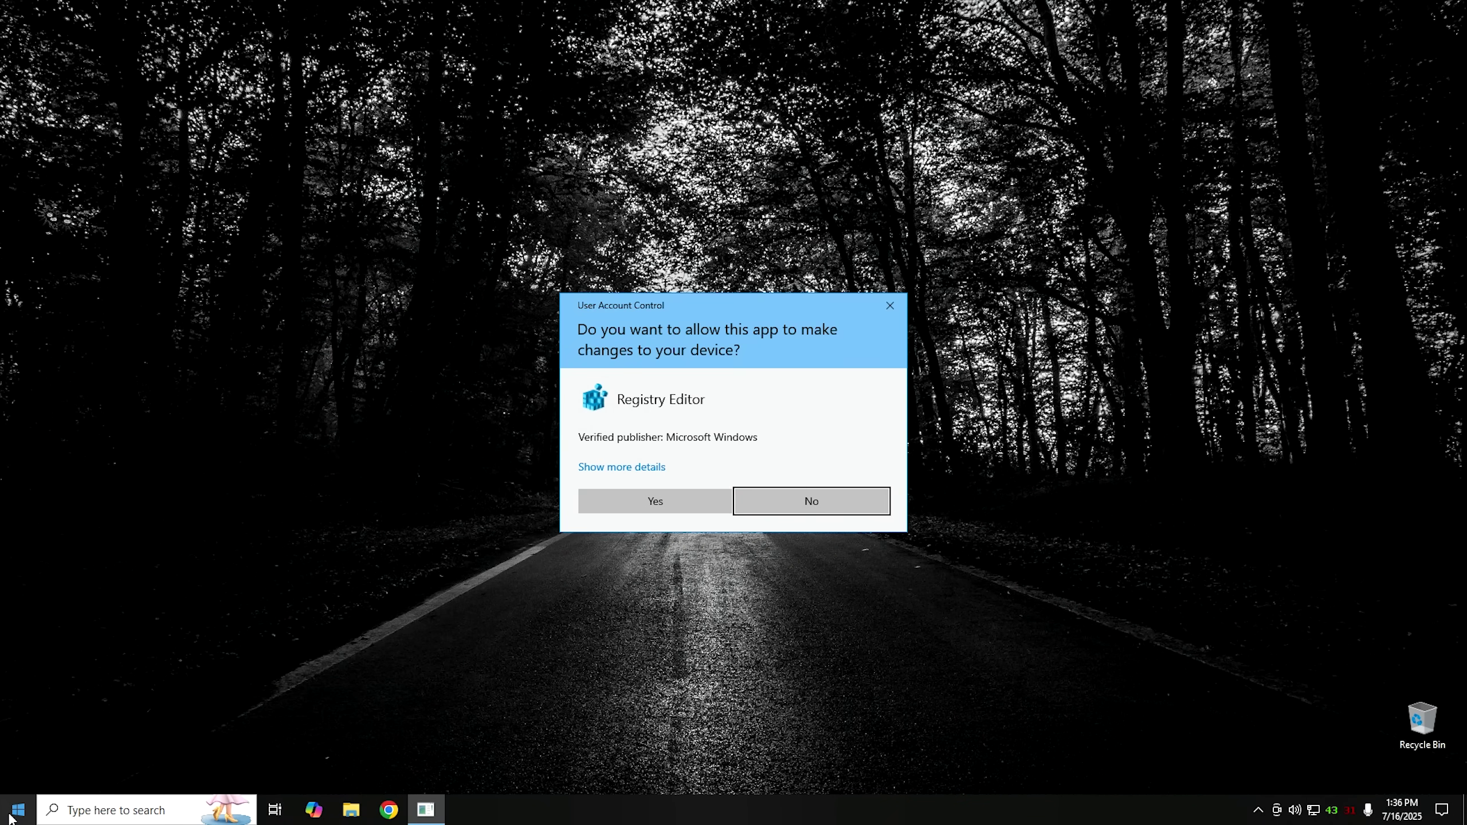
{"action": "left_click", "coordinate": [681, 503]}
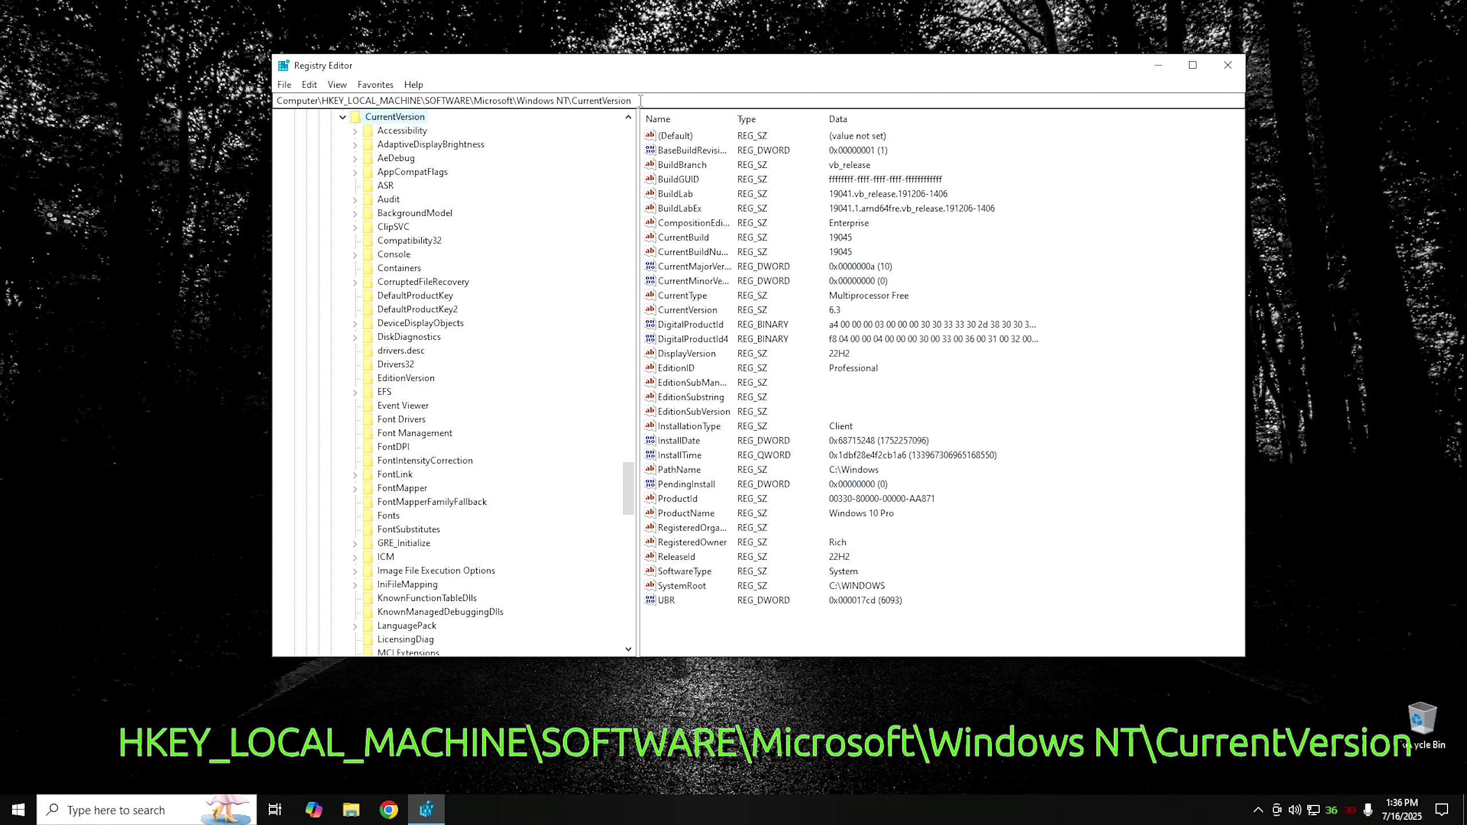
{"action": "left_click_drag", "start_coordinate": [628, 488], "coordinate": [628, 149]}
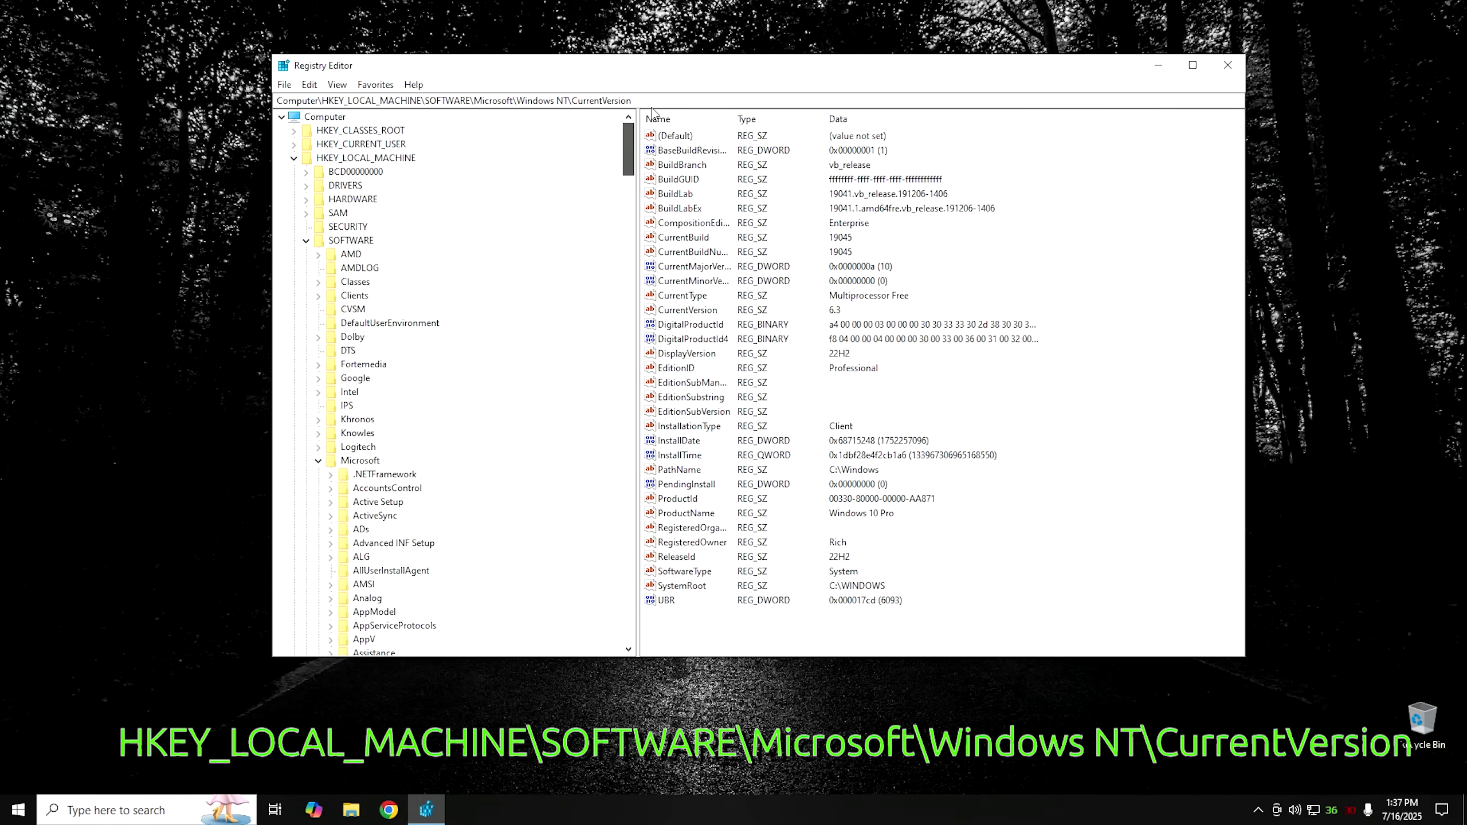
{"action": "left_click", "coordinate": [378, 159]}
{"action": "left_click", "coordinate": [357, 241]}
{"action": "left_click", "coordinate": [375, 462]}
{"action": "scroll", "coordinate": [468, 443], "scroll_direction": "down", "scroll_amount": 20}
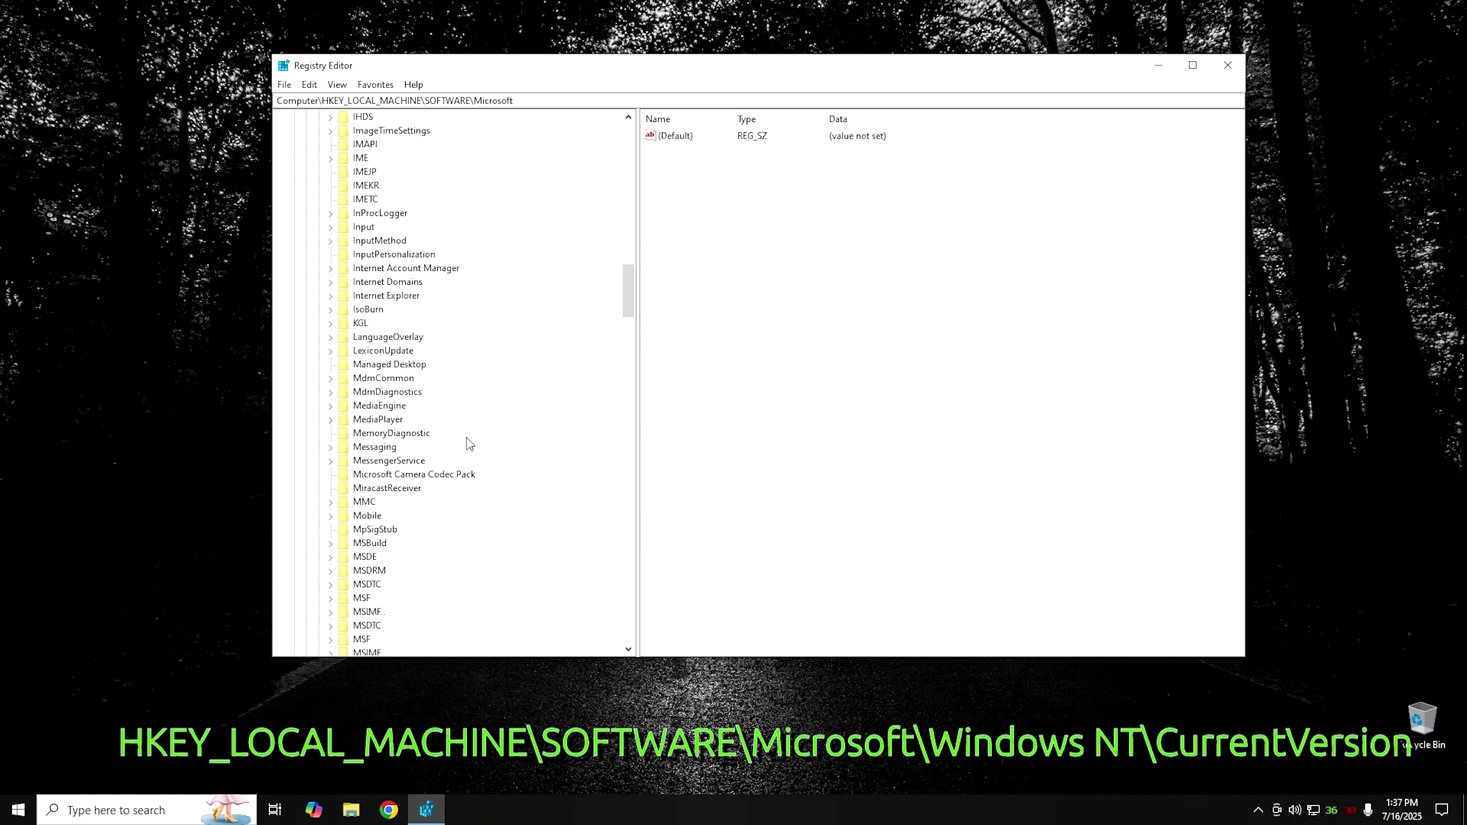
{"action": "scroll", "coordinate": [469, 443], "scroll_direction": "down", "scroll_amount": 20}
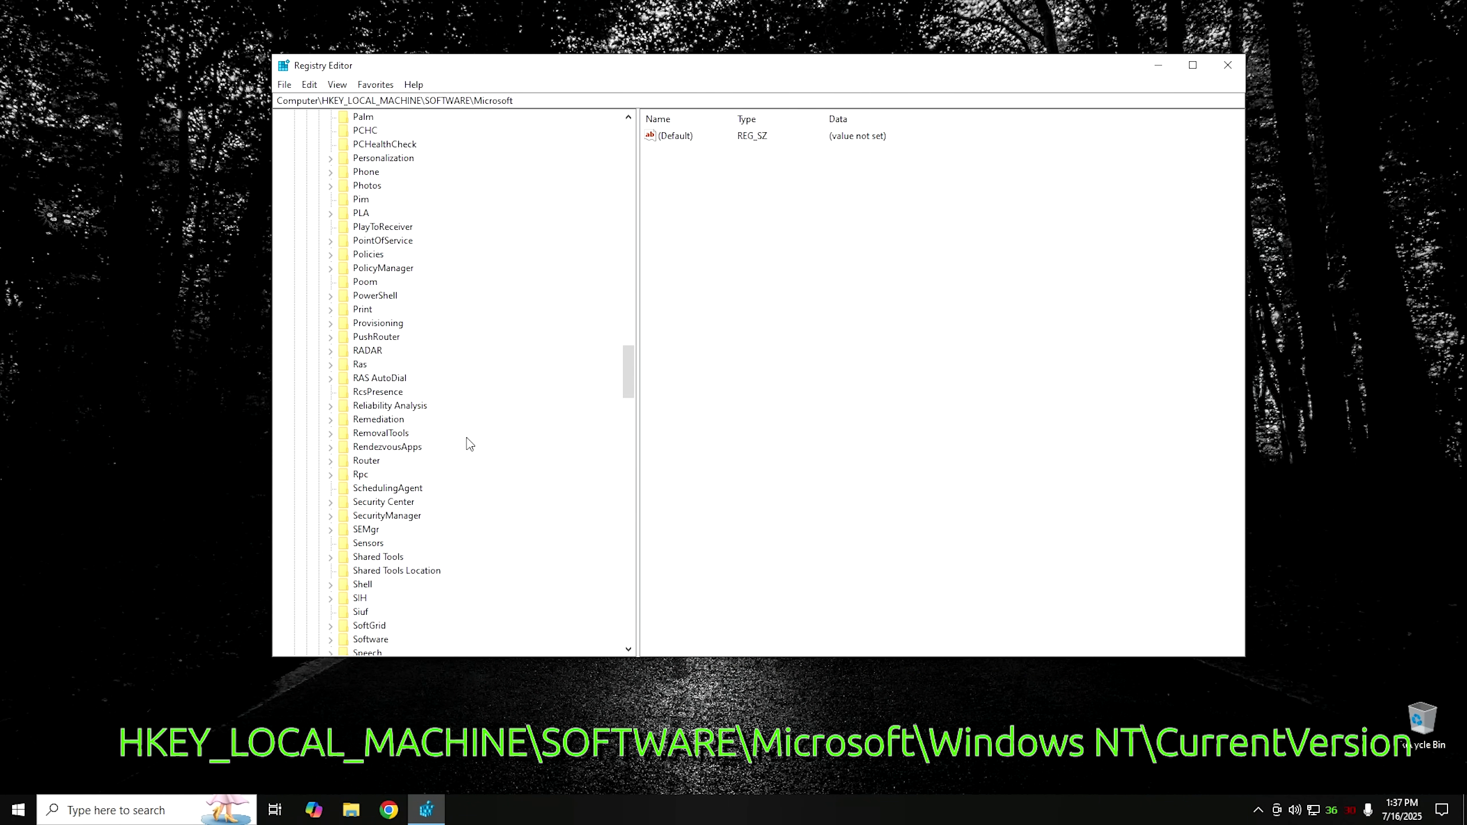
{"action": "scroll", "coordinate": [468, 443], "scroll_direction": "down", "scroll_amount": 20}
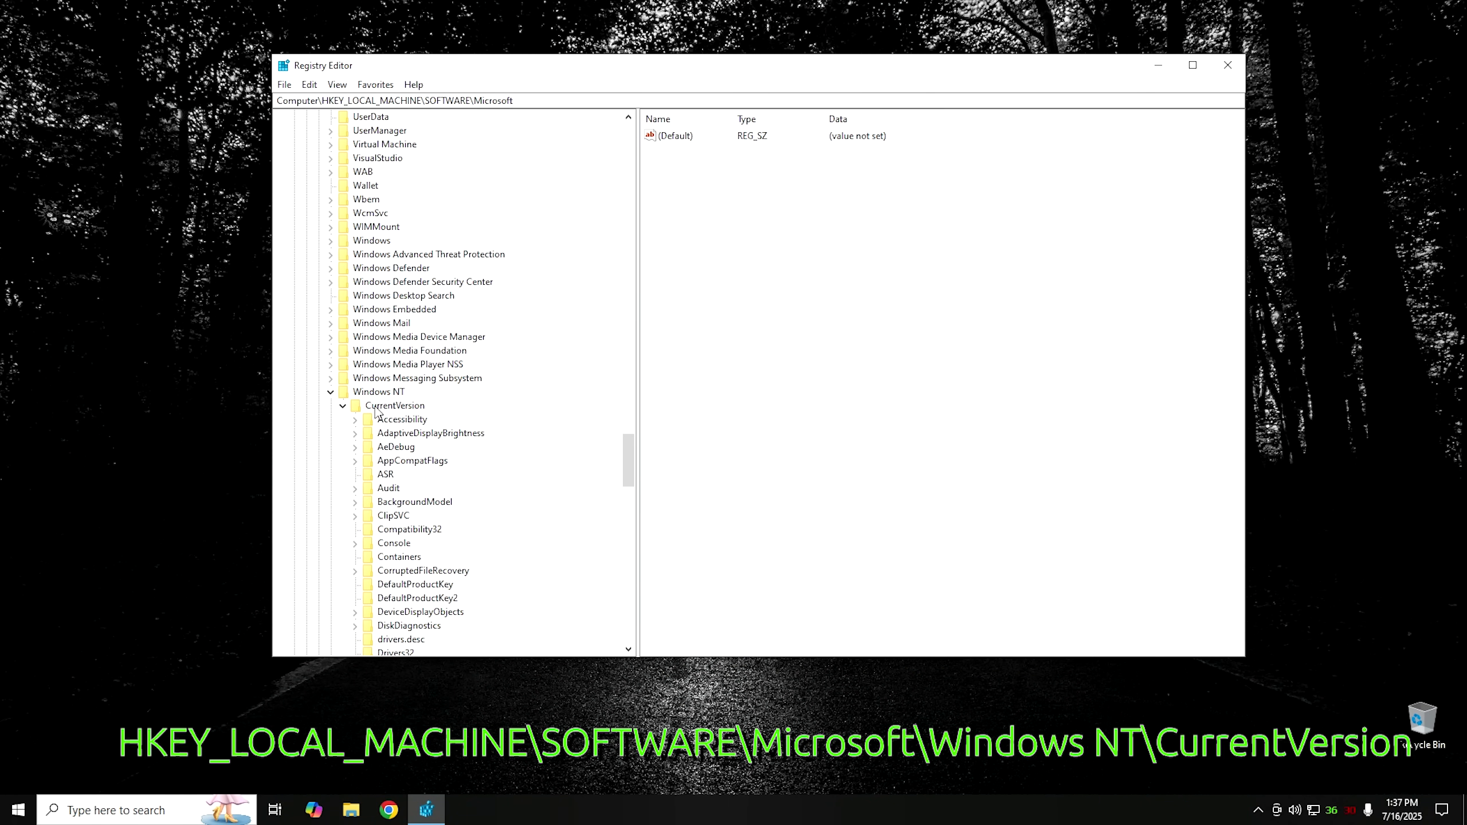
{"action": "left_click", "coordinate": [375, 395]}
{"action": "left_click", "coordinate": [394, 407]}
{"action": "scroll", "coordinate": [407, 419], "scroll_direction": "down", "scroll_amount": 5}
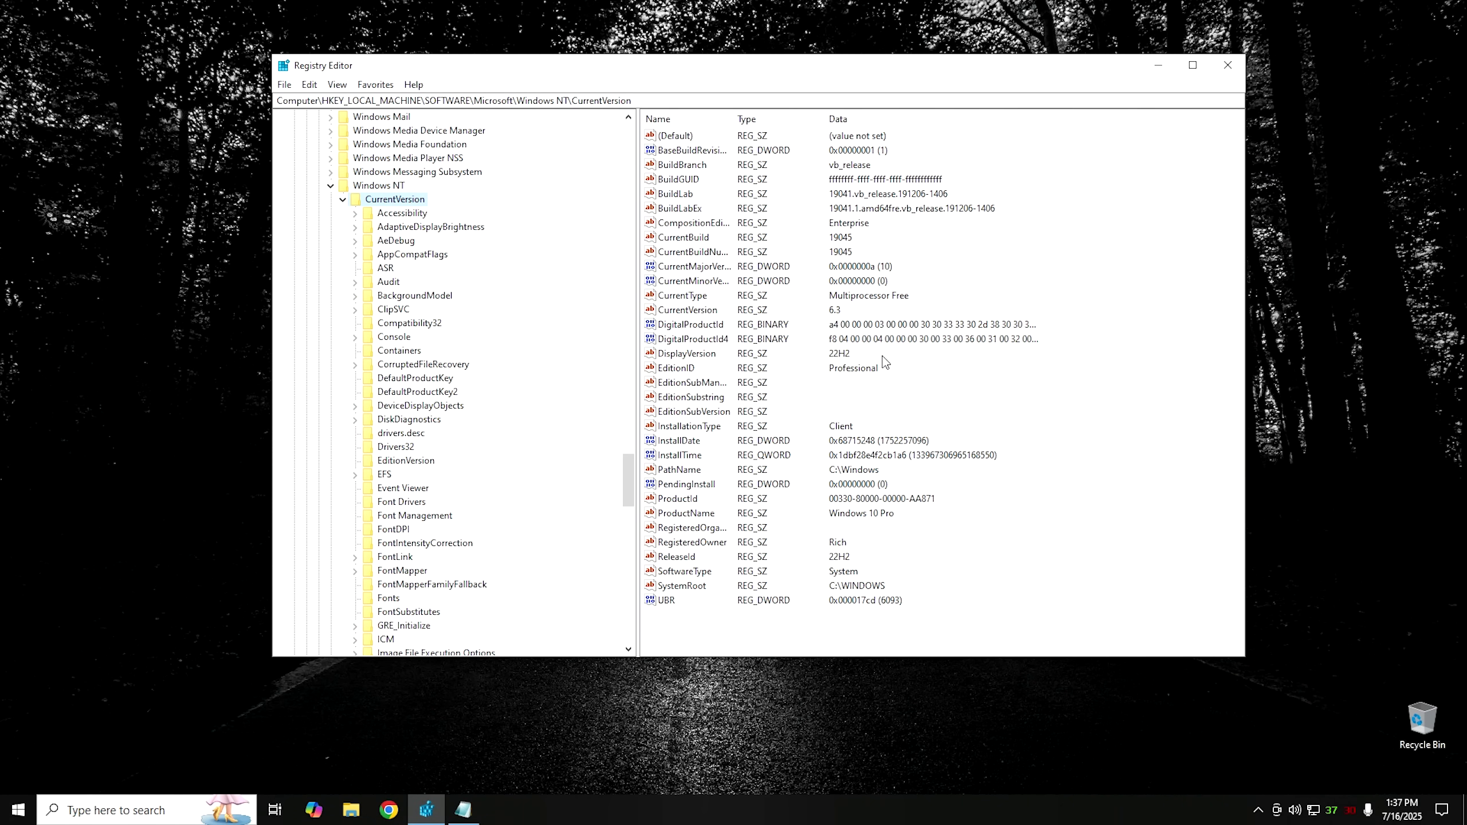
Paste EnterpriseS over Professional in the EditionID value data.
{"action": "left_click", "coordinate": [677, 370]}
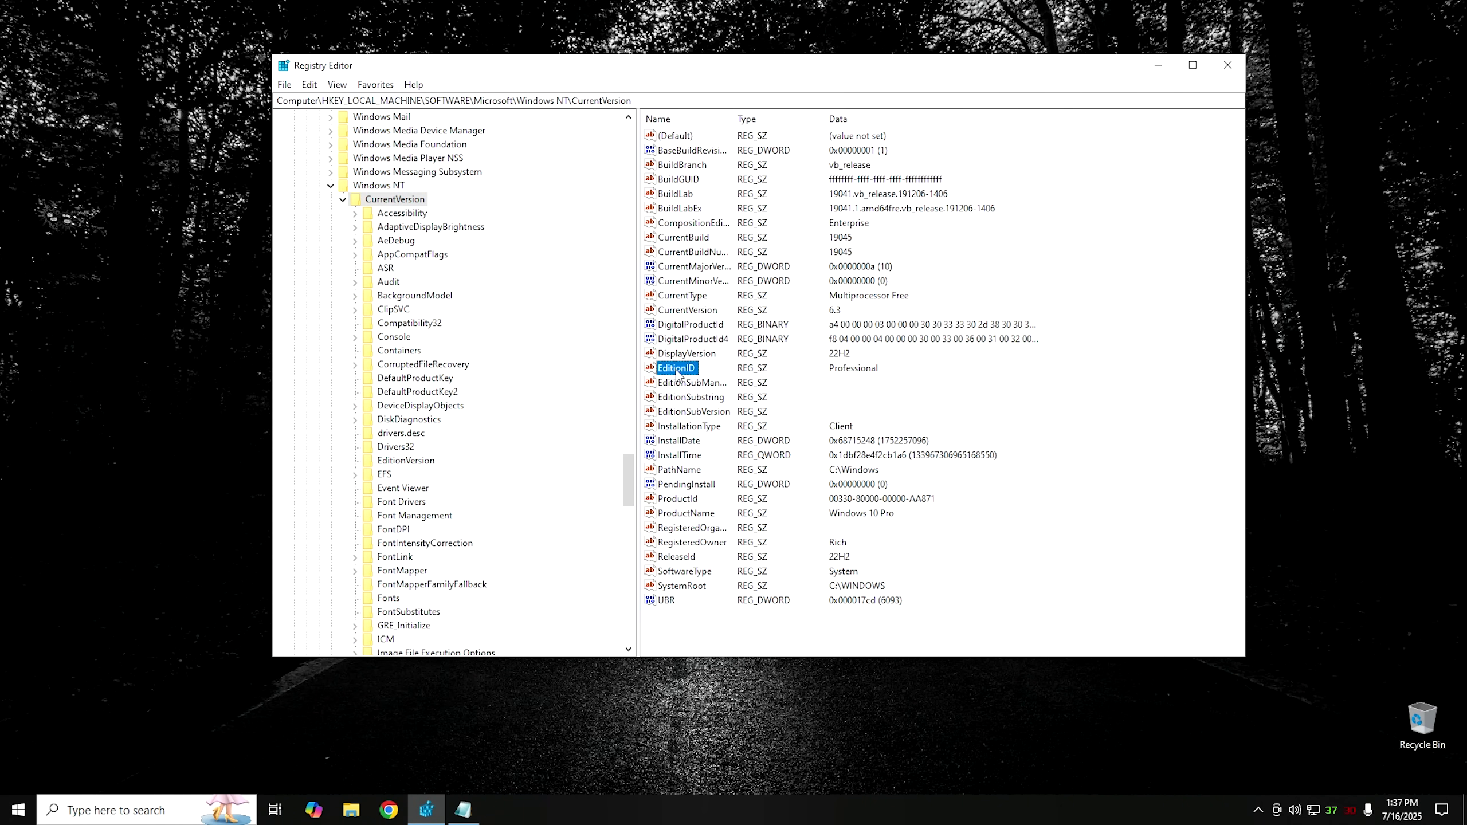
{"action": "left_click", "coordinate": [676, 369], "text": "ctrl"}
{"action": "double_click", "coordinate": [677, 371]}
{"action": "right_click", "coordinate": [349, 213]}
{"action": "left_click", "coordinate": [379, 279]}
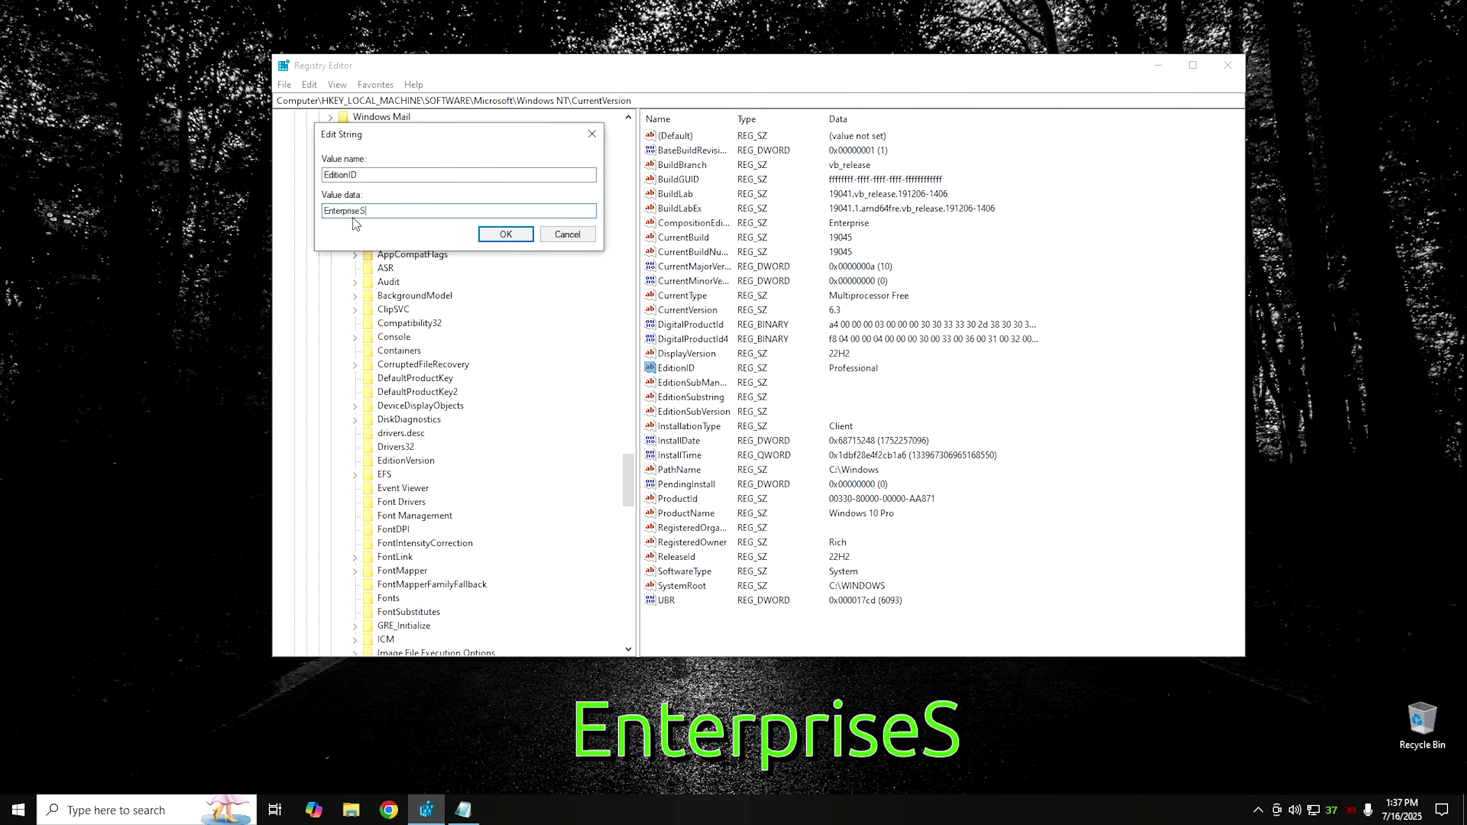
{"action": "left_click", "coordinate": [507, 234]}
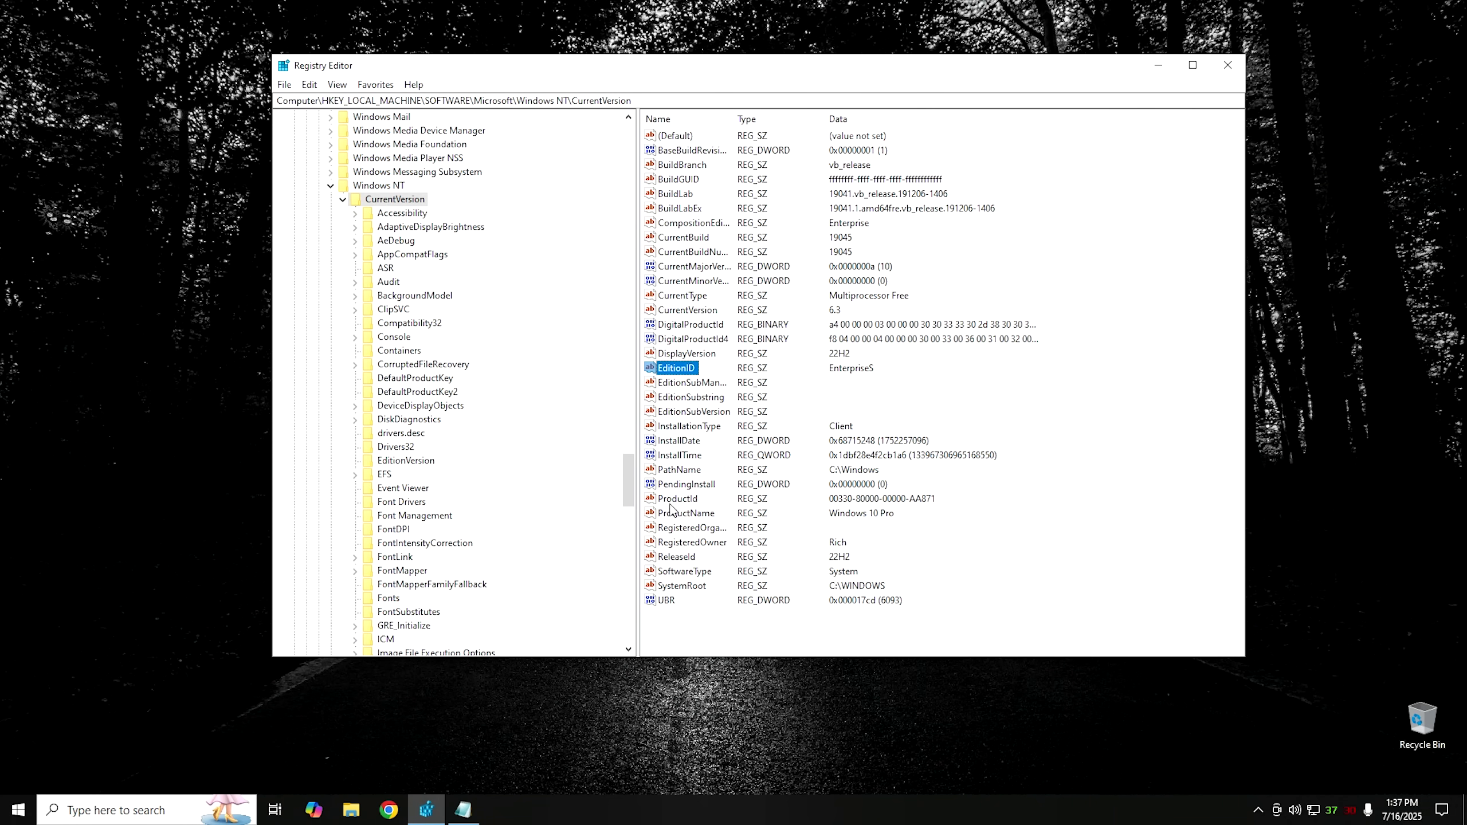
{"action": "left_click", "coordinate": [675, 513]}
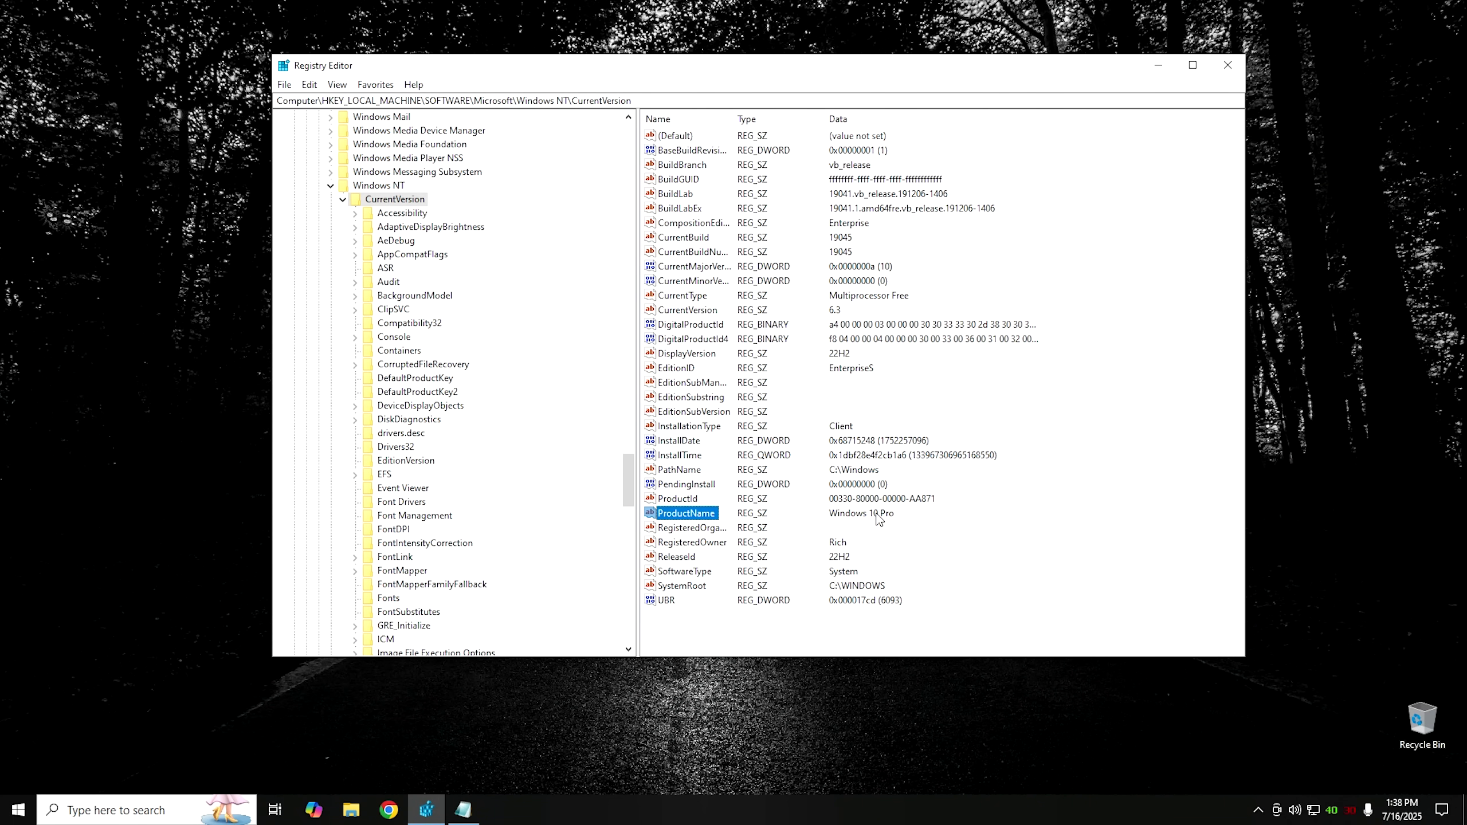
Paste 'Windows 10 Enterprise LTSC' into ProductName, replacing Windows 10 Pro.
{"action": "double_click", "coordinate": [685, 514]}
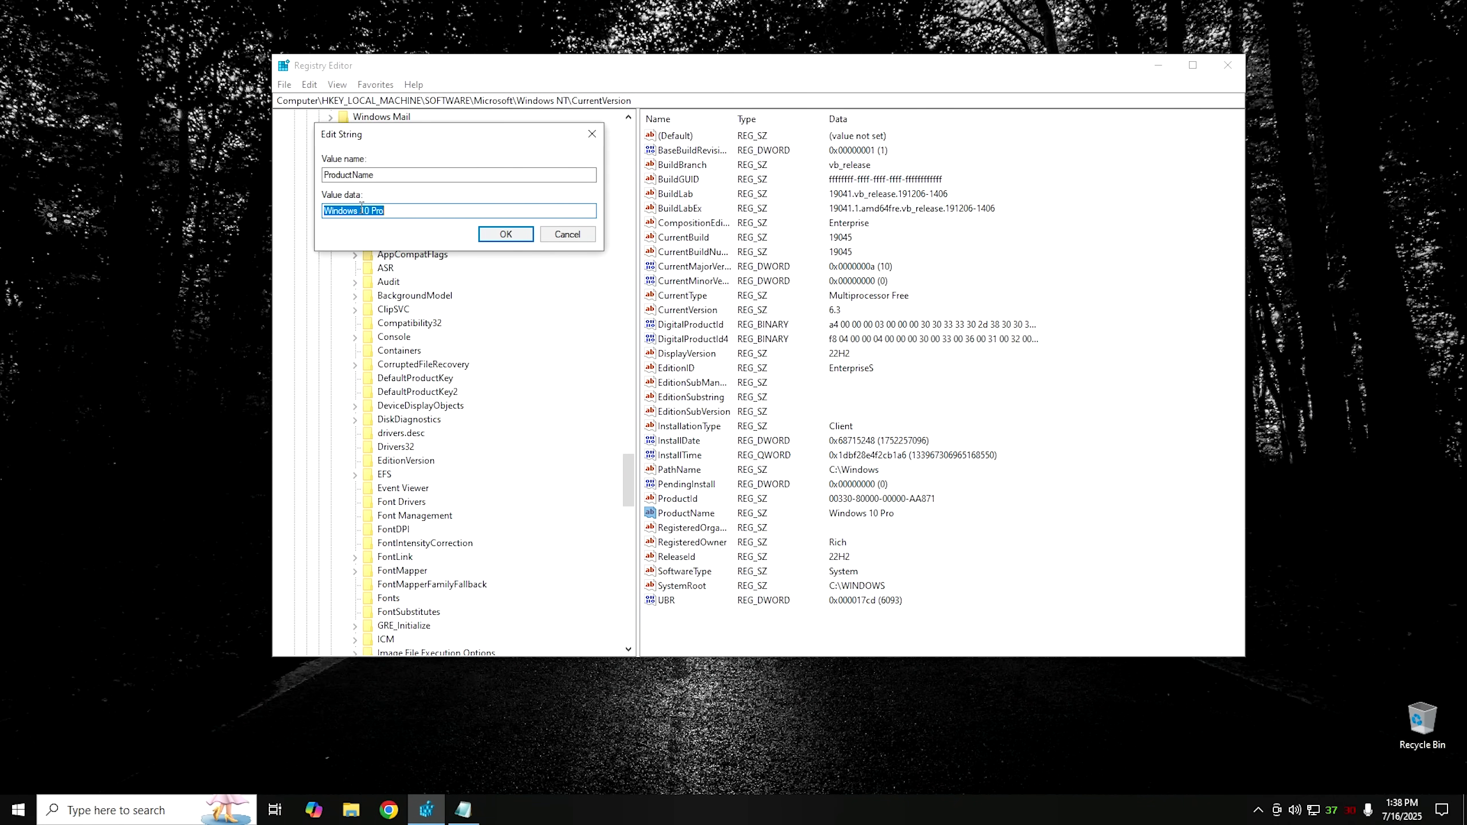
{"action": "right_click", "coordinate": [361, 208]}
{"action": "left_click", "coordinate": [395, 263]}
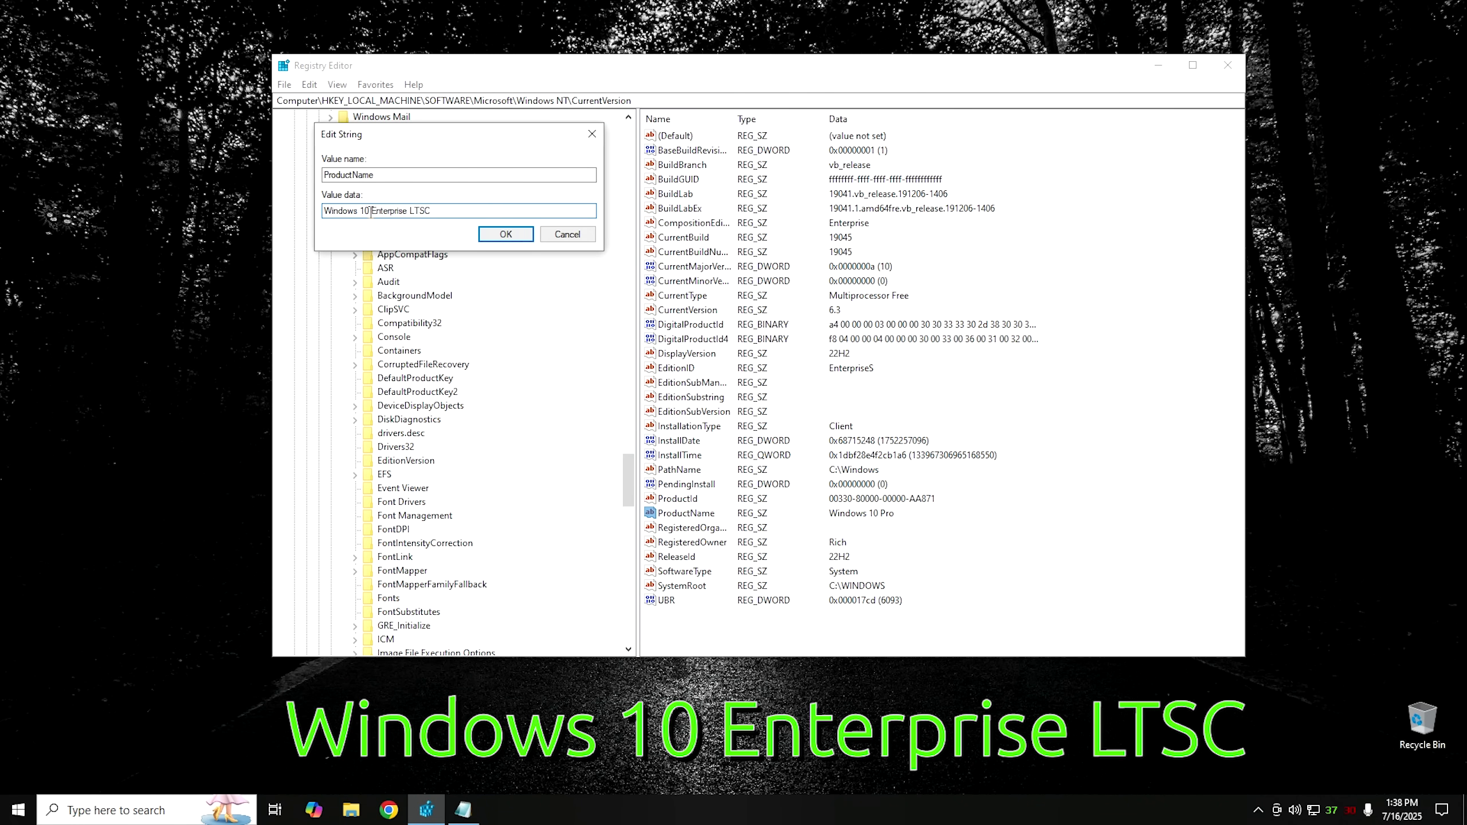
{"action": "left_click", "coordinate": [502, 235]}
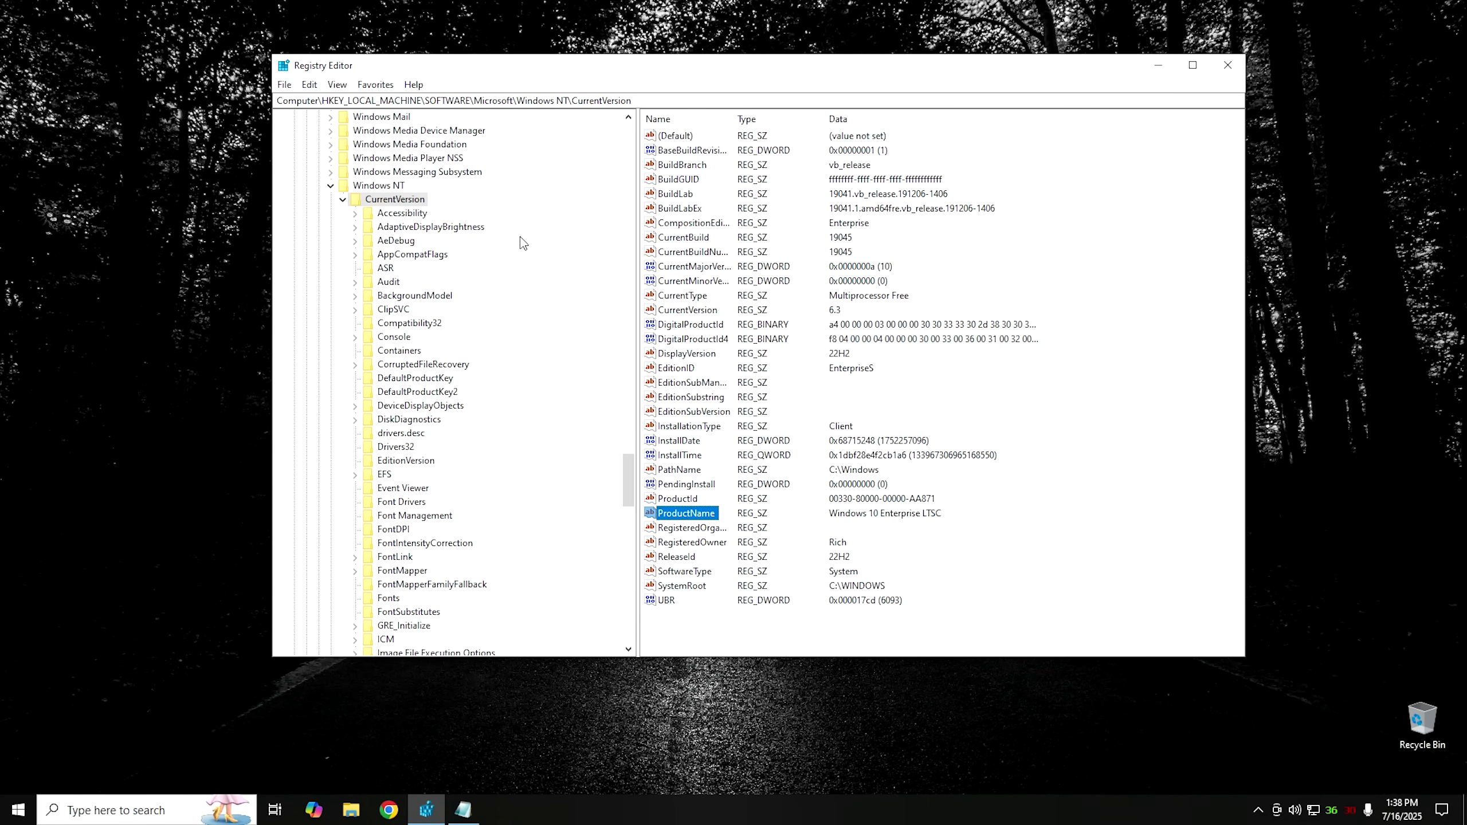
Set both ReleaseId and DisplayVersion to 21H2.
{"action": "left_click", "coordinate": [682, 559]}
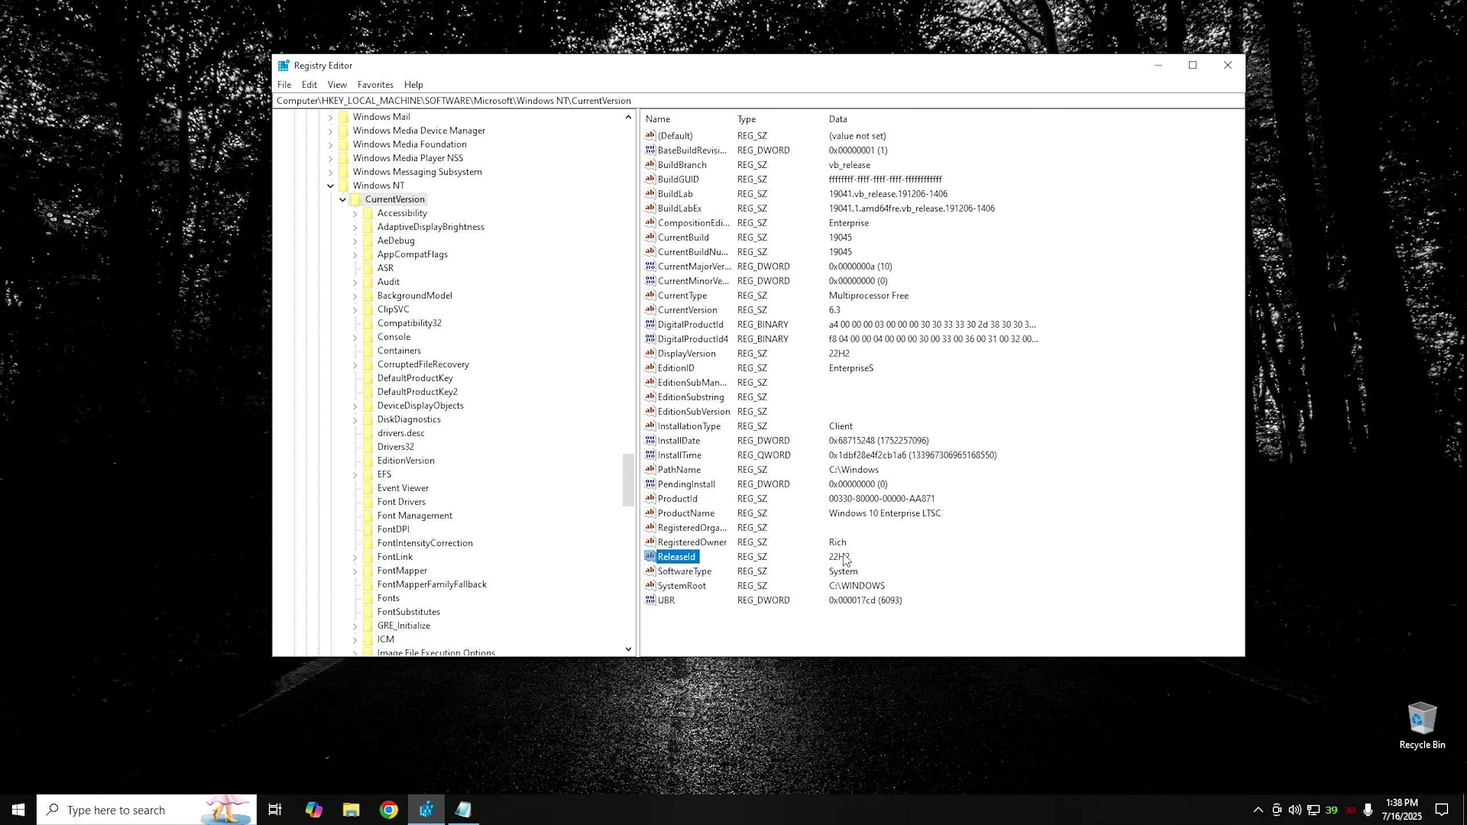
{"action": "double_click", "coordinate": [681, 560]}
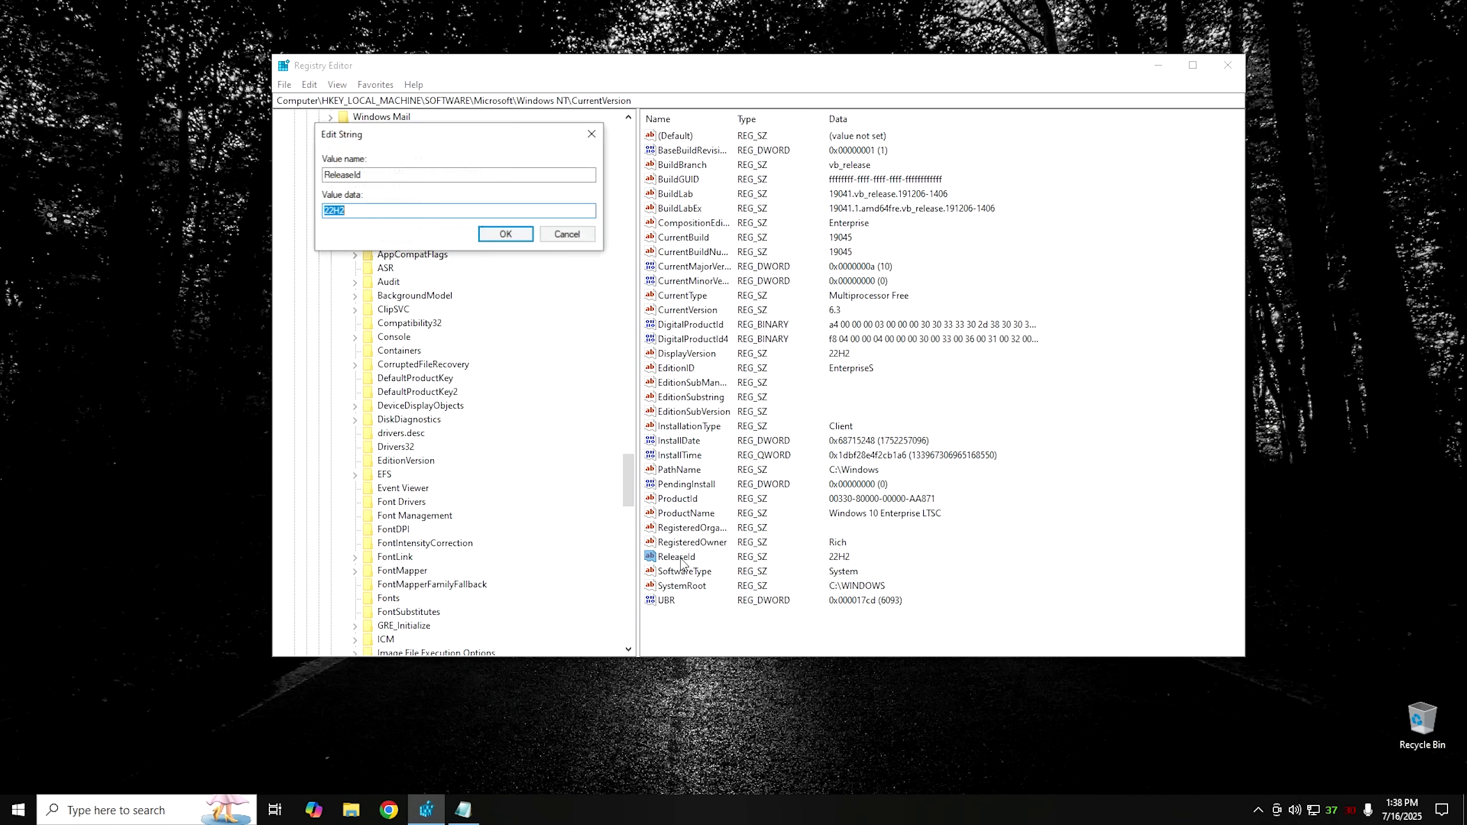
{"action": "type", "text": "21"}
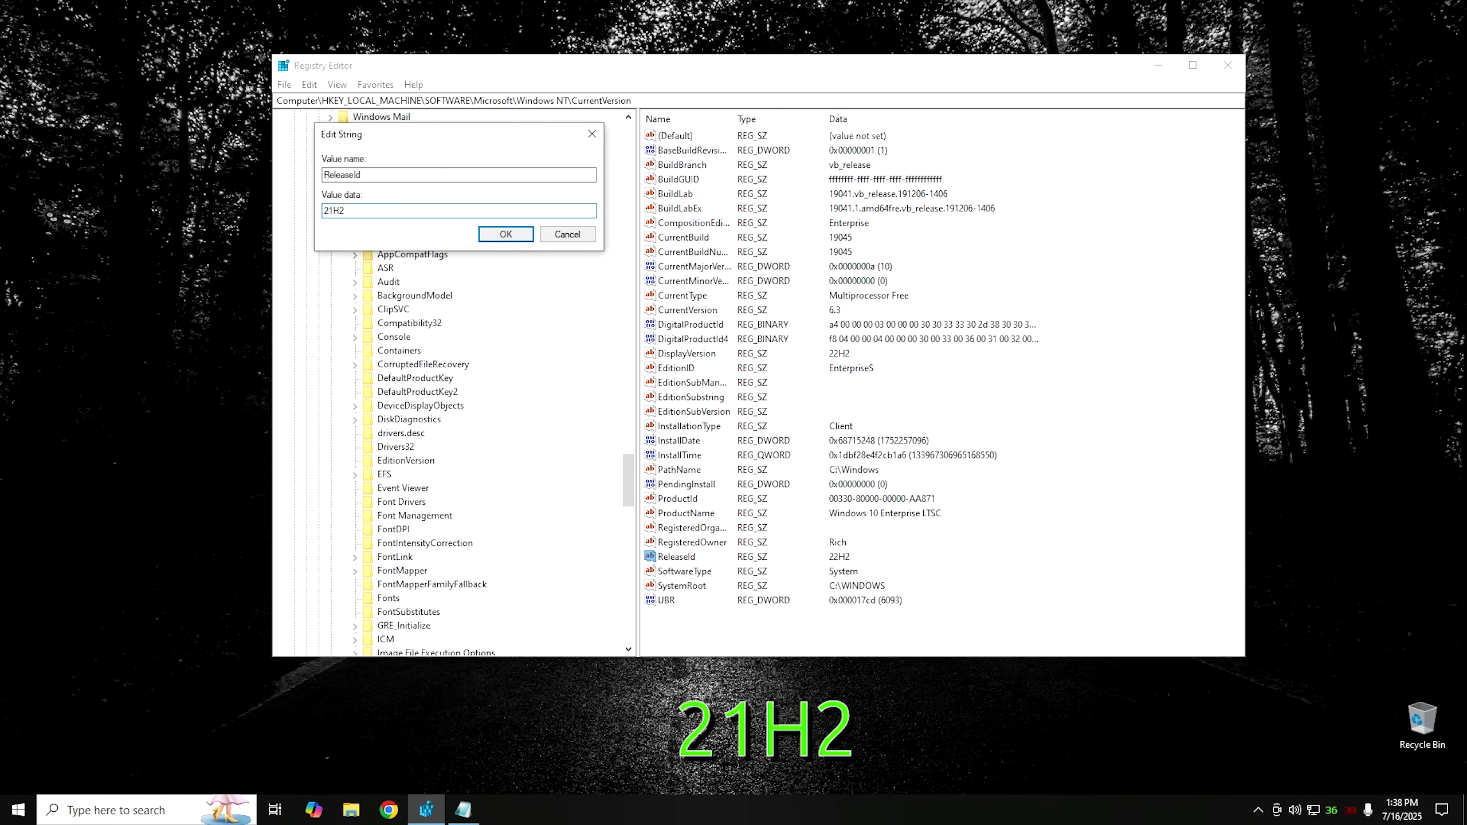
{"action": "left_click", "coordinate": [488, 238]}
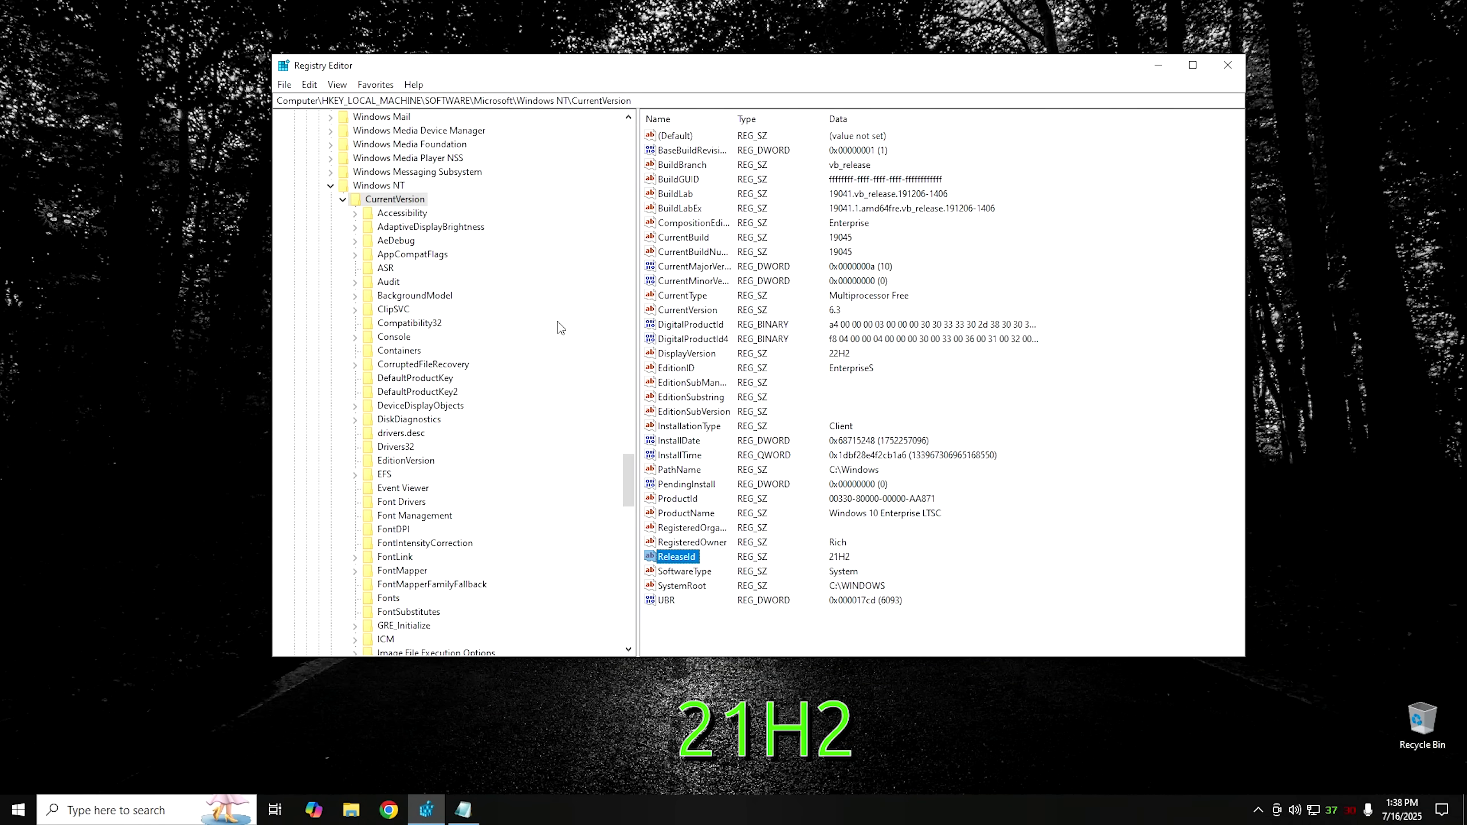
{"action": "left_click", "coordinate": [682, 358]}
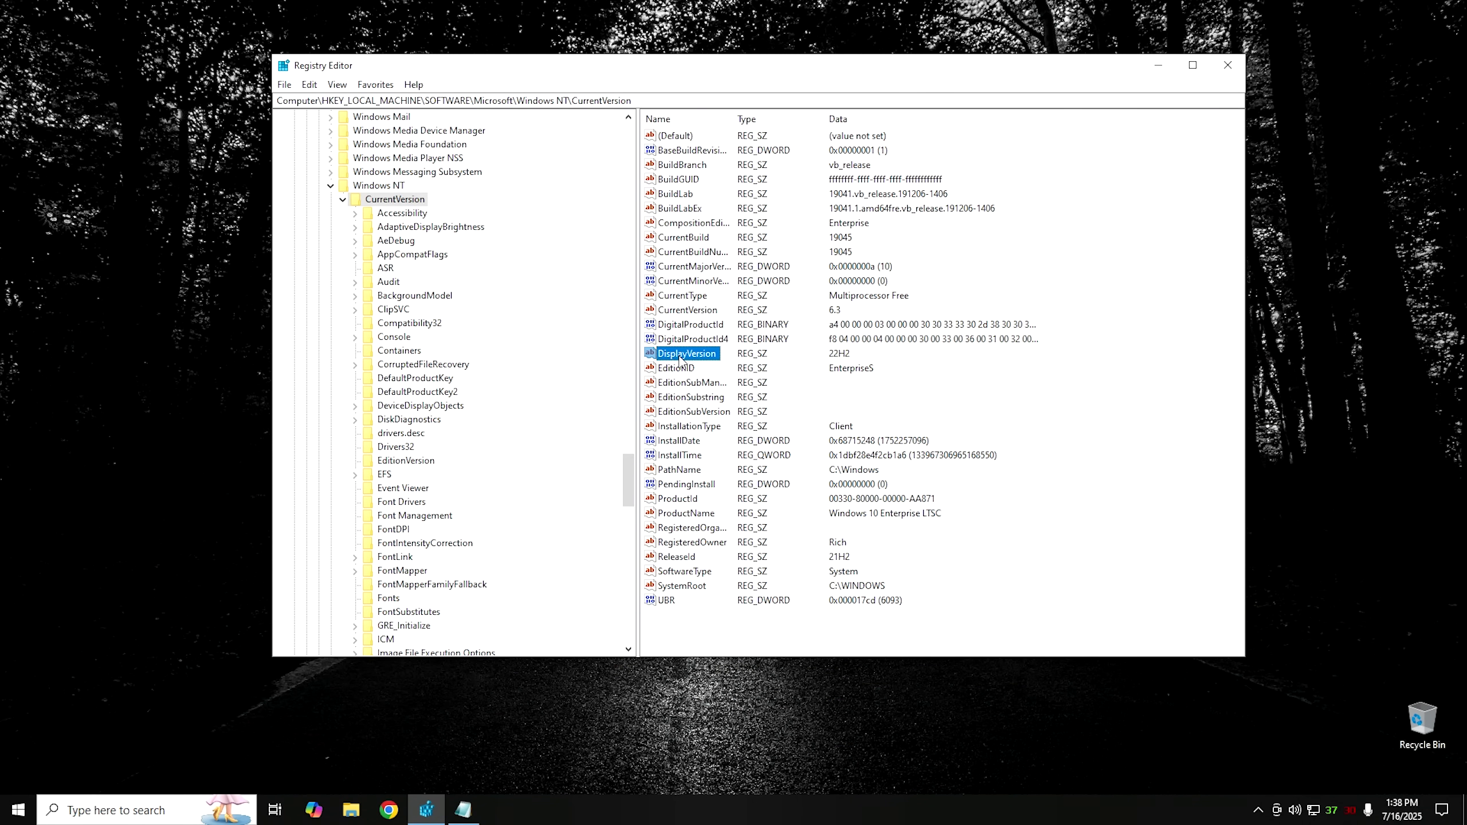
{"action": "double_click", "coordinate": [682, 353]}
{"action": "left_click", "coordinate": [331, 210]}
{"action": "key", "text": "BackSpace"}
{"action": "type", "text": "1H2"}
{"action": "left_click", "coordinate": [506, 234]}
Change CurrentBuild and CurrentBuildNumber from 19045 to 19044.
{"action": "left_click", "coordinate": [690, 239]}
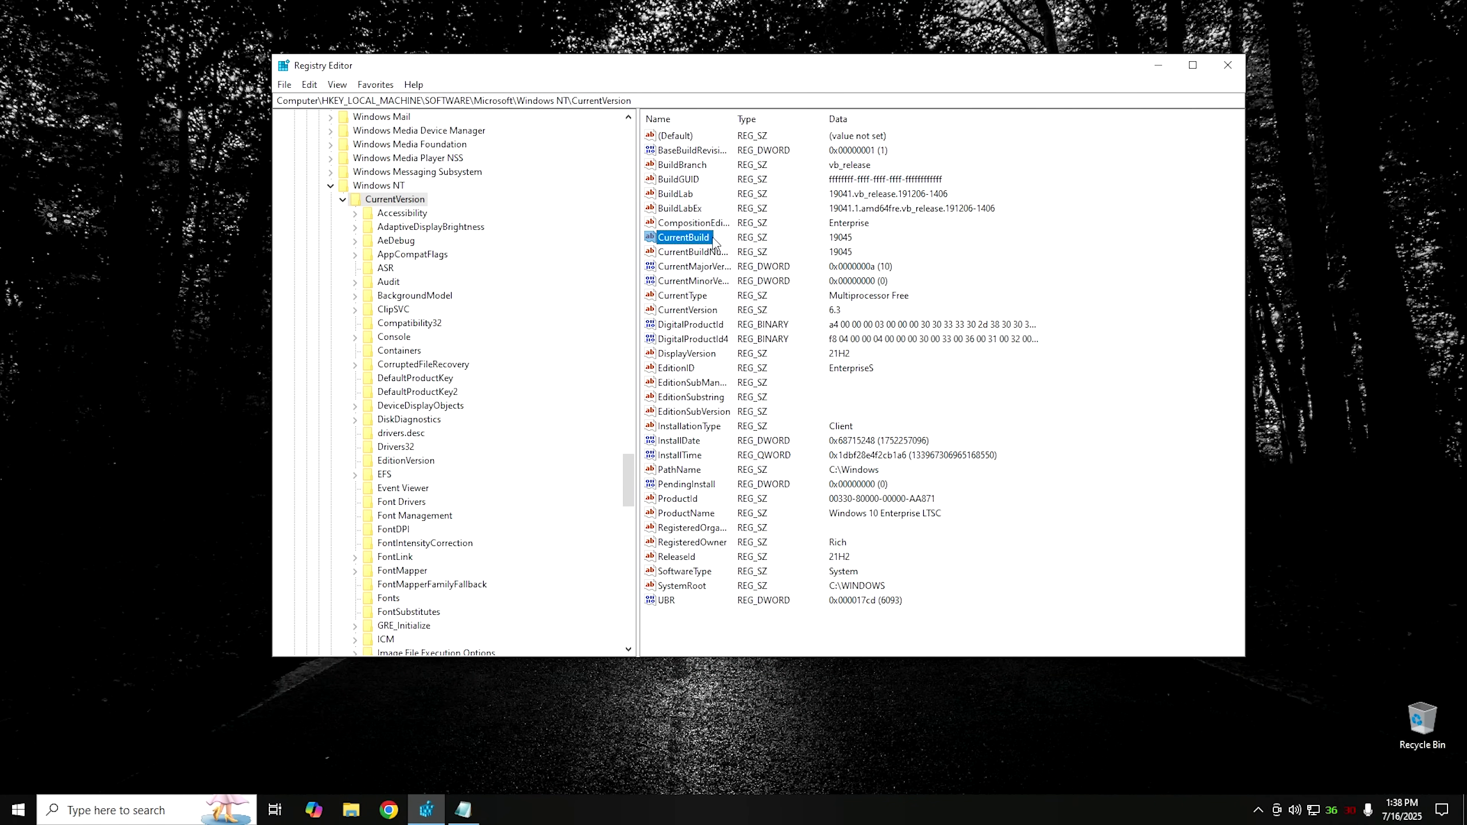
{"action": "left_click", "coordinate": [693, 253]}
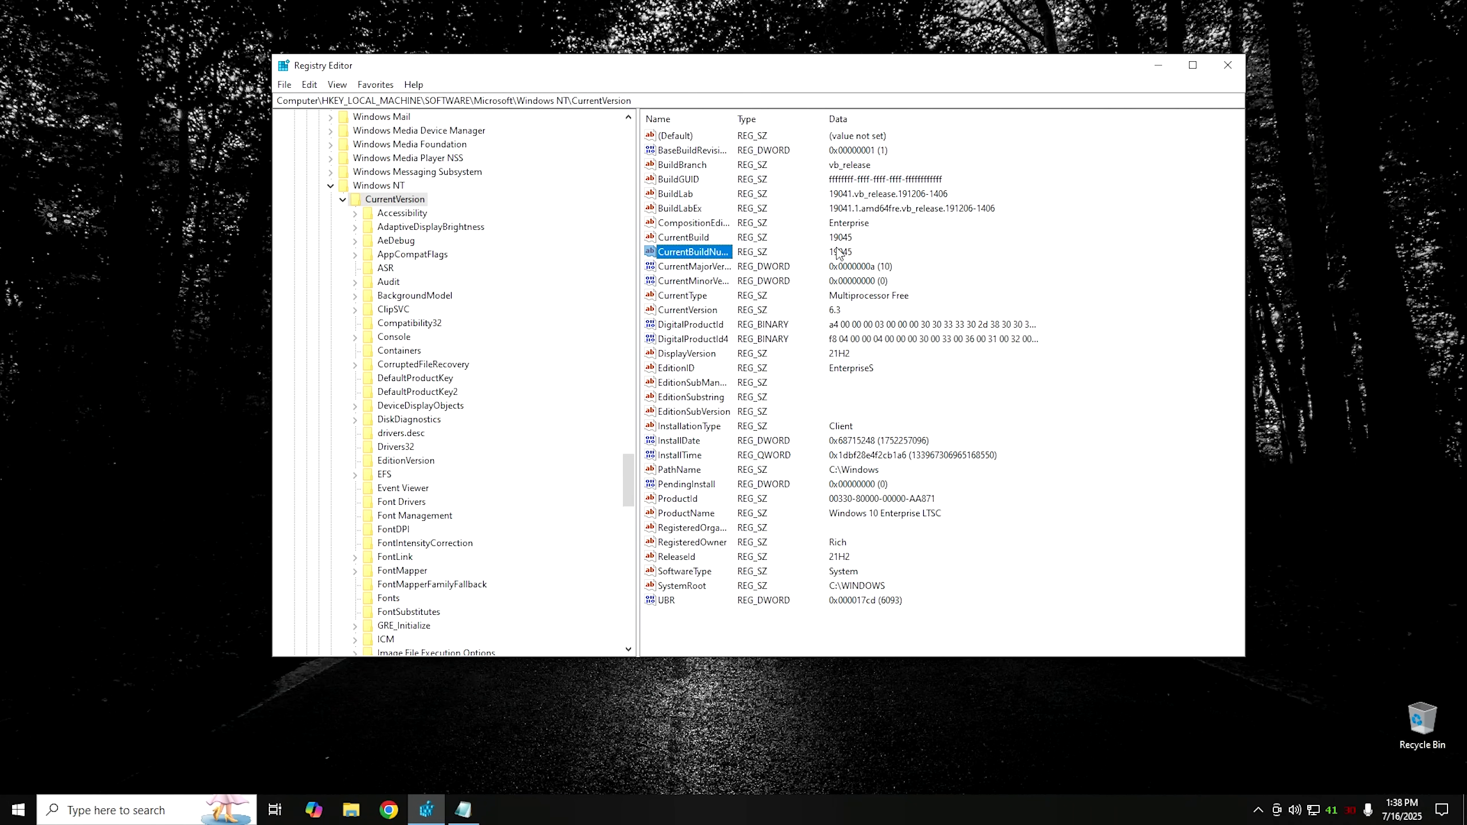
{"action": "left_click", "coordinate": [693, 238]}
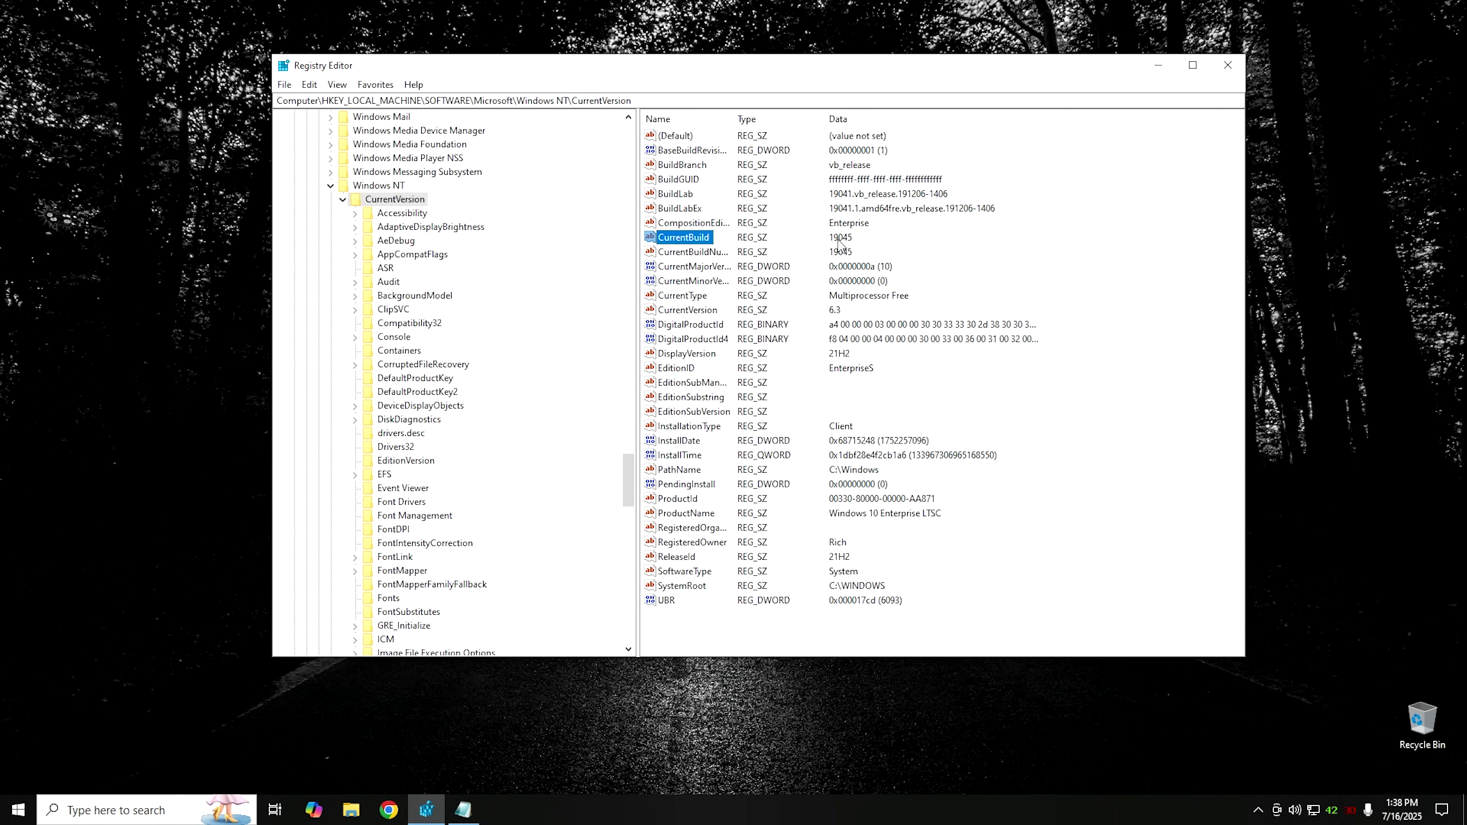
{"action": "double_click", "coordinate": [703, 239]}
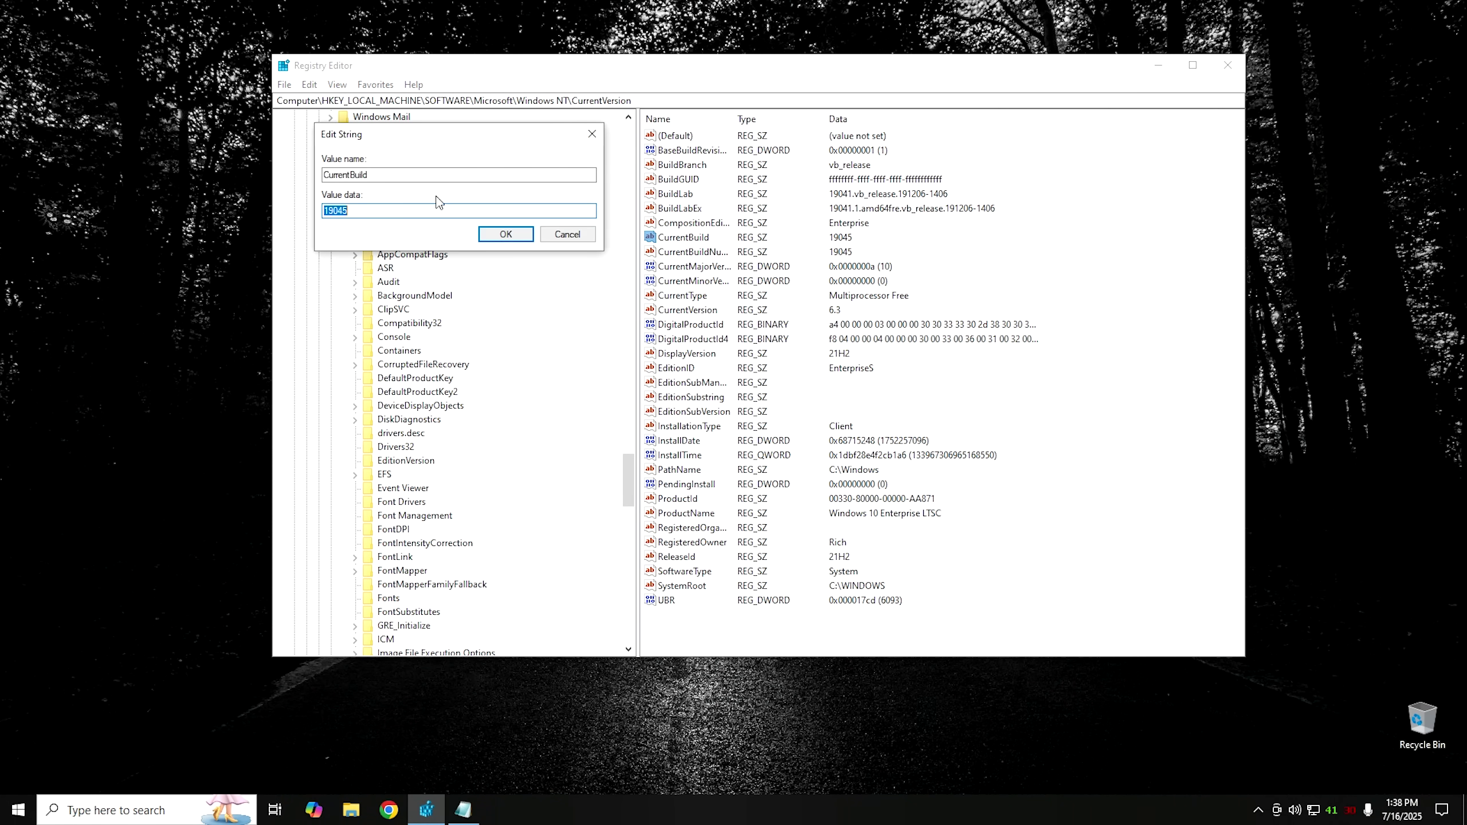
{"action": "left_click", "coordinate": [379, 213]}
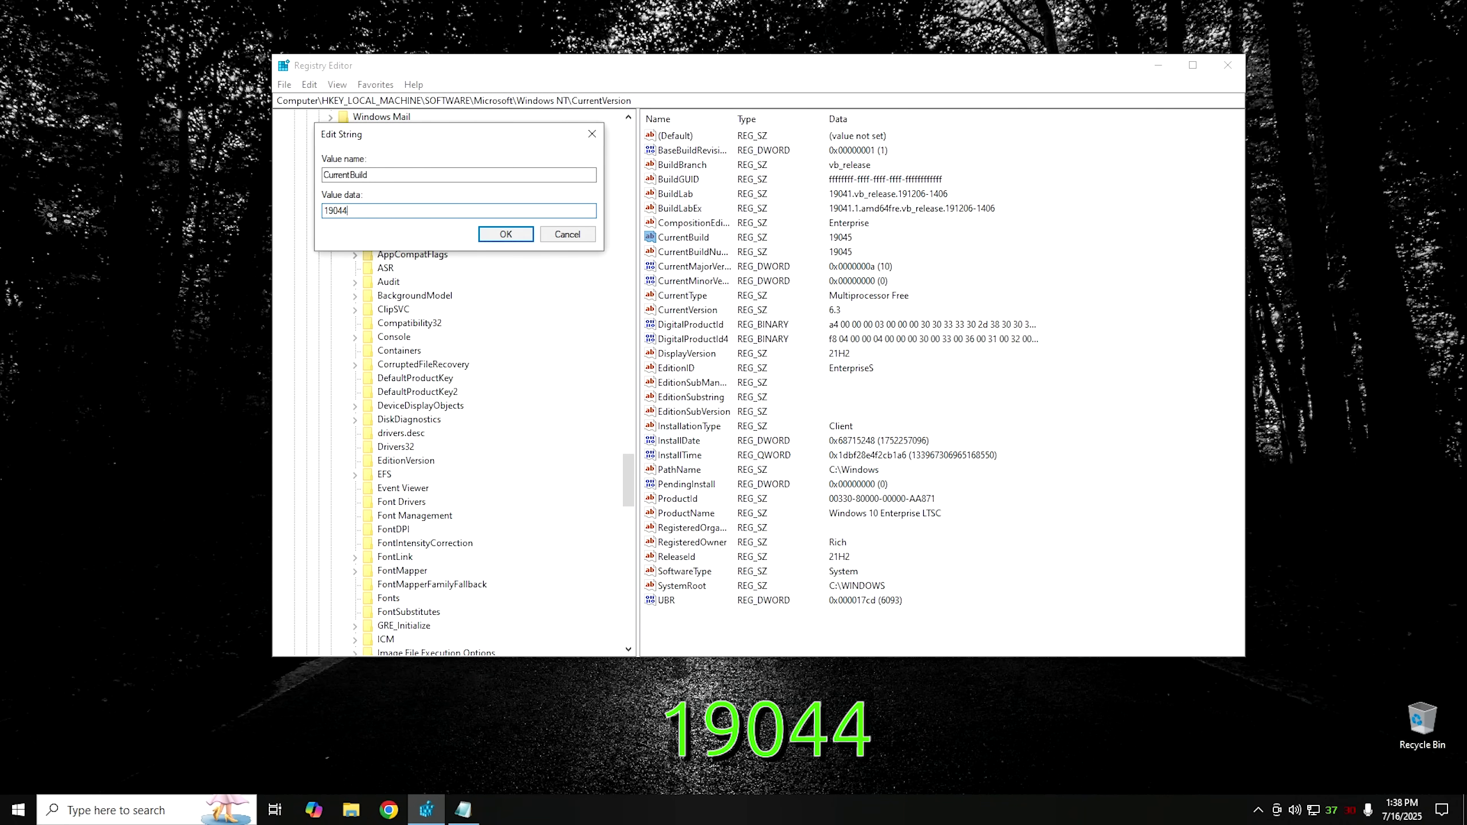
{"action": "left_click", "coordinate": [505, 234]}
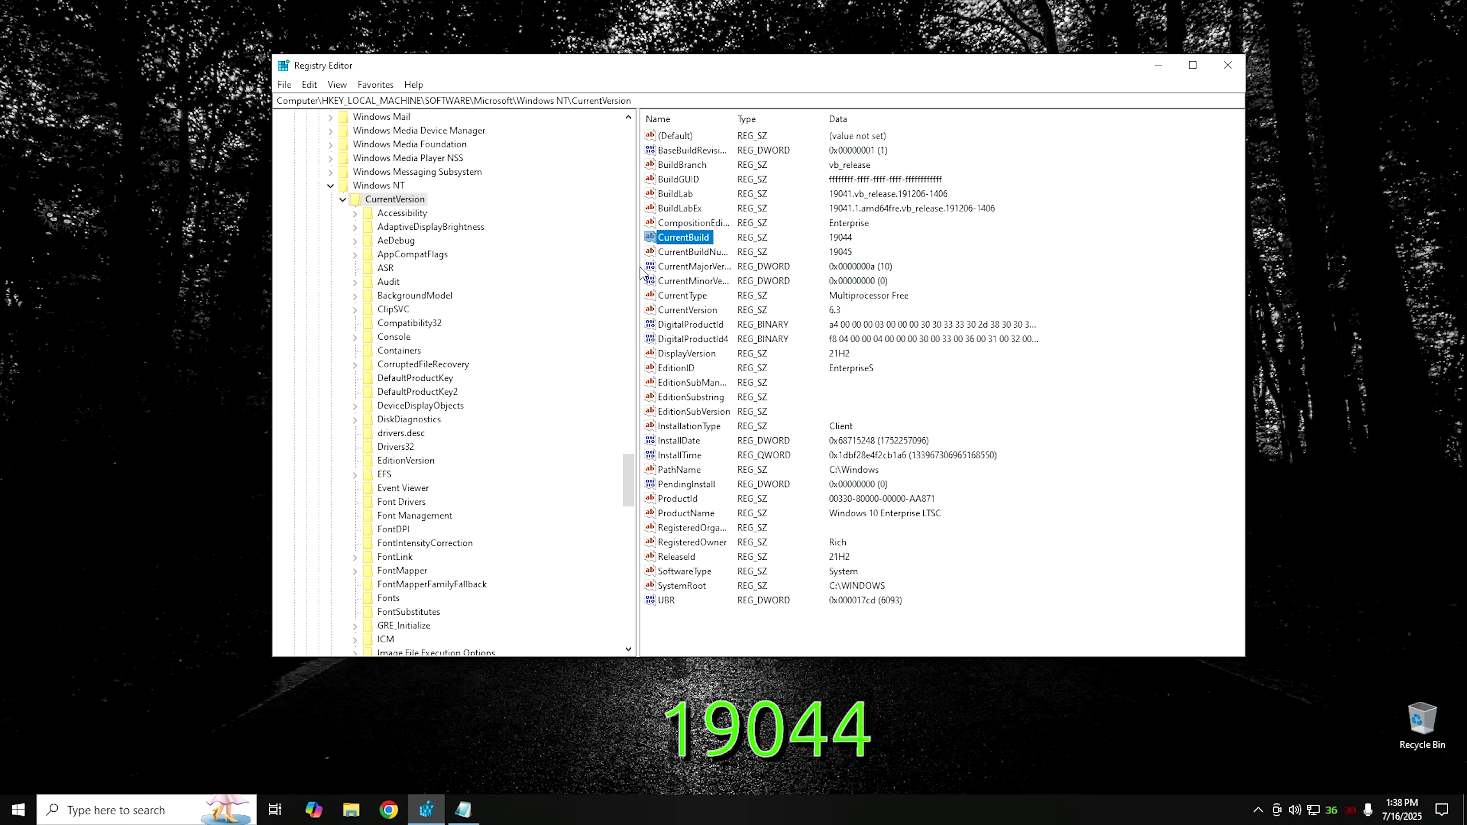
{"action": "double_click", "coordinate": [704, 253]}
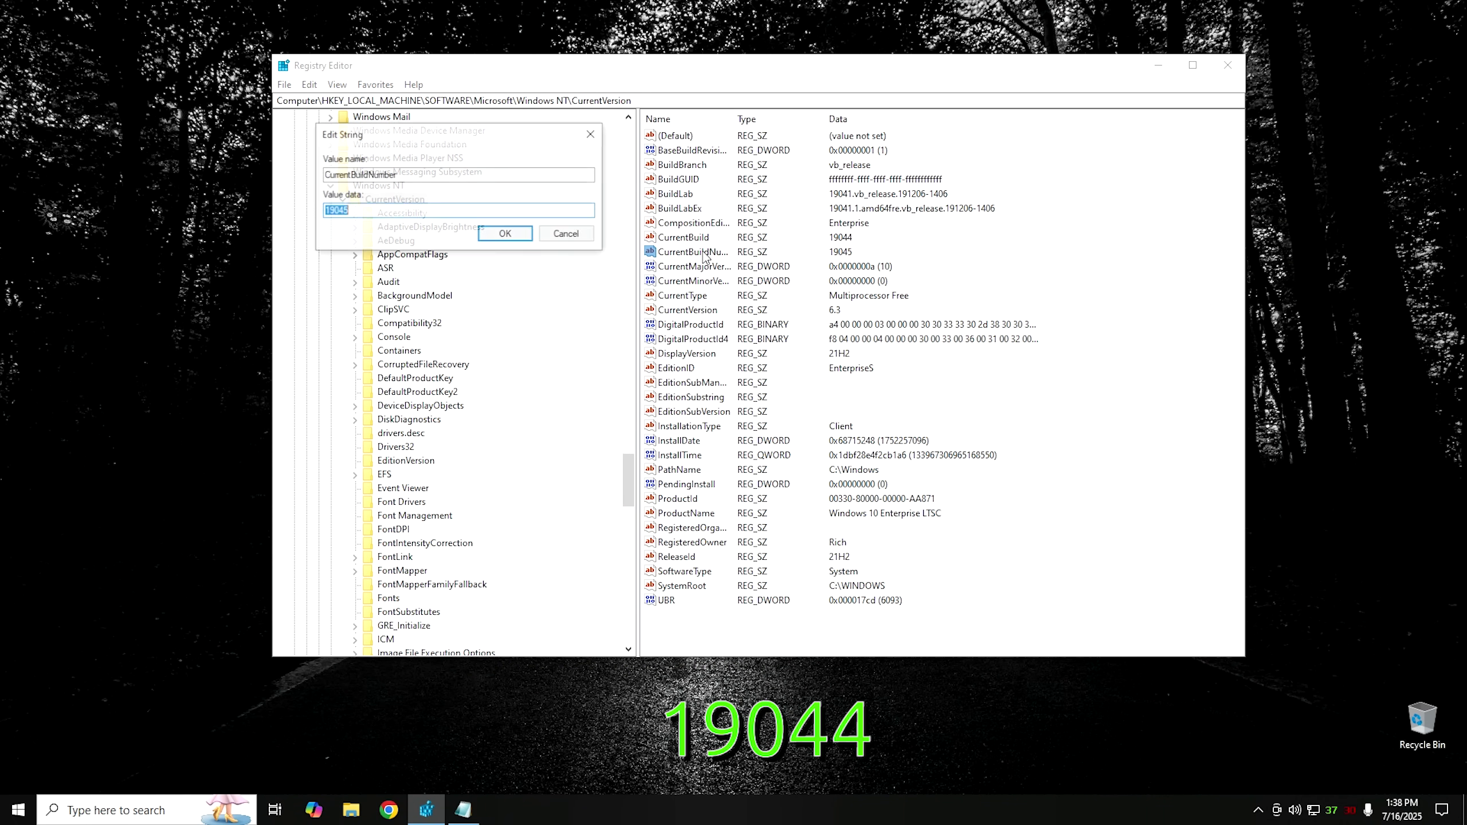
{"action": "left_click", "coordinate": [365, 210]}
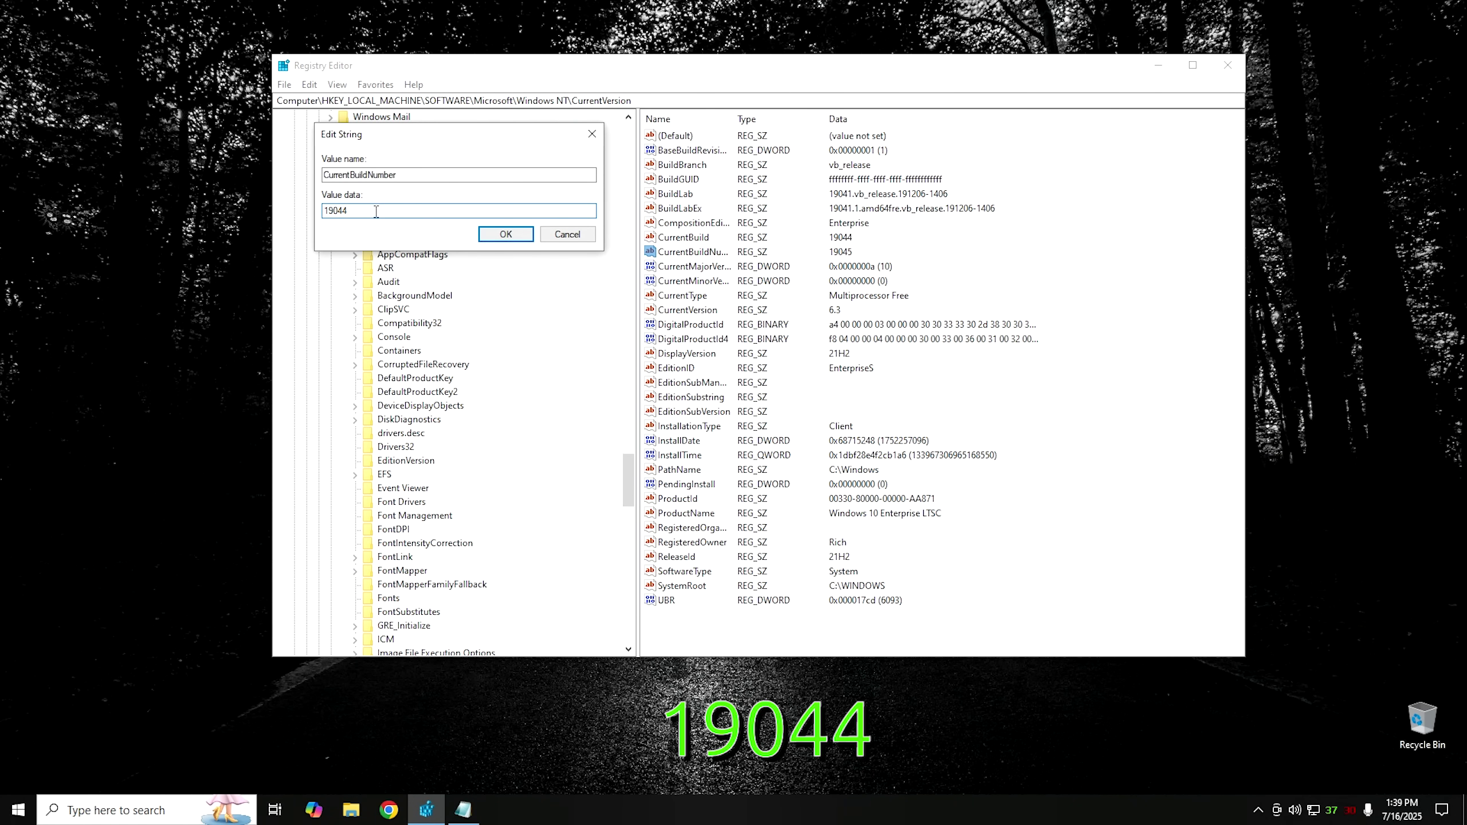
{"action": "left_click", "coordinate": [505, 234]}
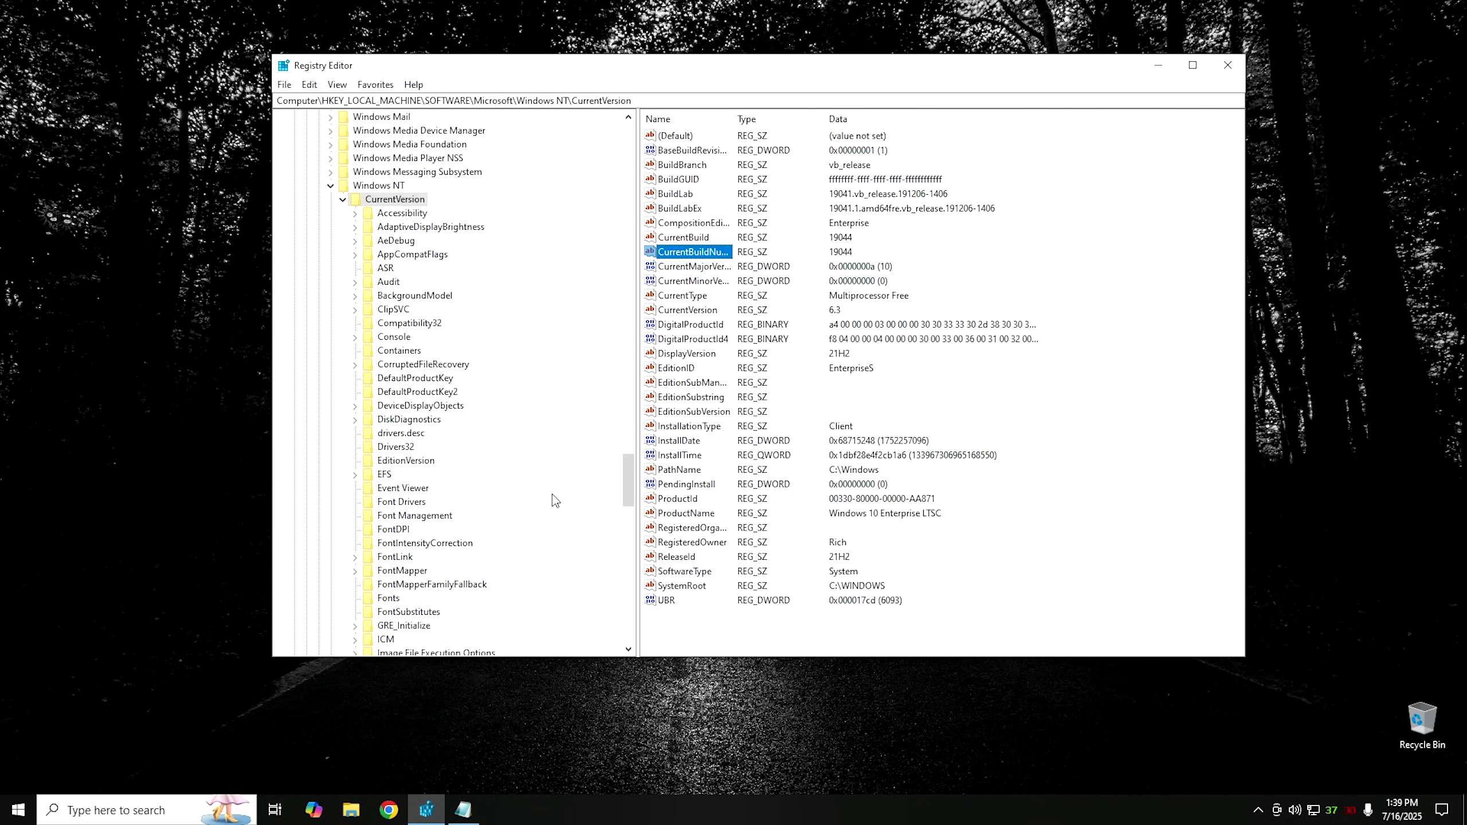
Close Registry Editor, mount the Enterprise LTSC 2021 ISO from Downloads, and run its setup.
{"action": "left_click", "coordinate": [1228, 65]}
{"action": "key", "text": "super+e"}
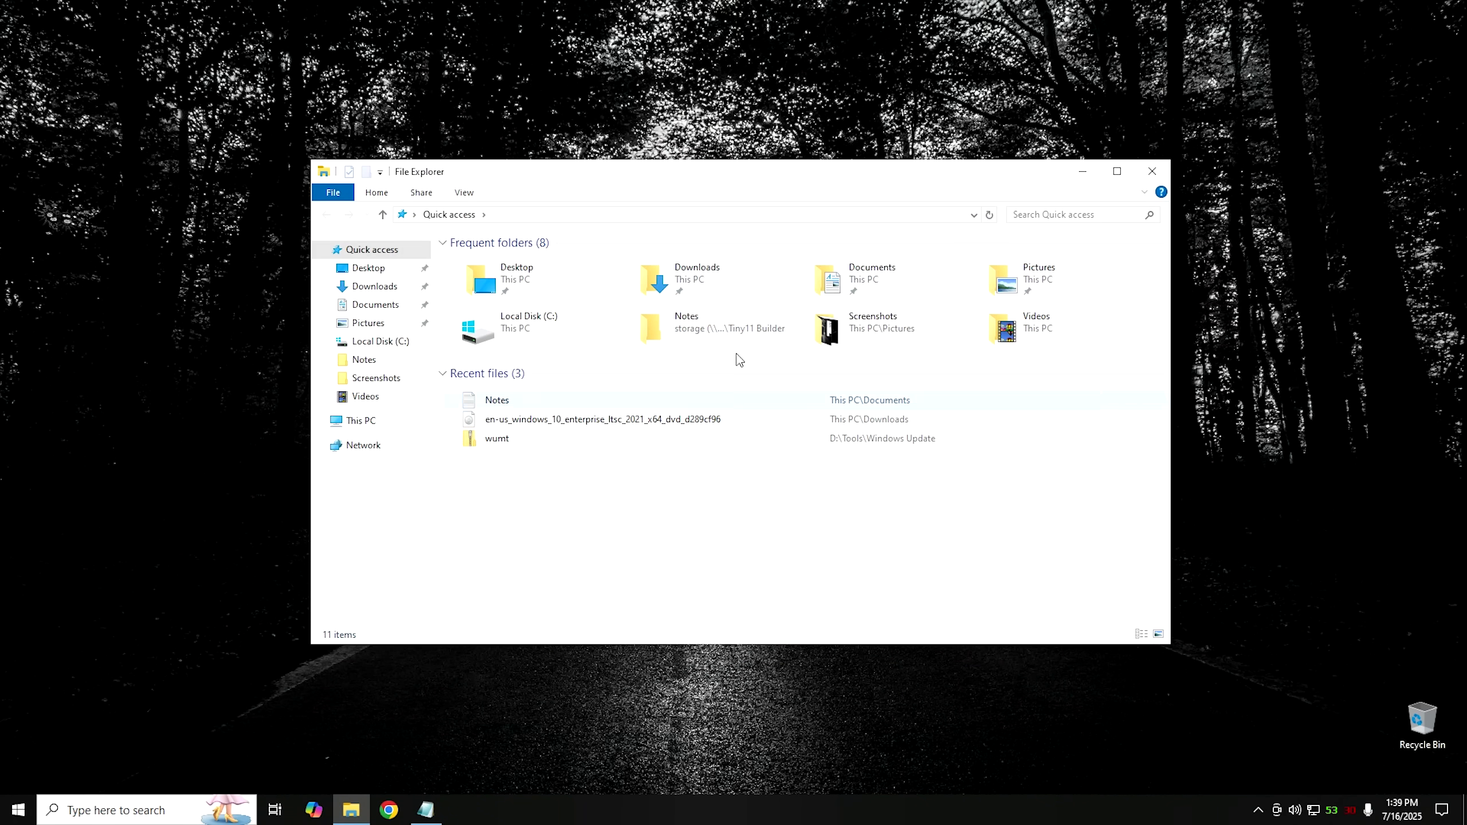
{"action": "double_click", "coordinate": [717, 288]}
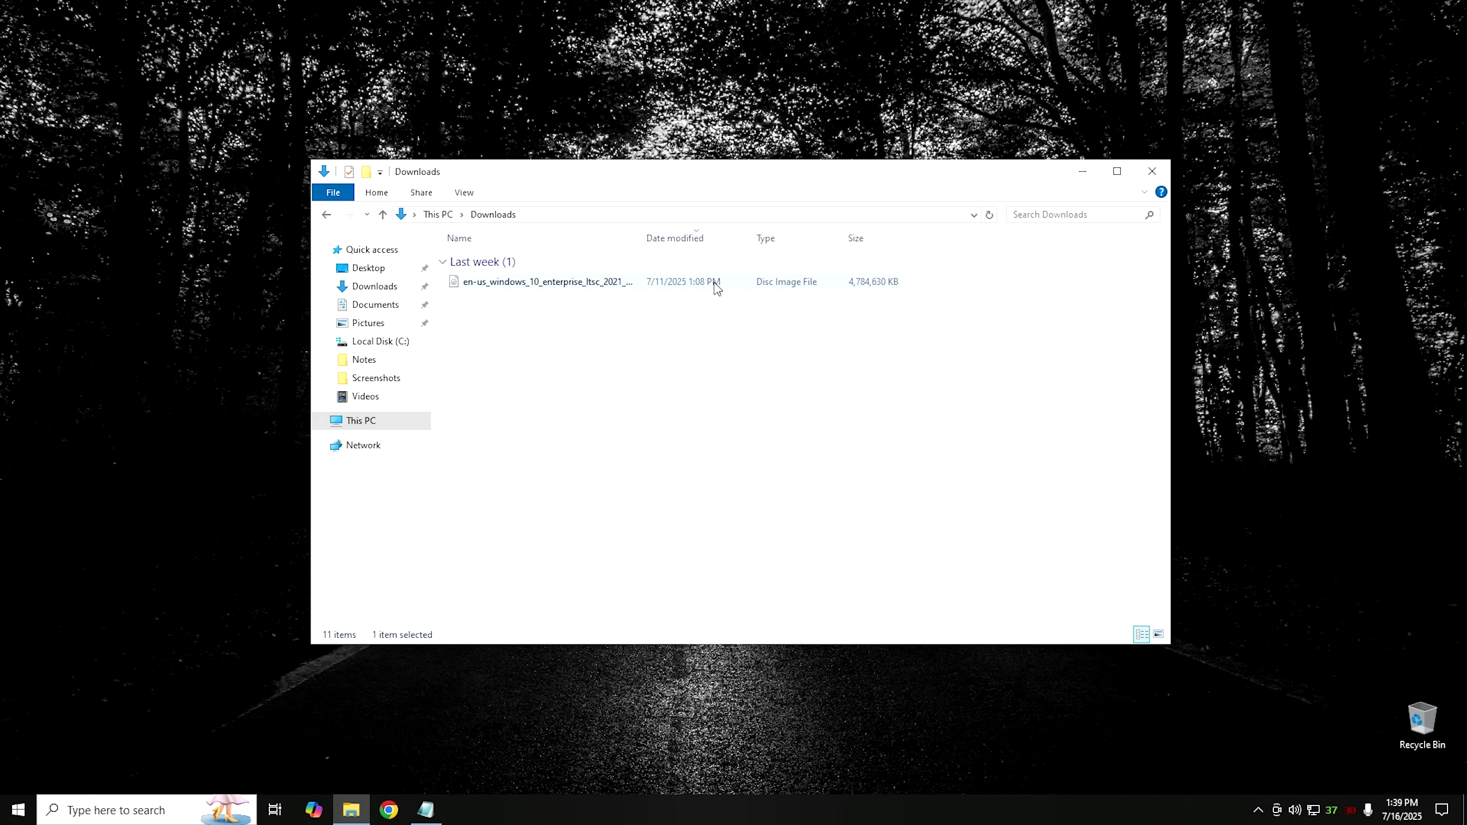
{"action": "double_click", "coordinate": [510, 286]}
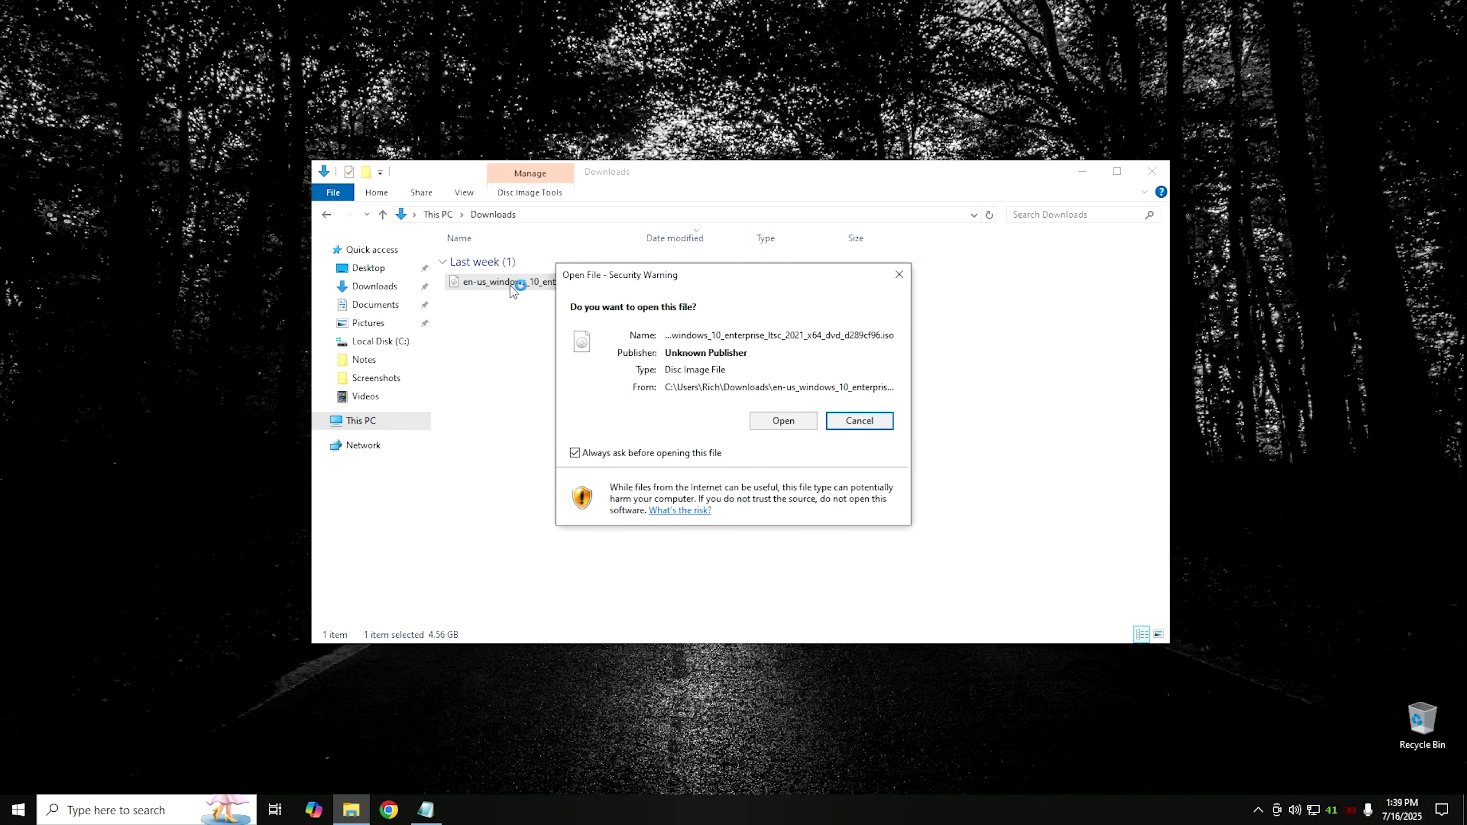
{"action": "left_click", "coordinate": [776, 421]}
{"action": "double_click", "coordinate": [478, 374]}
{"action": "left_click", "coordinate": [651, 533]}
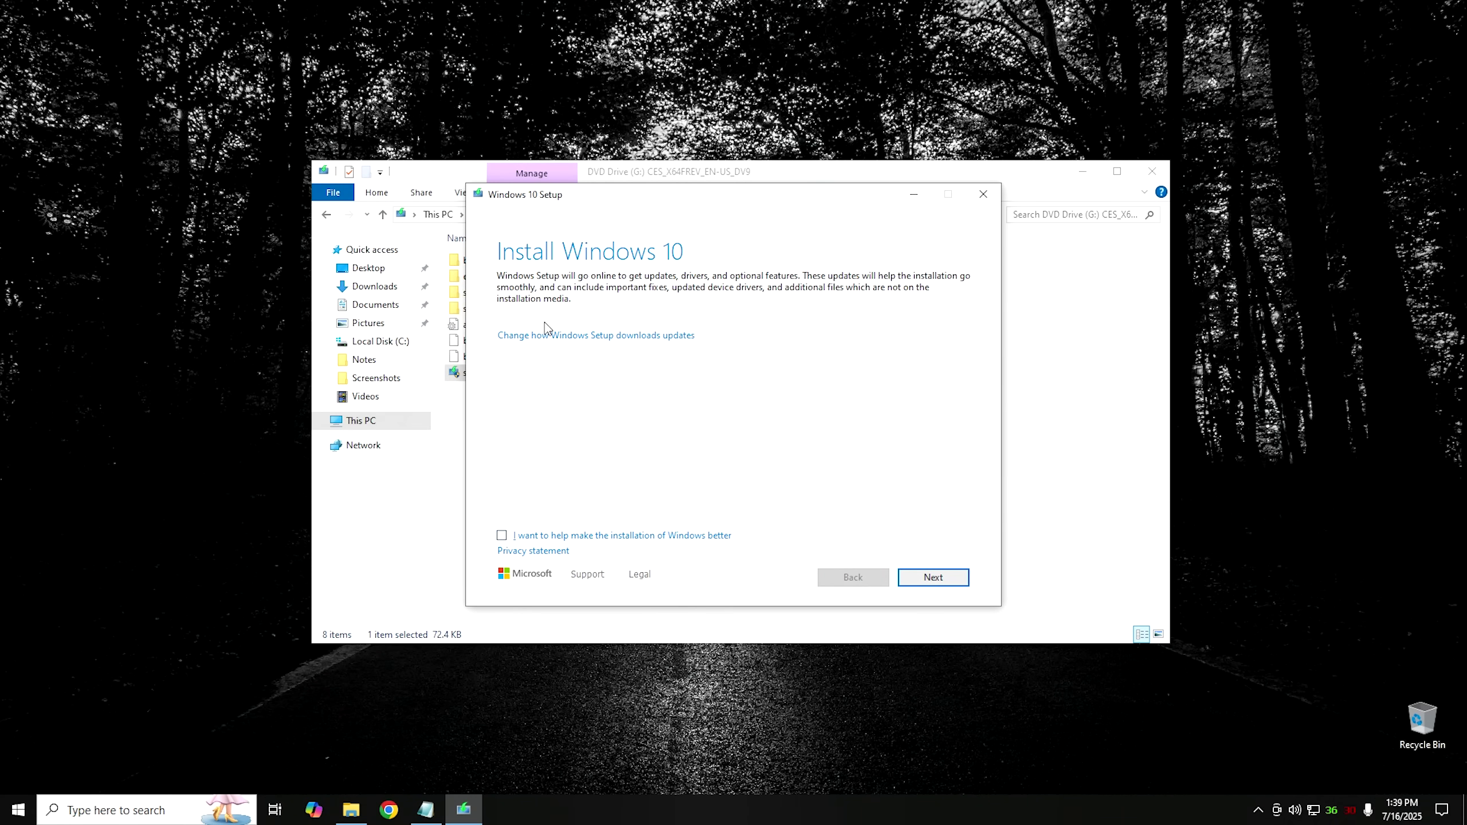
Choose 'Not right now' for updates, accept the license, and keep personal files and apps.
{"action": "left_click", "coordinate": [592, 336]}
{"action": "left_click", "coordinate": [549, 362]}
{"action": "left_click", "coordinate": [944, 582]}
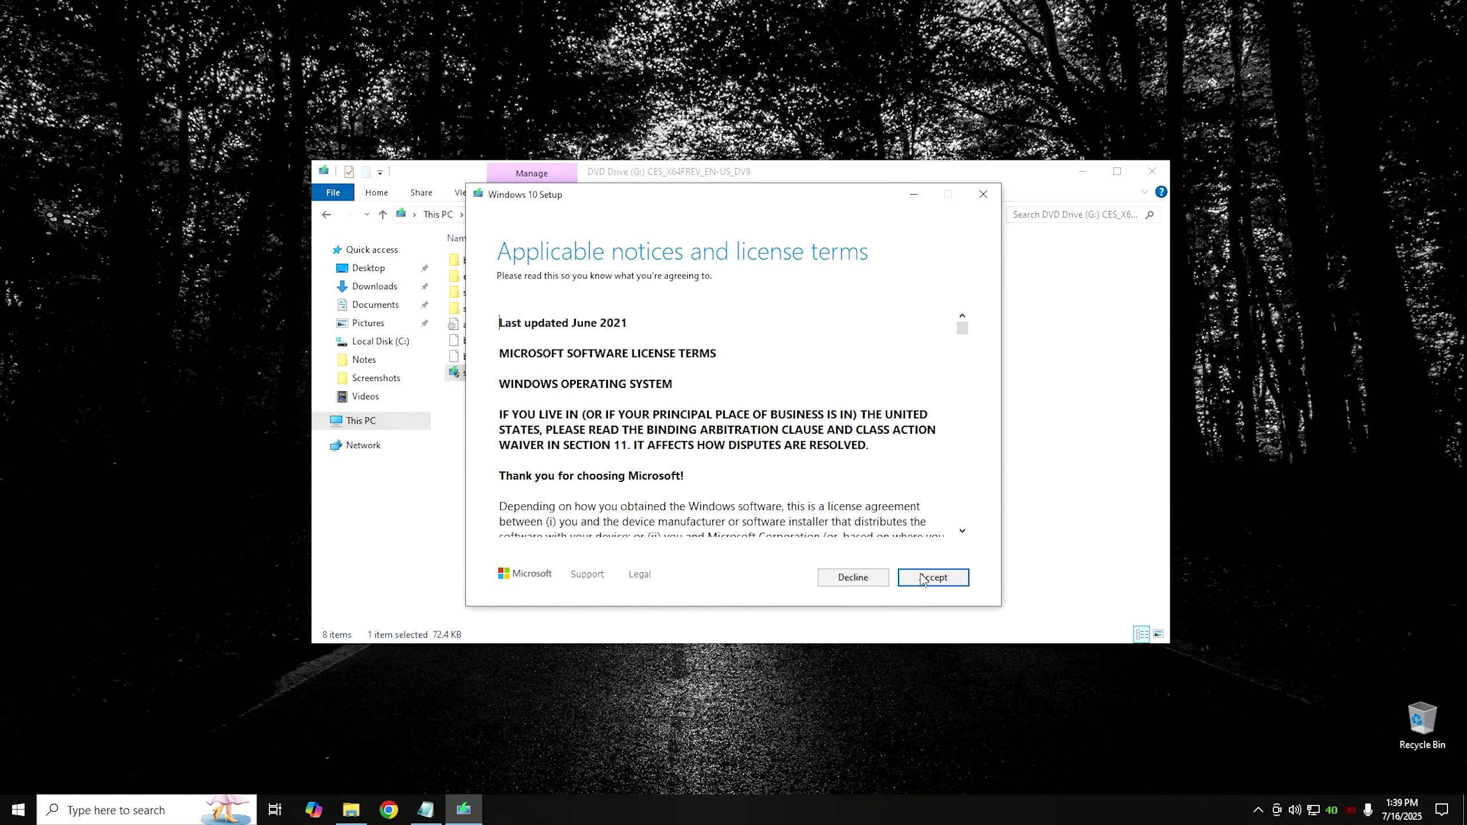
{"action": "left_click", "coordinate": [927, 579]}
{"action": "left_click", "coordinate": [931, 577]}
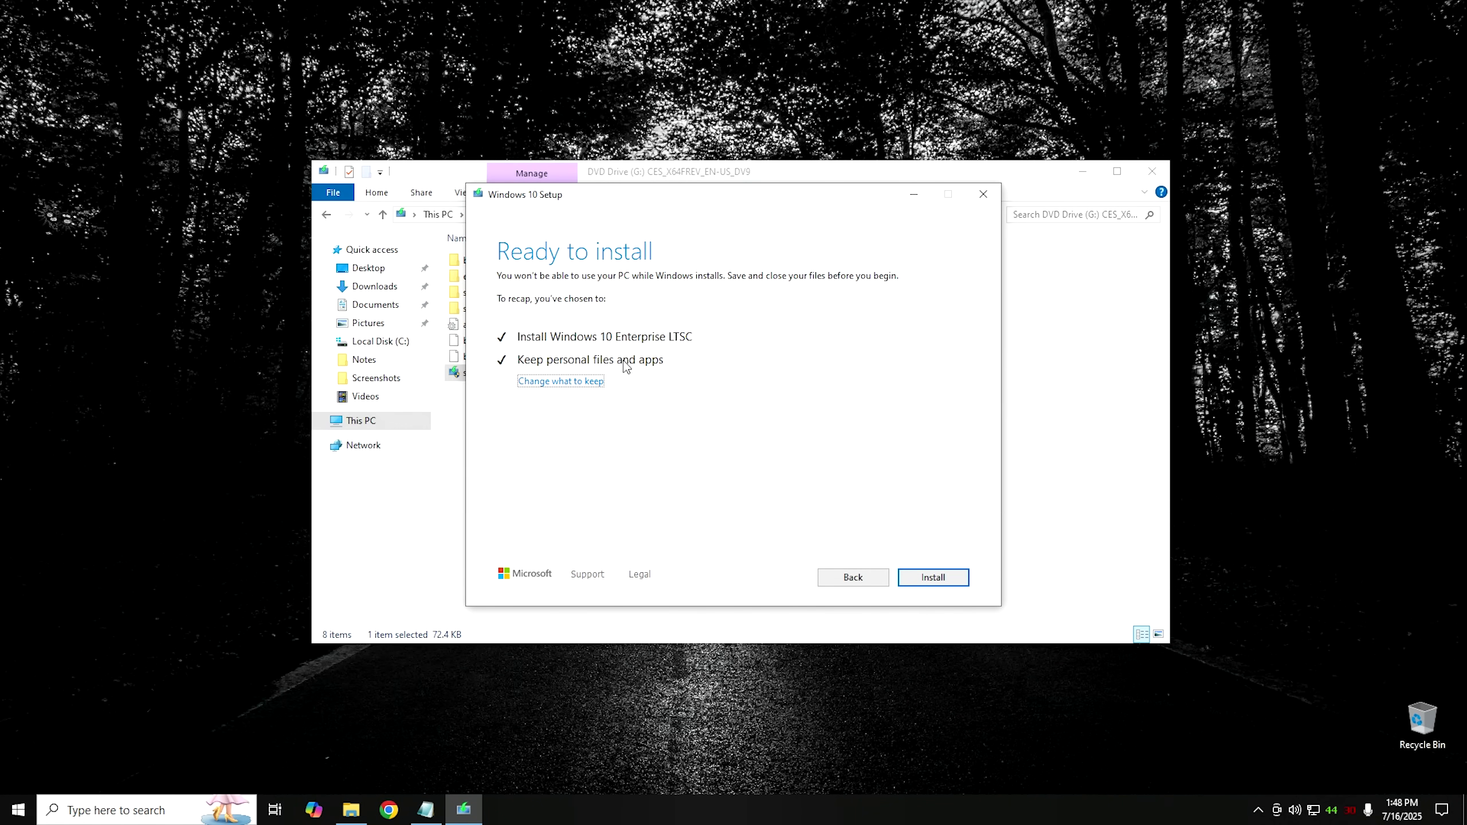
Start the Windows 10 Enterprise LTSC installation from the Ready to install page.
{"action": "left_click", "coordinate": [933, 577]}
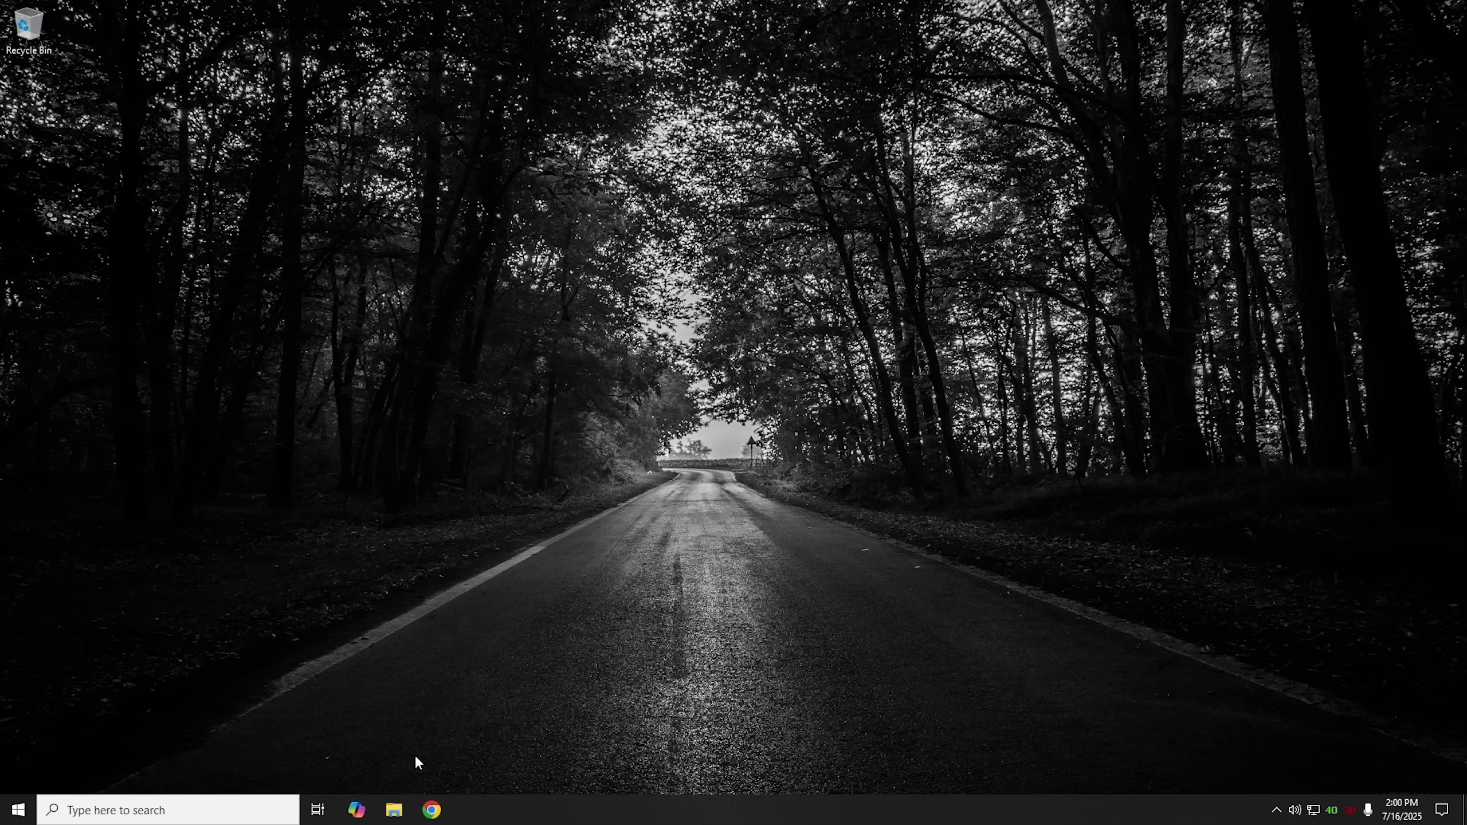
Check on the About page that the edition is Windows 10 Enterprise LTSC, version 21H2, then close Settings.
{"action": "left_click", "coordinate": [18, 809]}
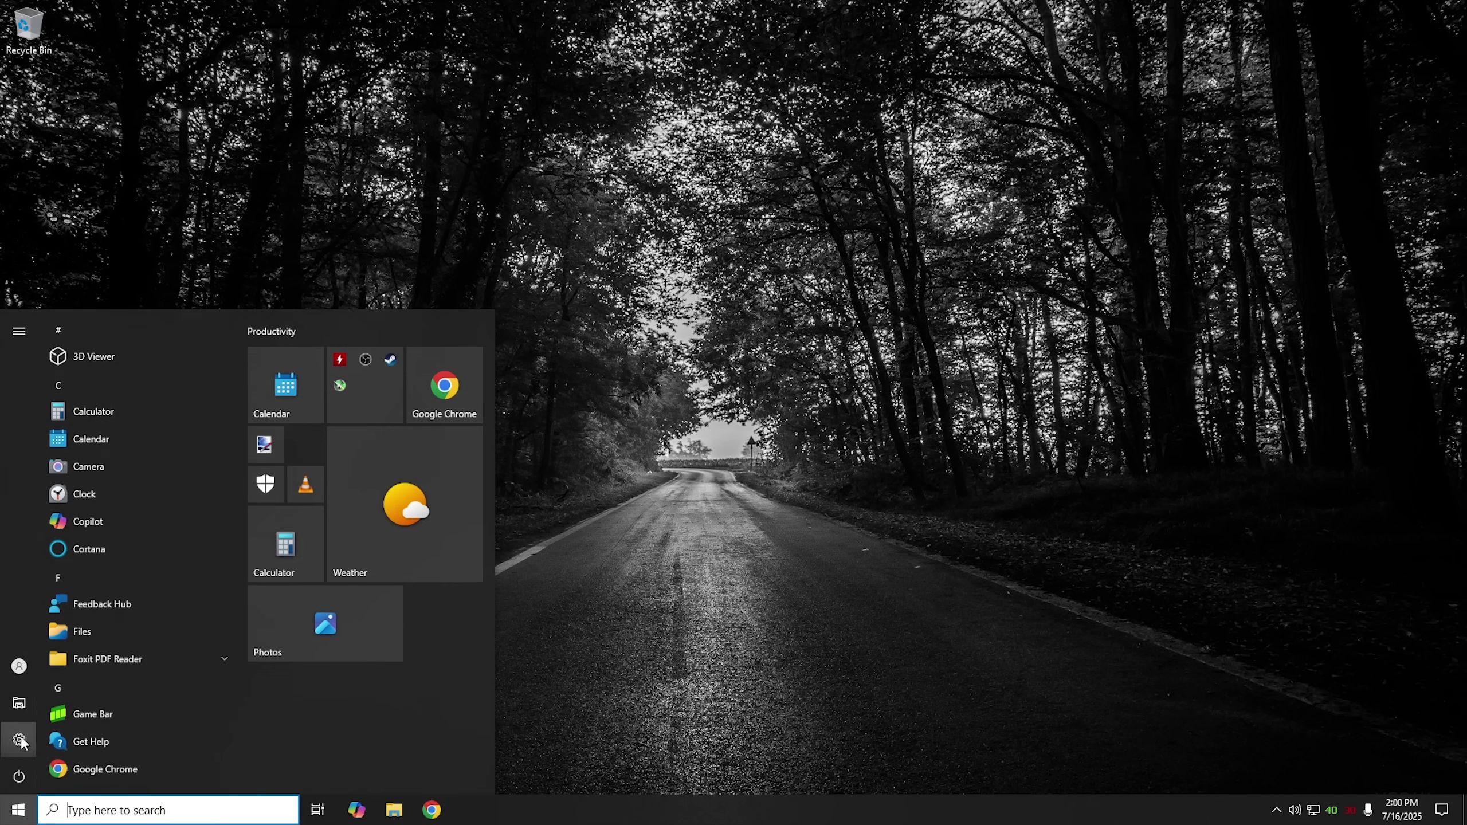
{"action": "left_click", "coordinate": [35, 770]}
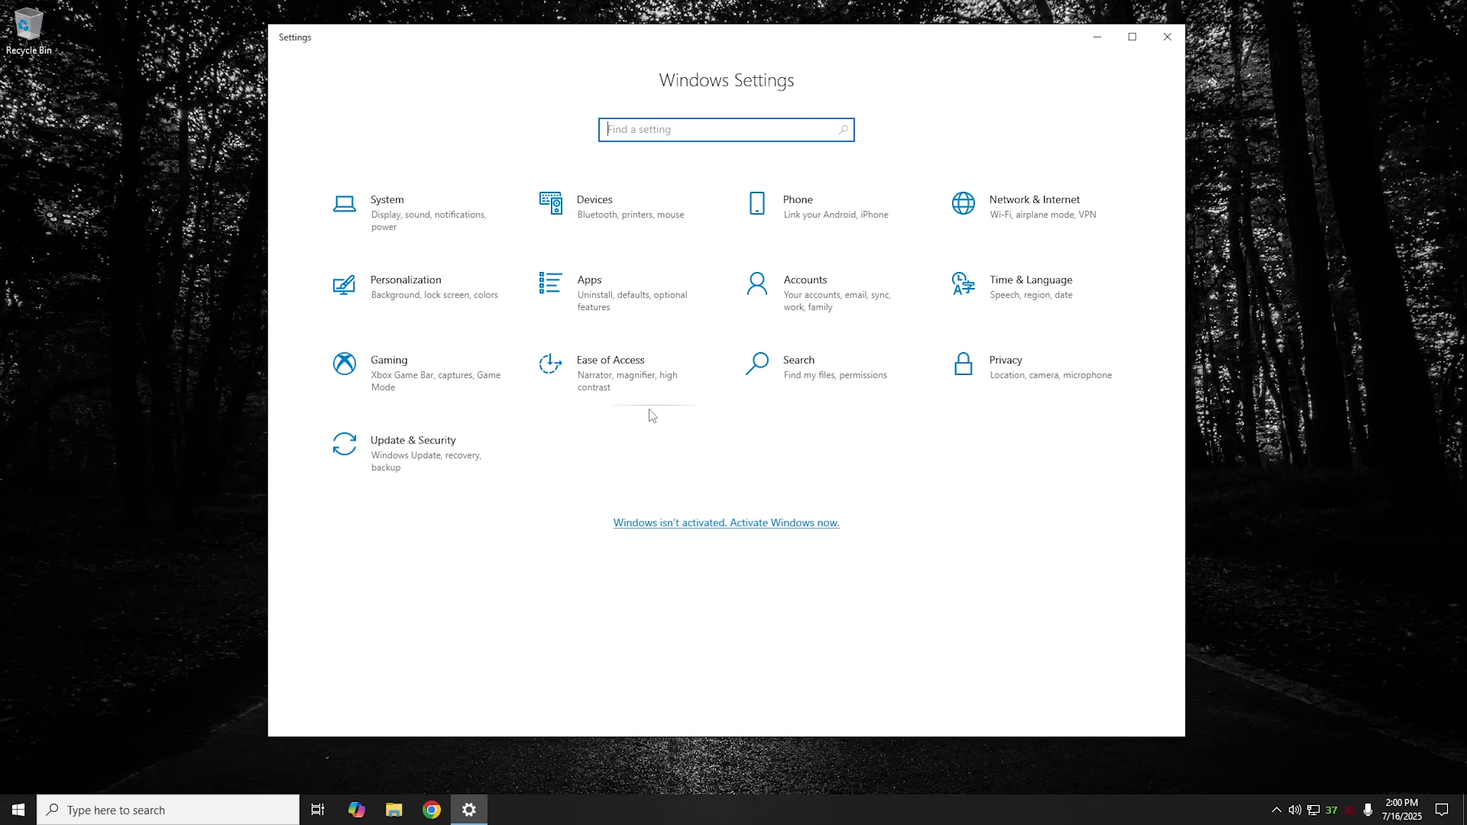
{"action": "left_click", "coordinate": [417, 218]}
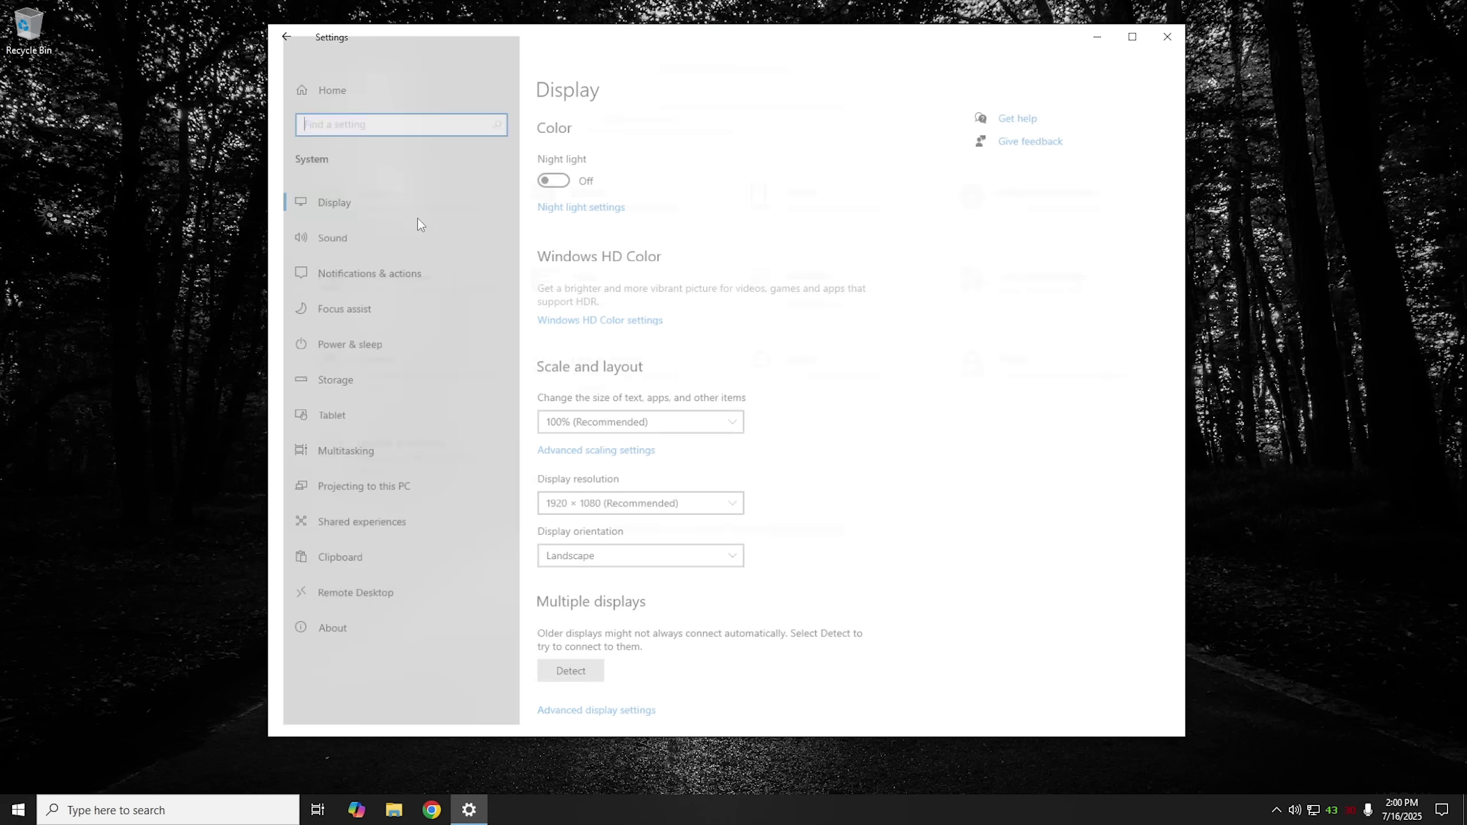
{"action": "left_click", "coordinate": [323, 632]}
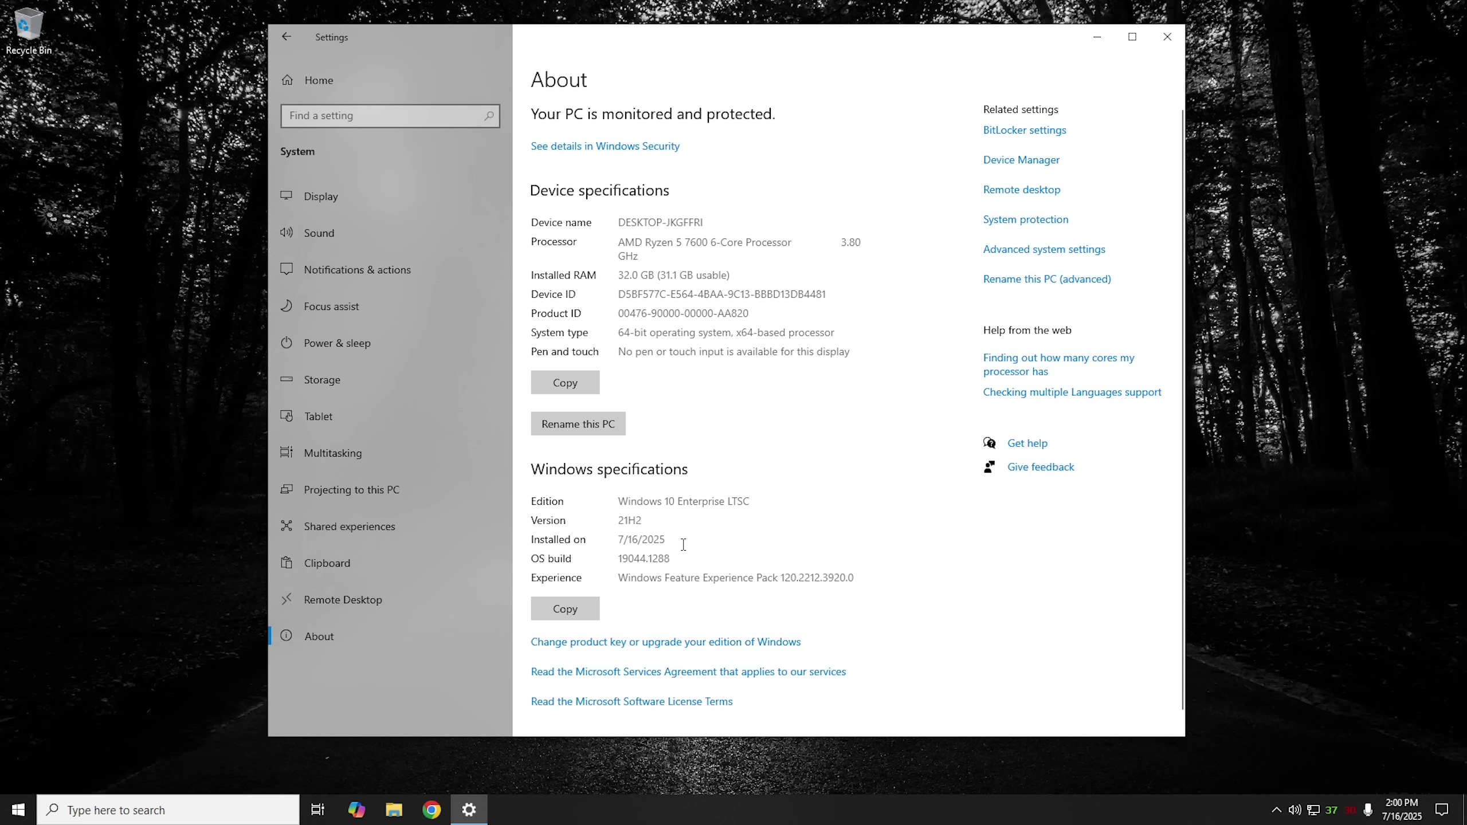
{"action": "left_click_drag", "start_coordinate": [620, 501], "coordinate": [761, 508]}
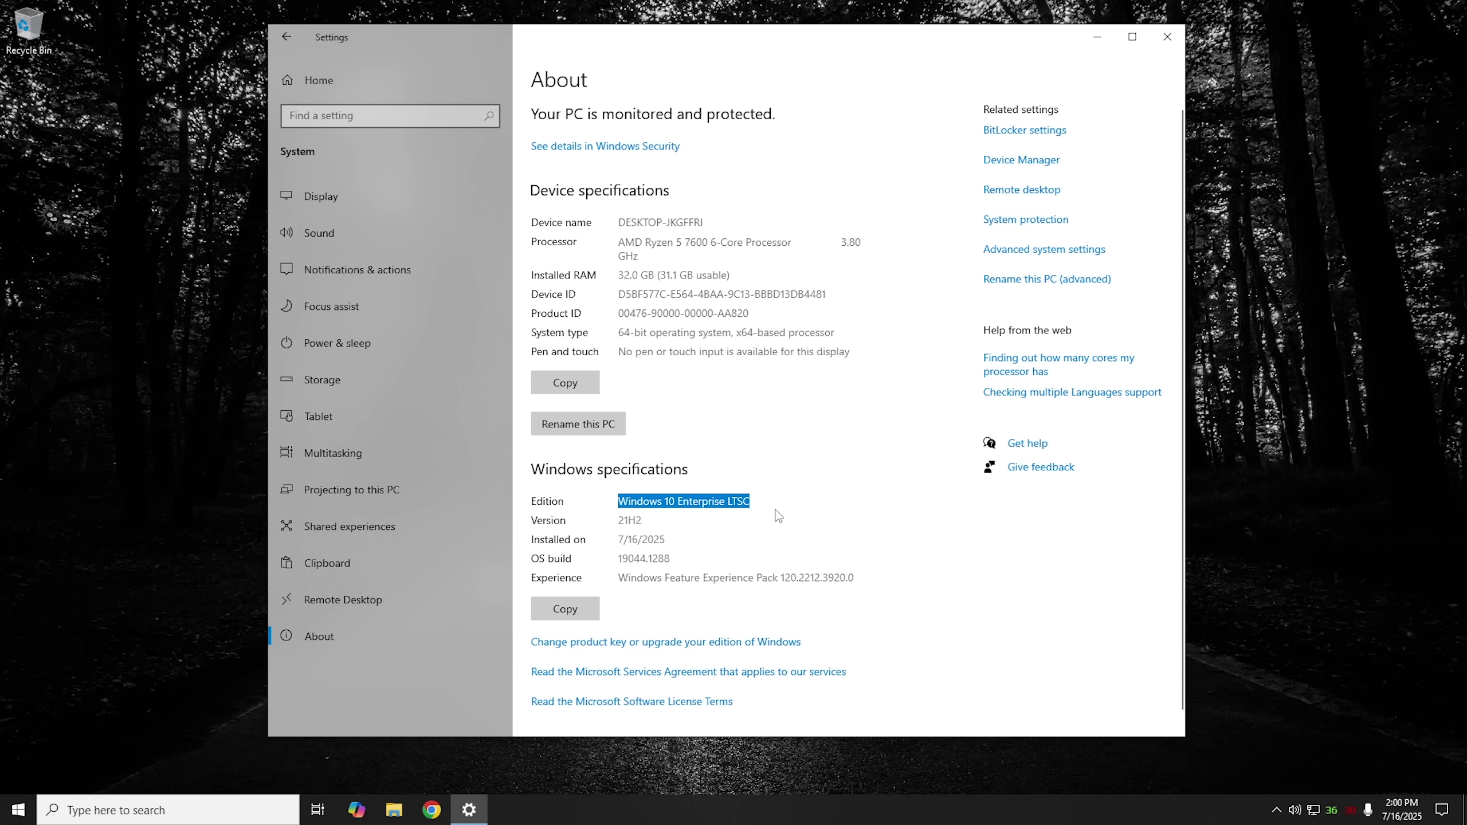
{"action": "double_click", "coordinate": [625, 520]}
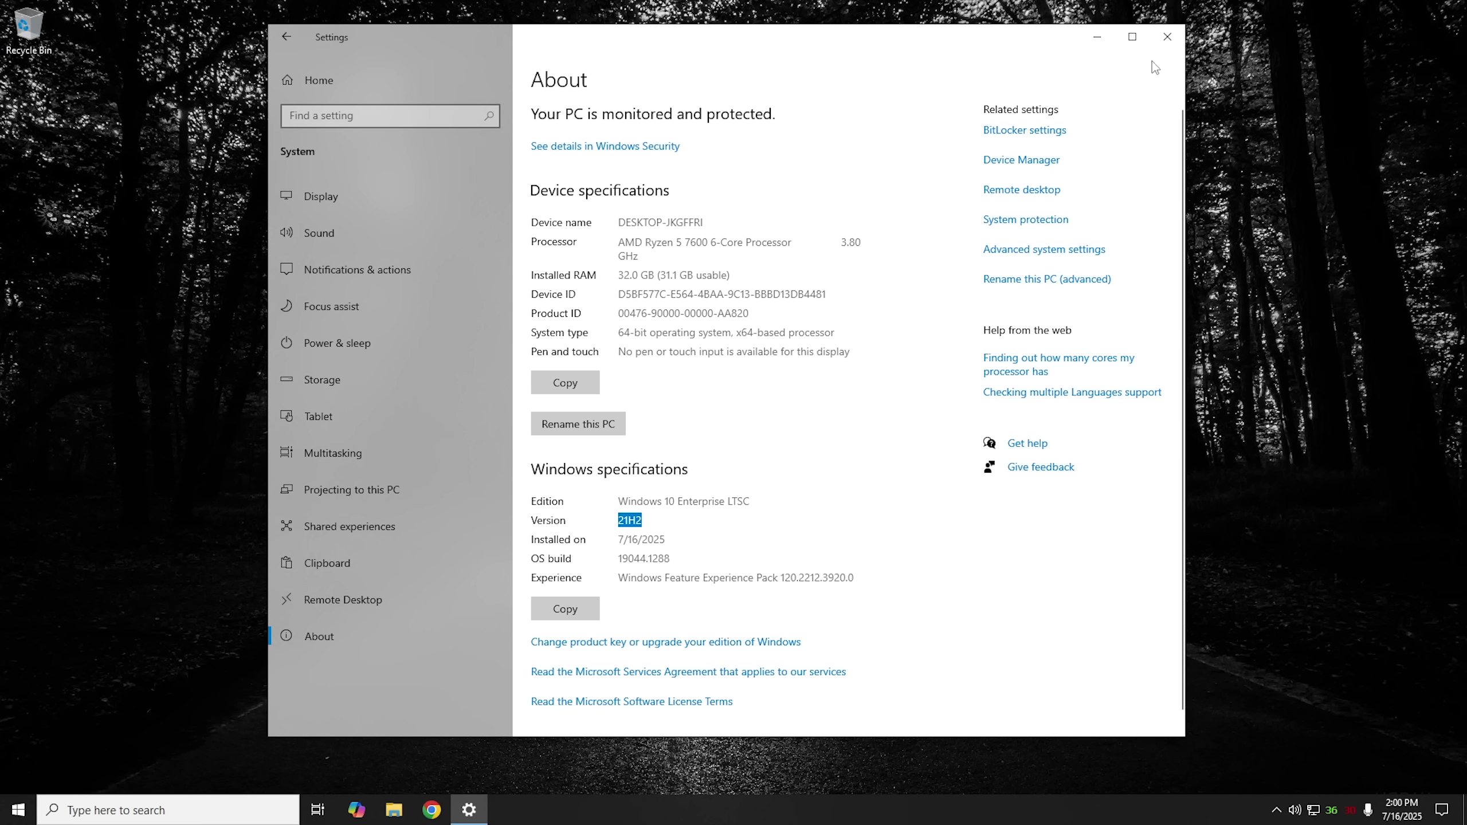
{"action": "left_click", "coordinate": [1167, 37]}
{"action": "left_click", "coordinate": [395, 812]}
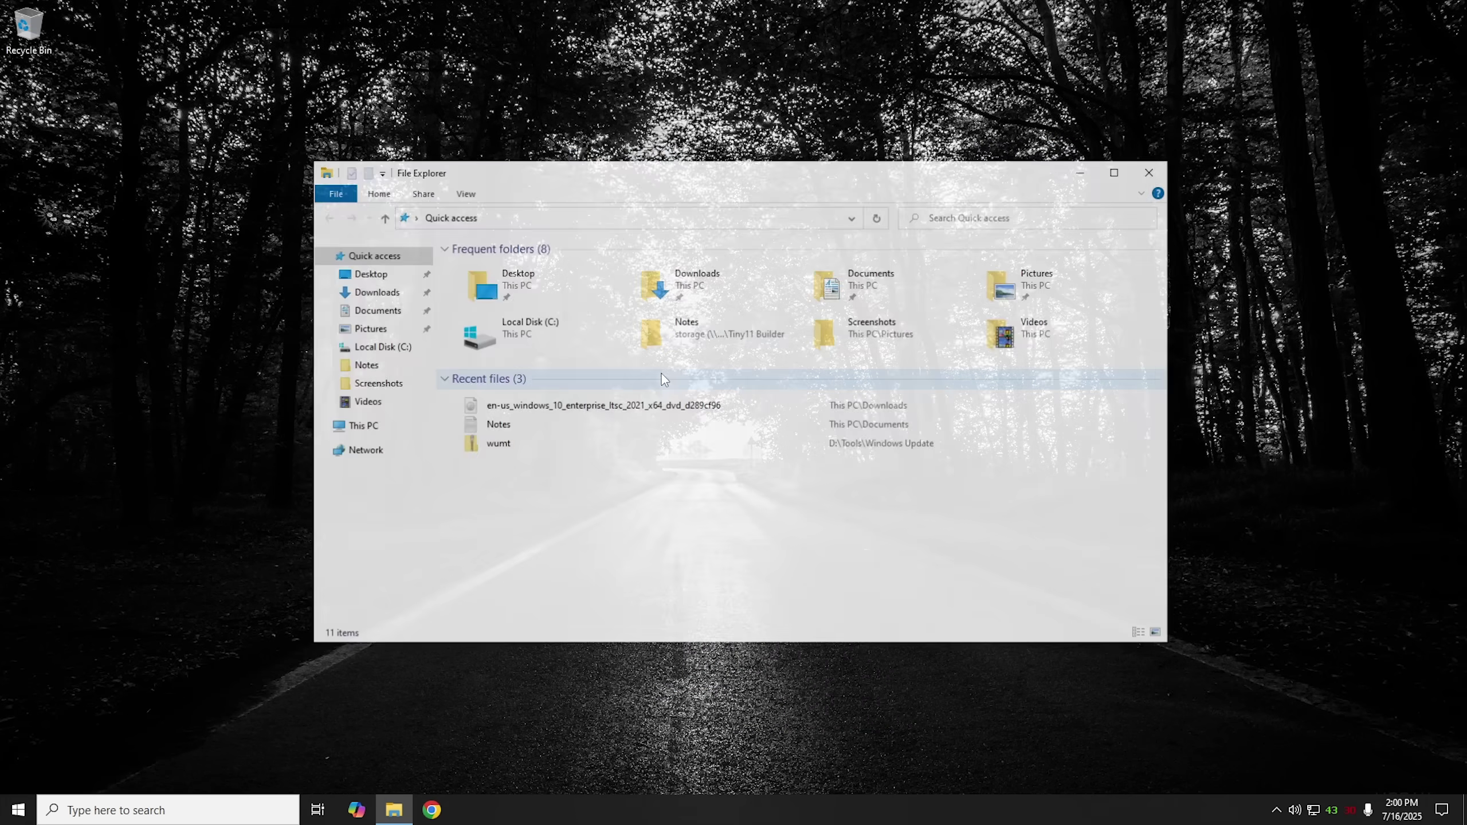
{"action": "double_click", "coordinate": [1034, 286]}
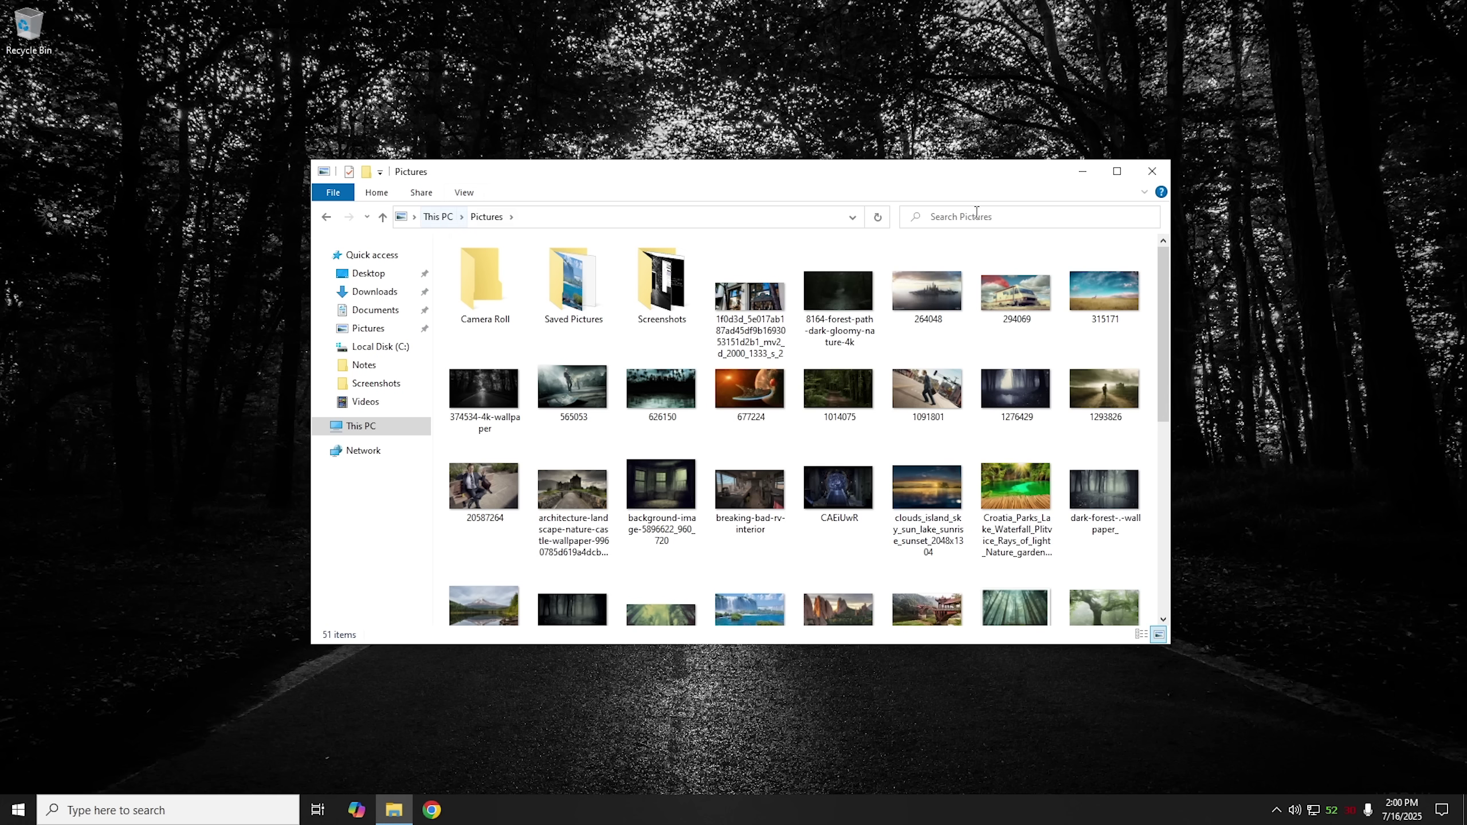
{"action": "left_click", "coordinate": [1152, 171]}
{"action": "left_click", "coordinate": [20, 809]}
{"action": "left_click", "coordinate": [412, 366]}
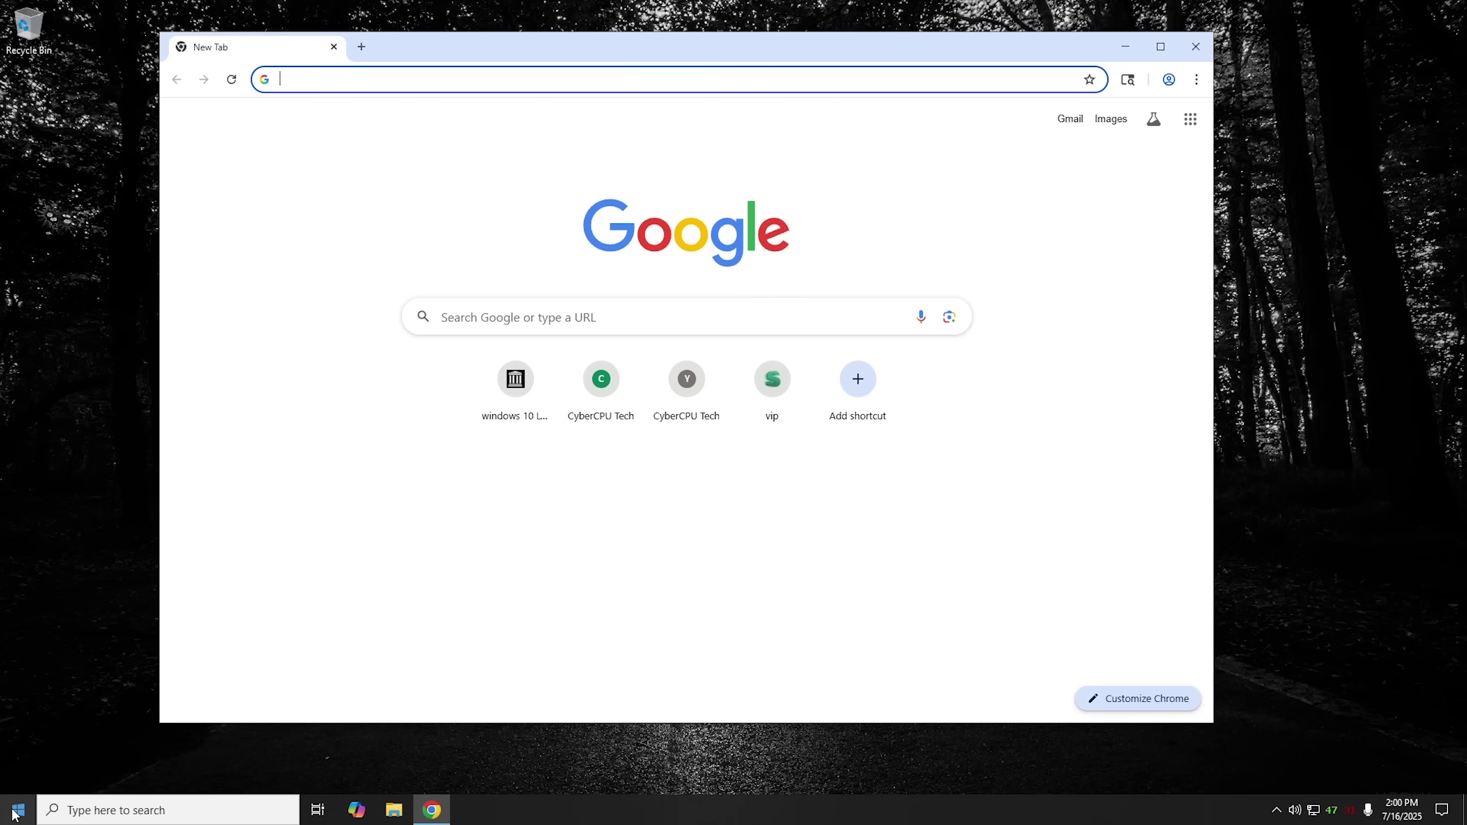
{"action": "left_click", "coordinate": [14, 814]}
{"action": "left_click", "coordinate": [557, 573]}
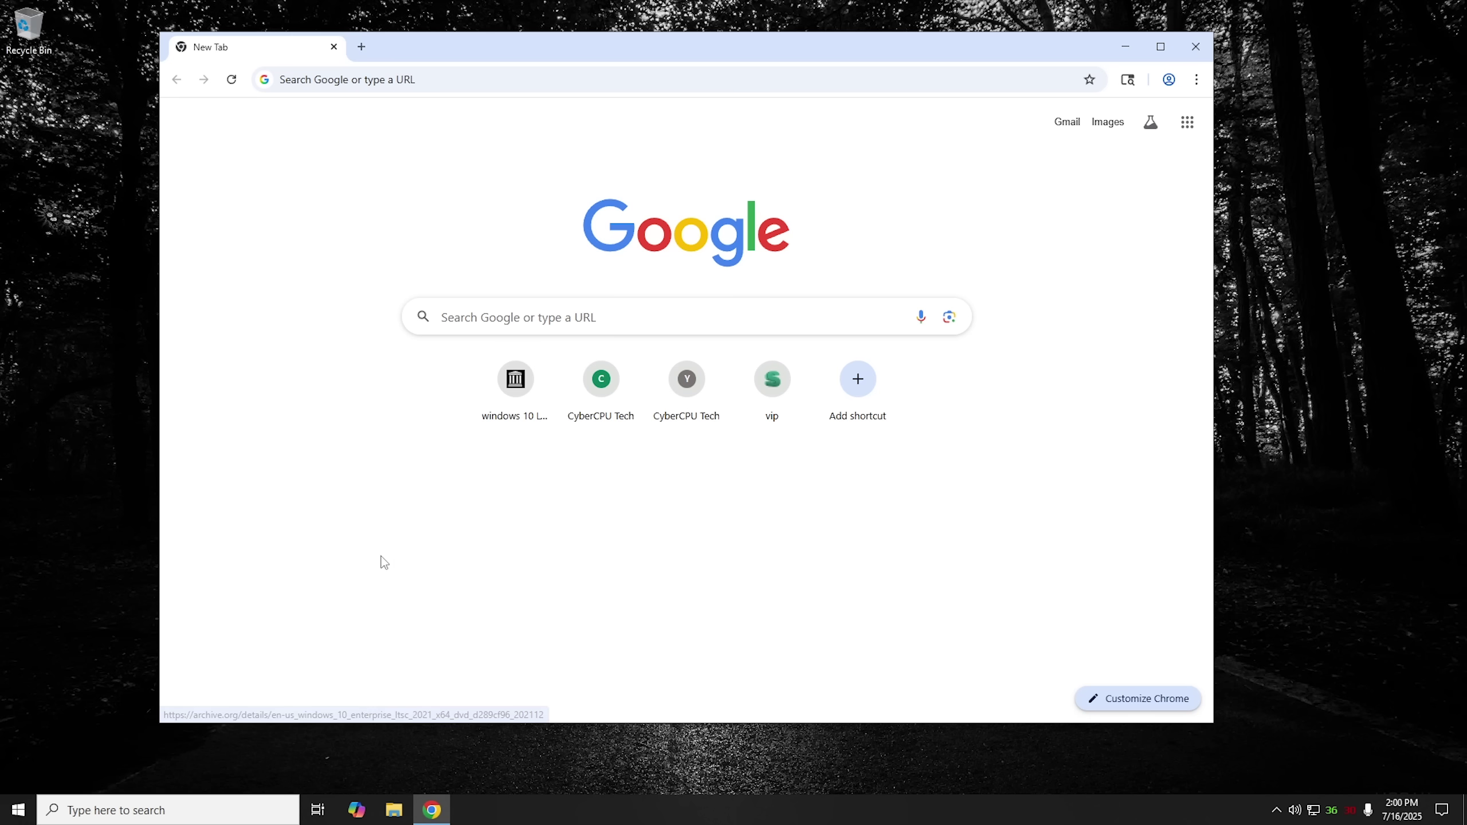
{"action": "left_click", "coordinate": [516, 408]}
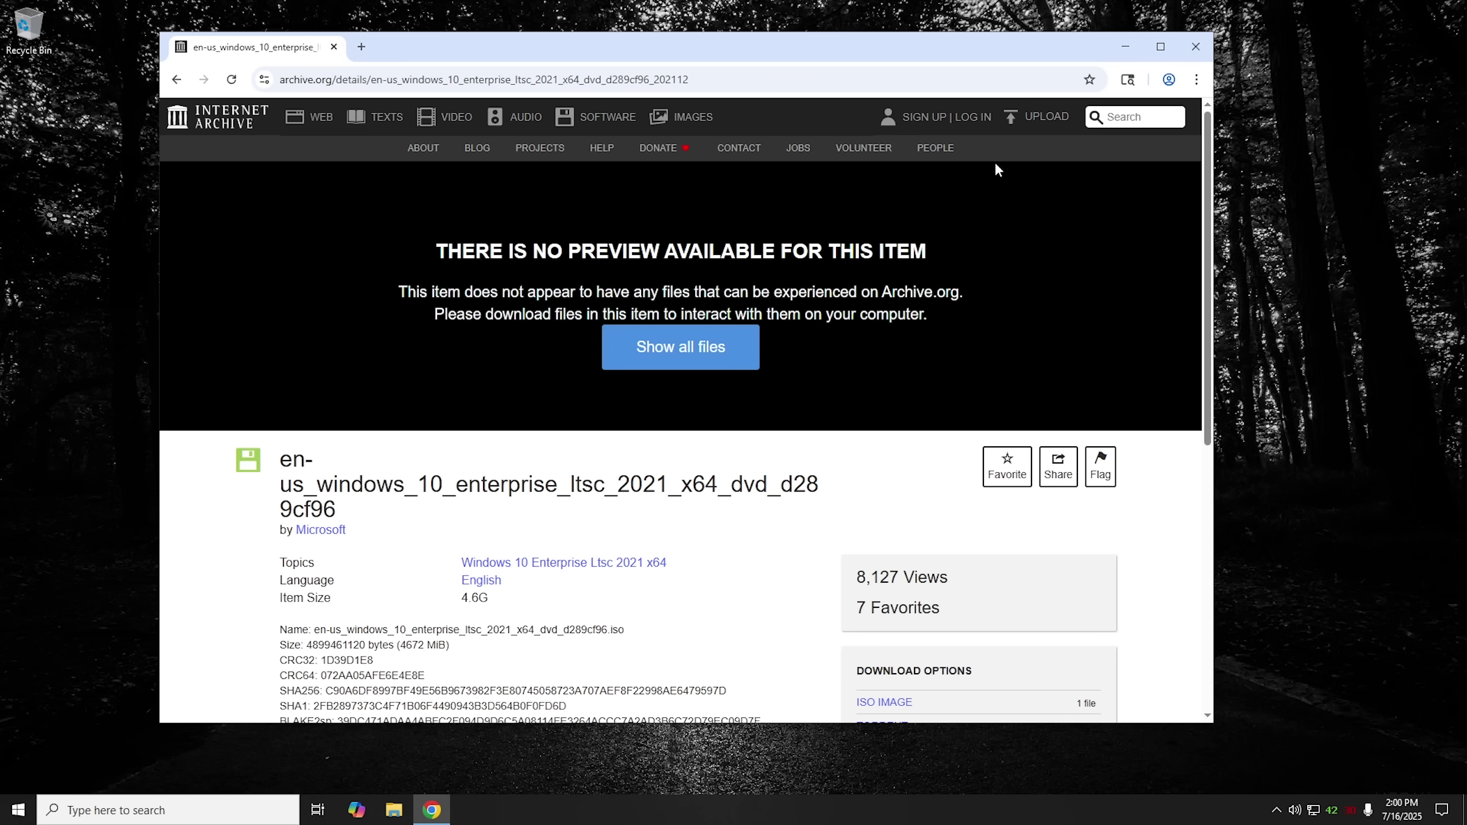
{"action": "left_click", "coordinate": [1195, 46]}
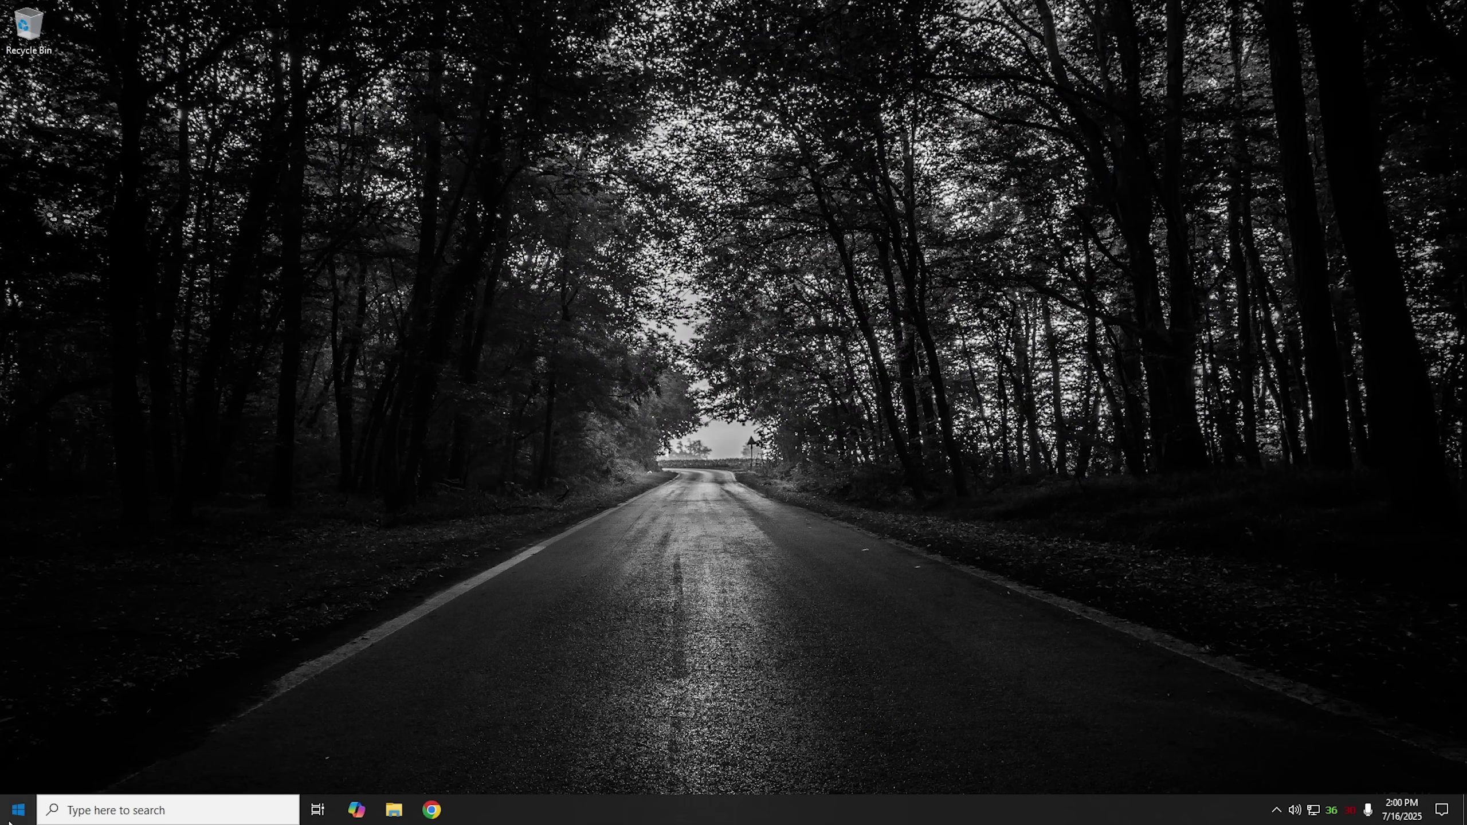
{"action": "left_click", "coordinate": [9, 823]}
{"action": "left_click", "coordinate": [378, 361]}
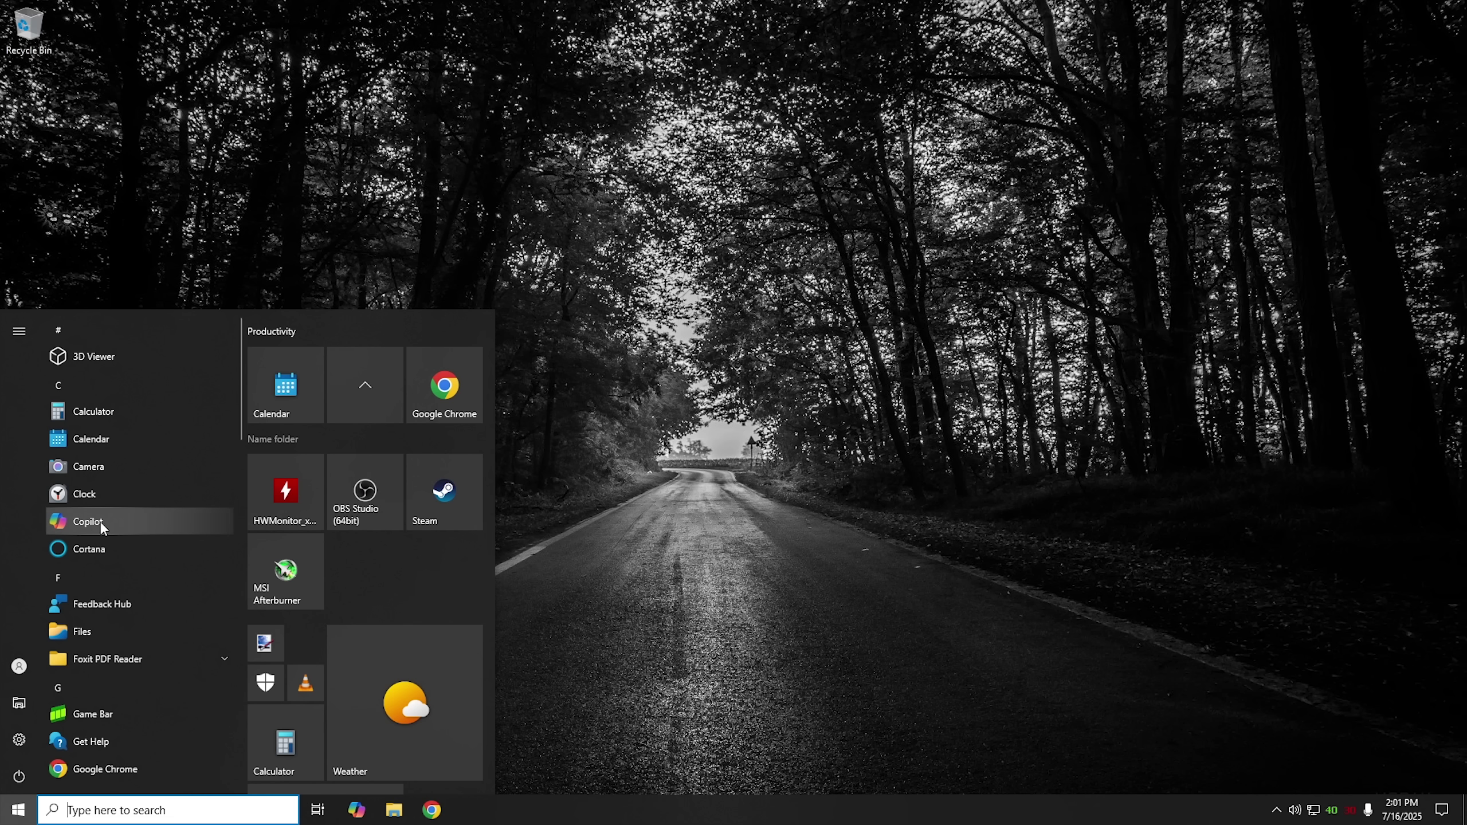
{"action": "left_click", "coordinate": [88, 521]}
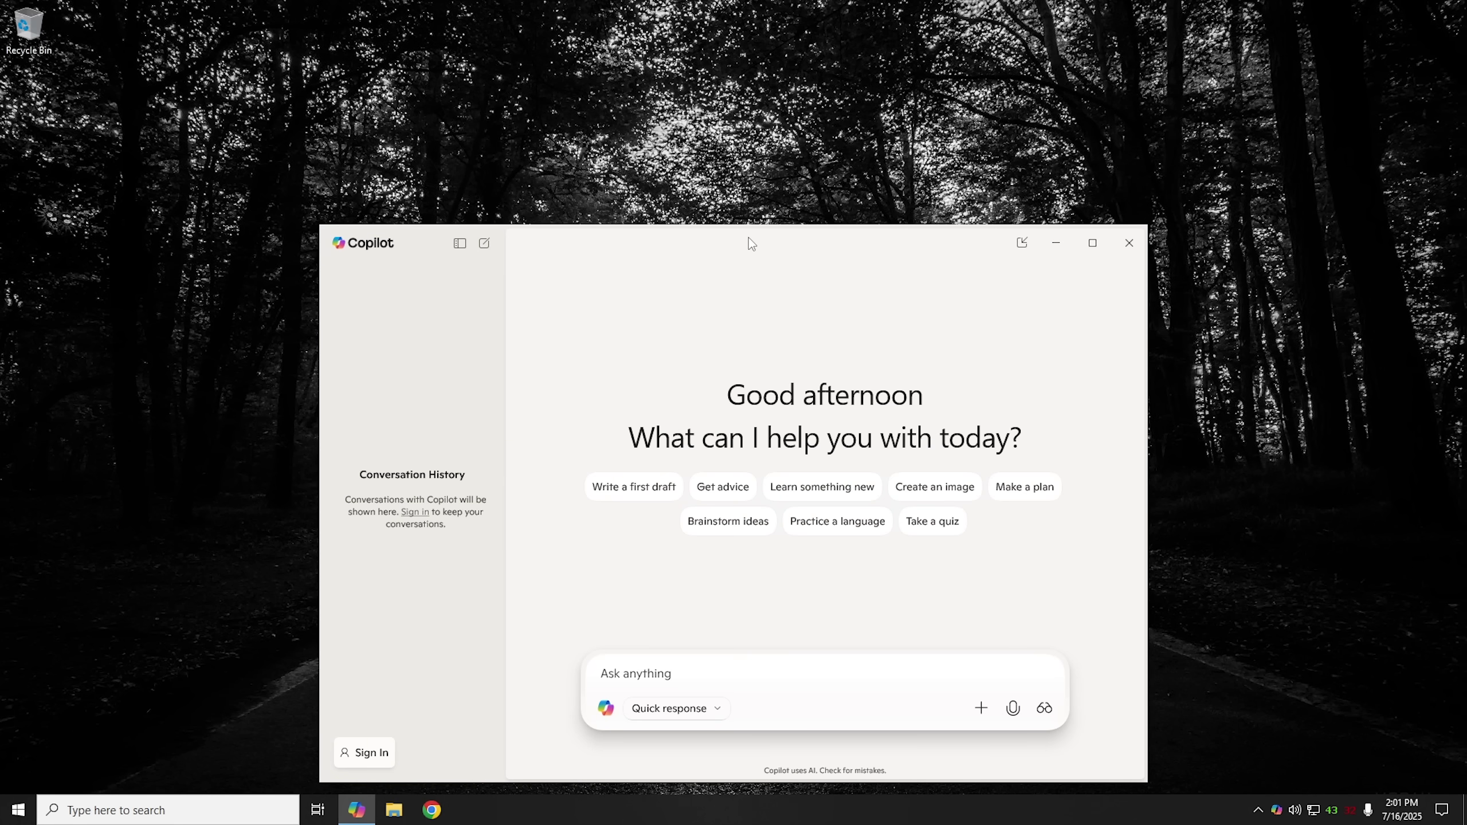
{"action": "left_click_drag", "start_coordinate": [751, 240], "coordinate": [691, 158]}
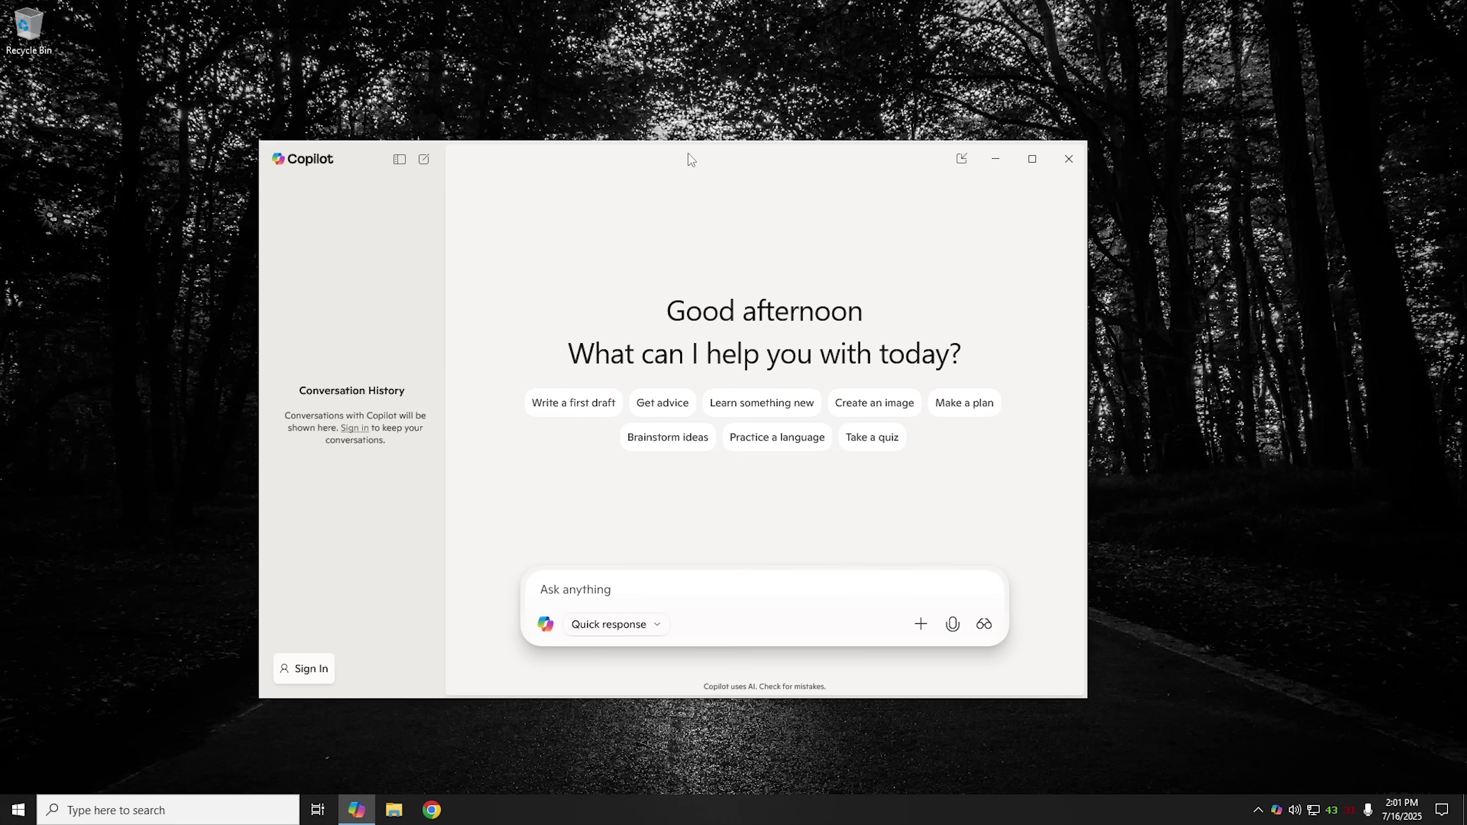
{"action": "left_click", "coordinate": [1068, 158]}
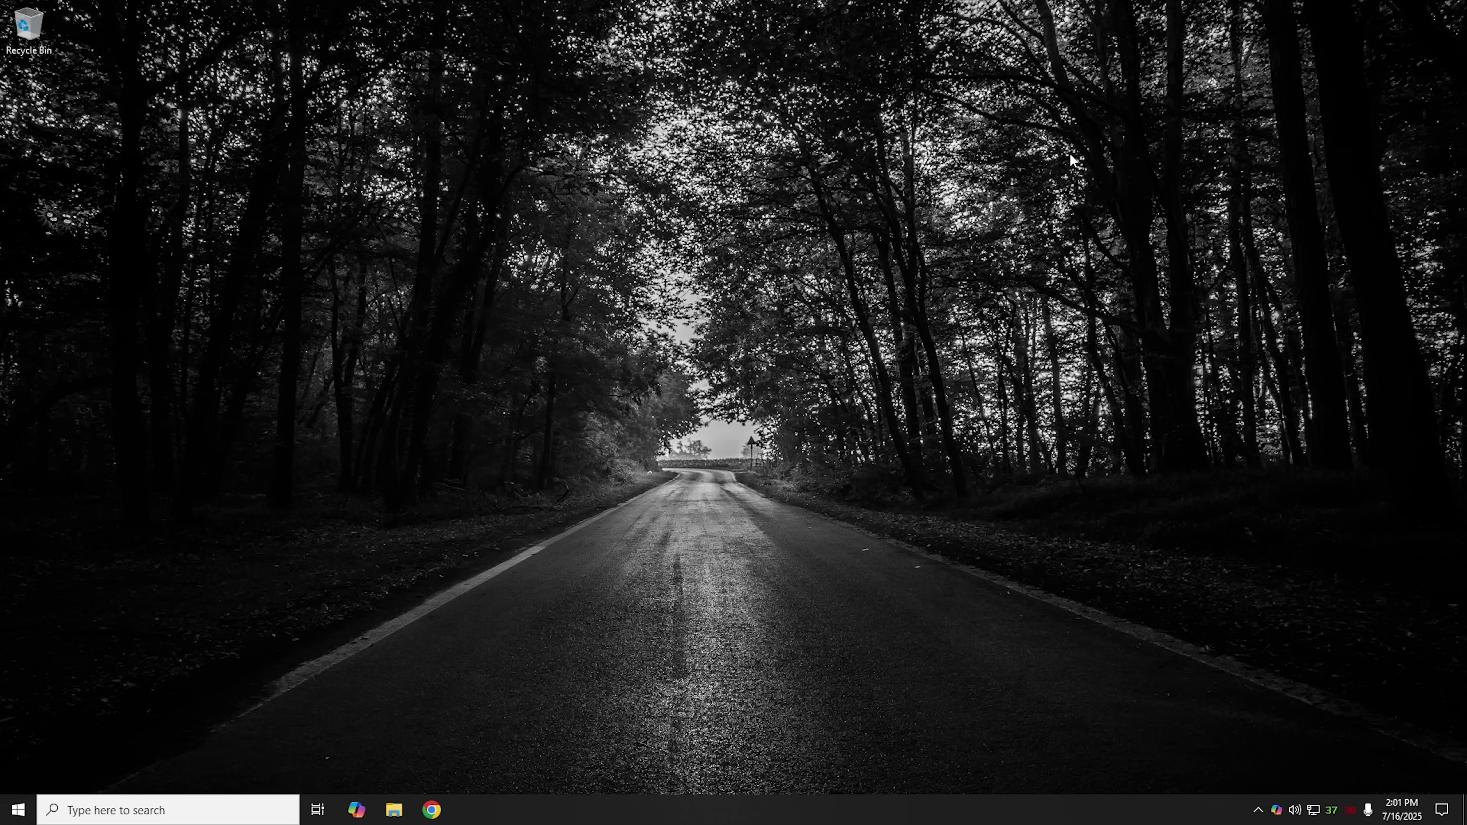